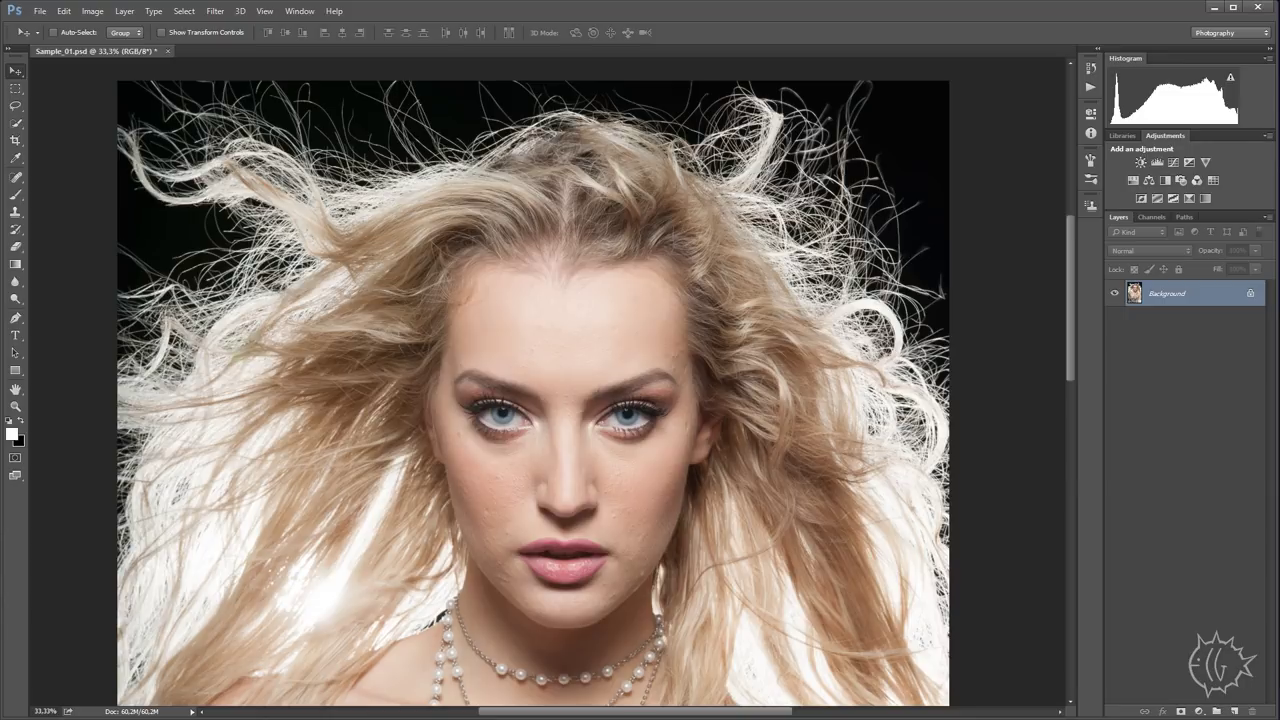
- Duplicate the Background layer and name the copy Color
scroll(741, 447, "up", 1)
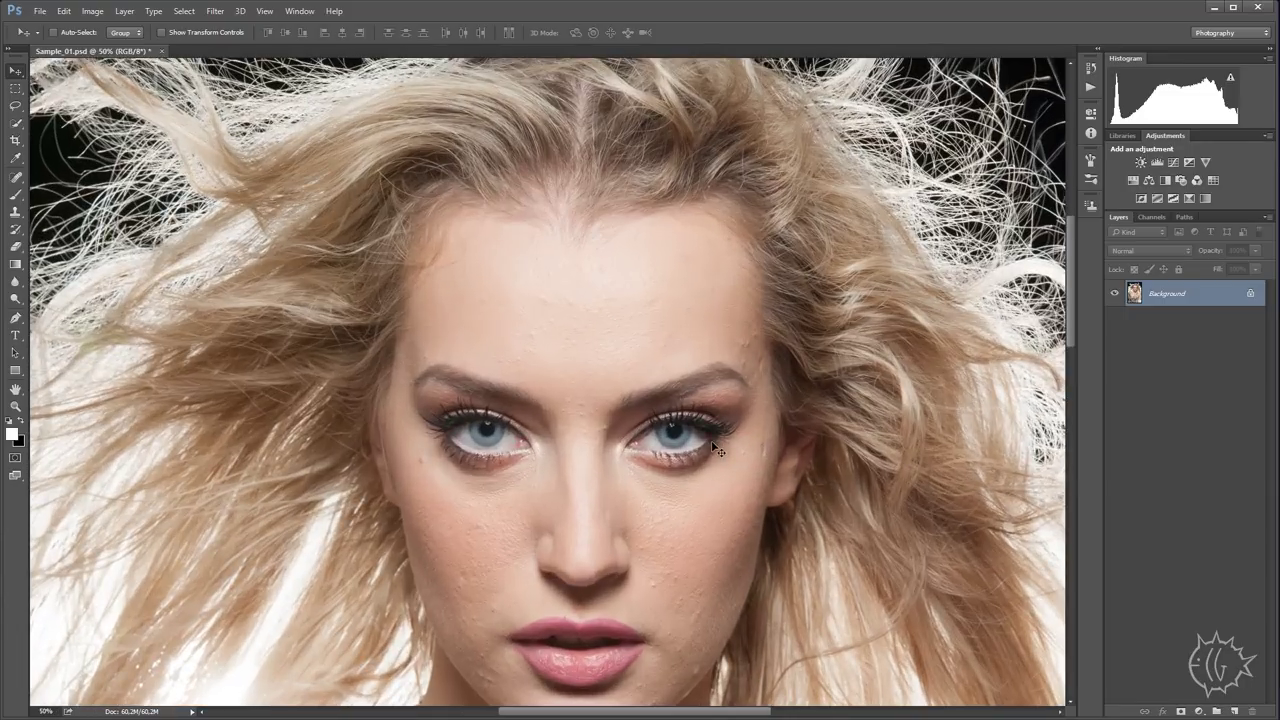
scroll(740, 497, "up", 1)
mouse_move(777, 531)
left_mouse_down()
mouse_move(729, 331)
mouse_move(706, 373)
left_mouse_up()
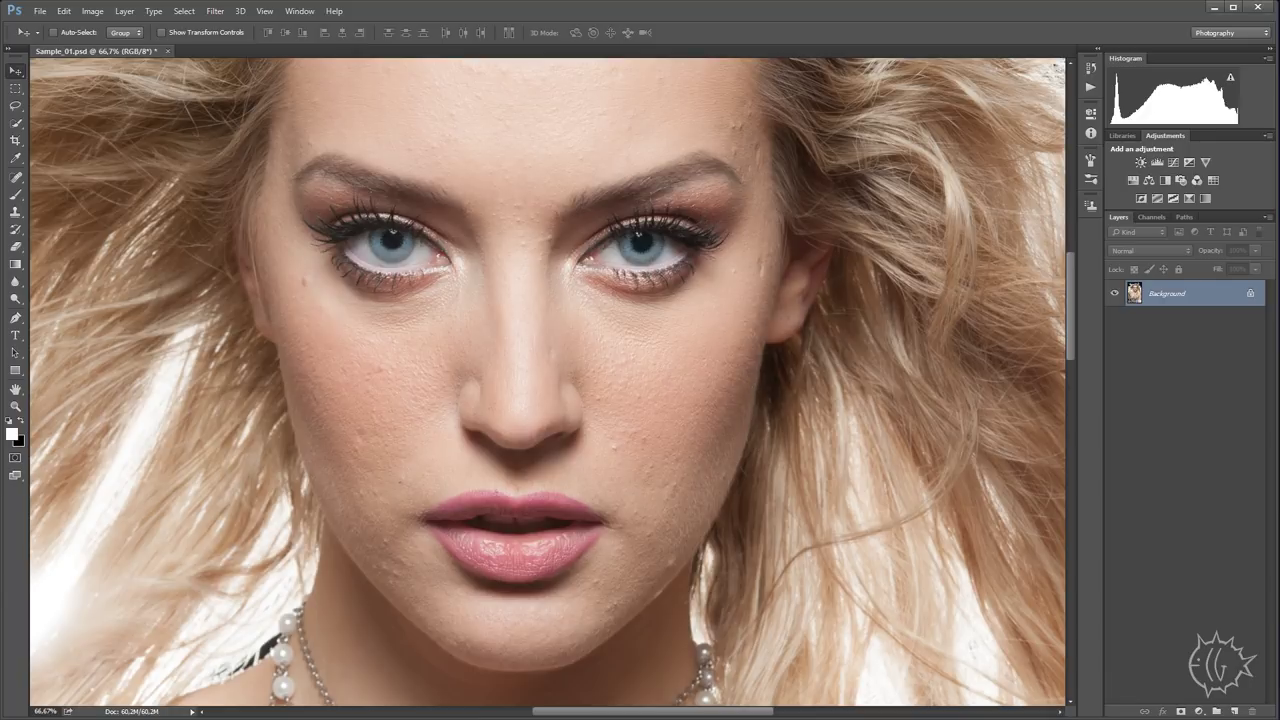
key("ctrl+minus")
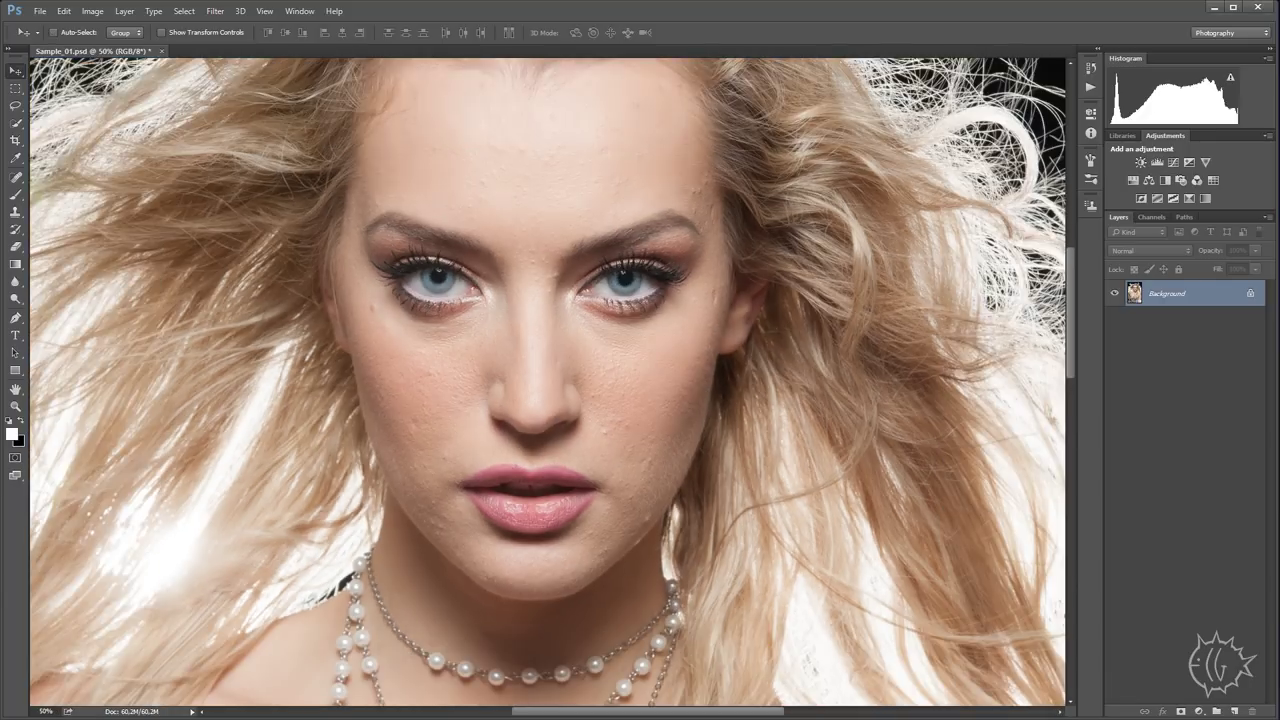
key("ctrl+minus")
key("ctrl+minus")
key("ctrl+minus")
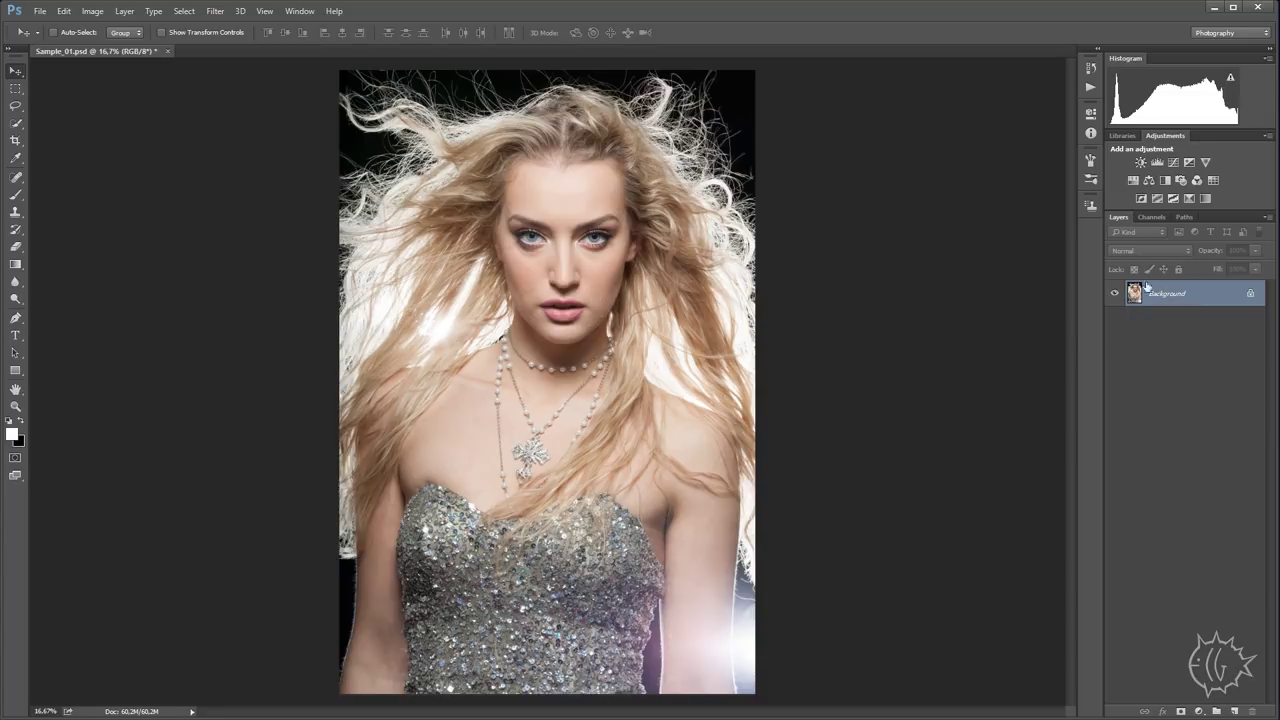
left_click_drag(1168, 293, 1235, 711)
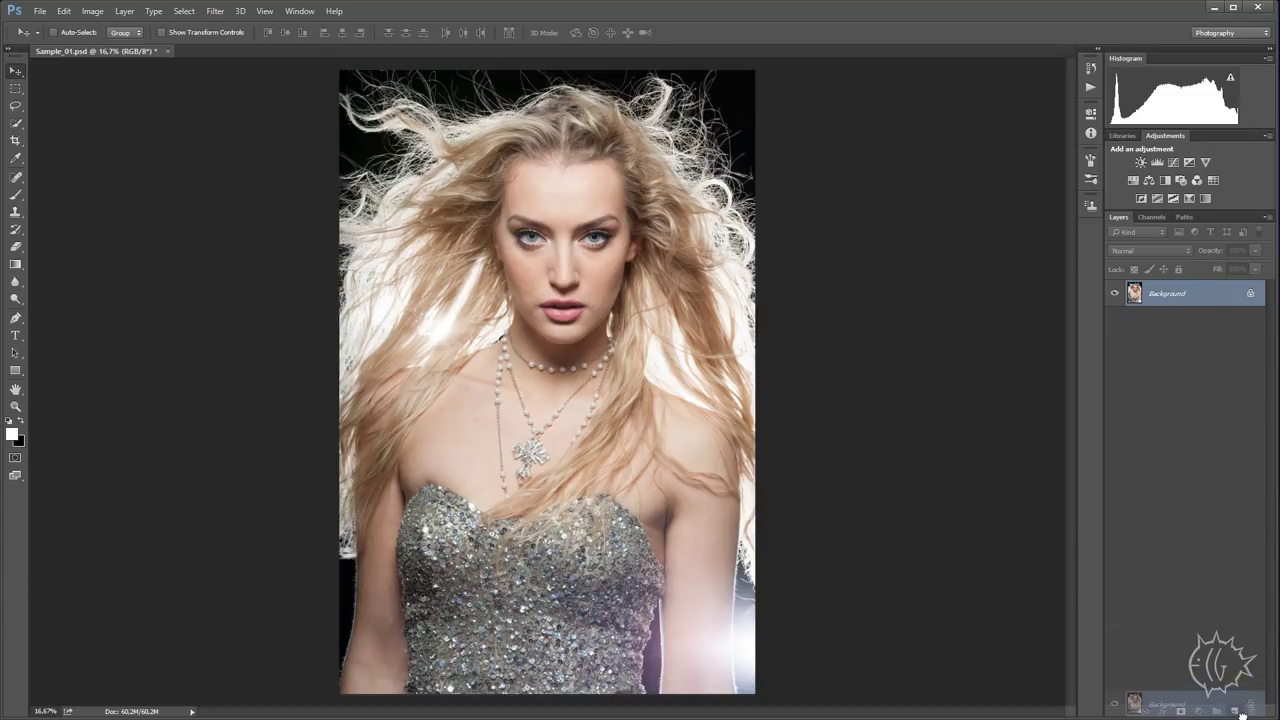
double_click(1176, 293)
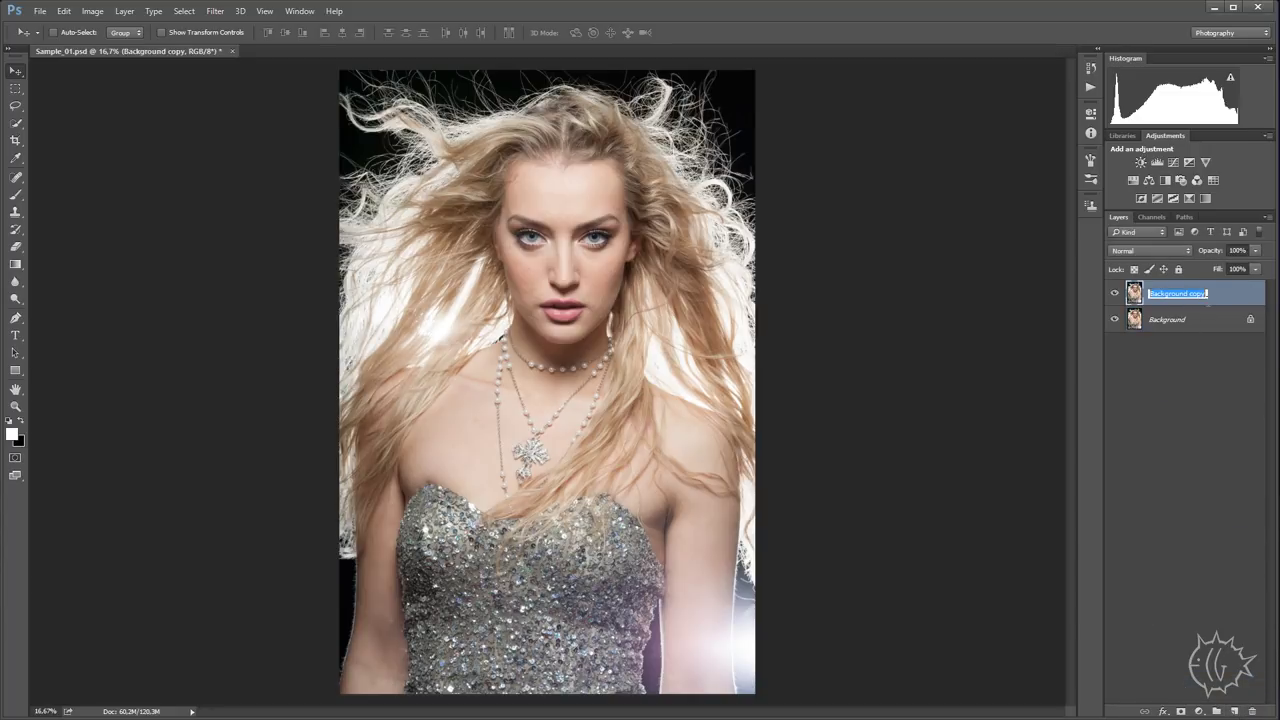
type("Color")
key("Return")
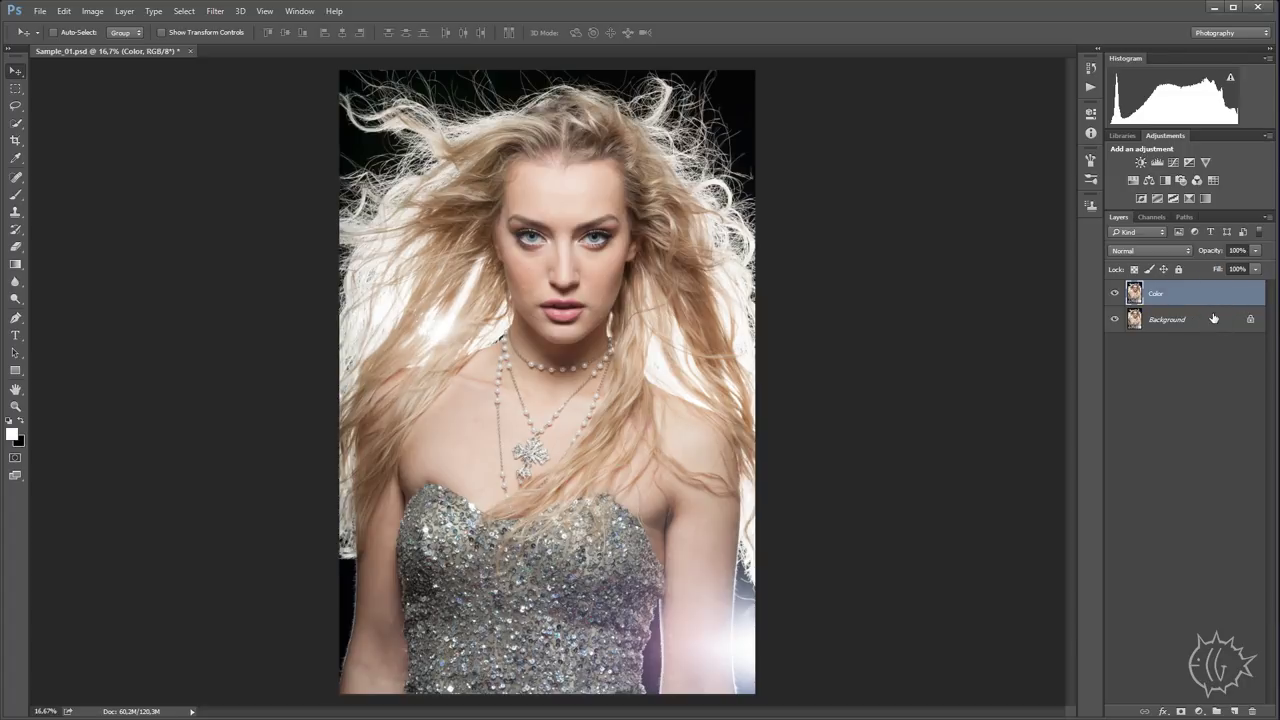
- Duplicate the Color layer with Ctrl+J and rename the copy Detail
key("ctrl+j")
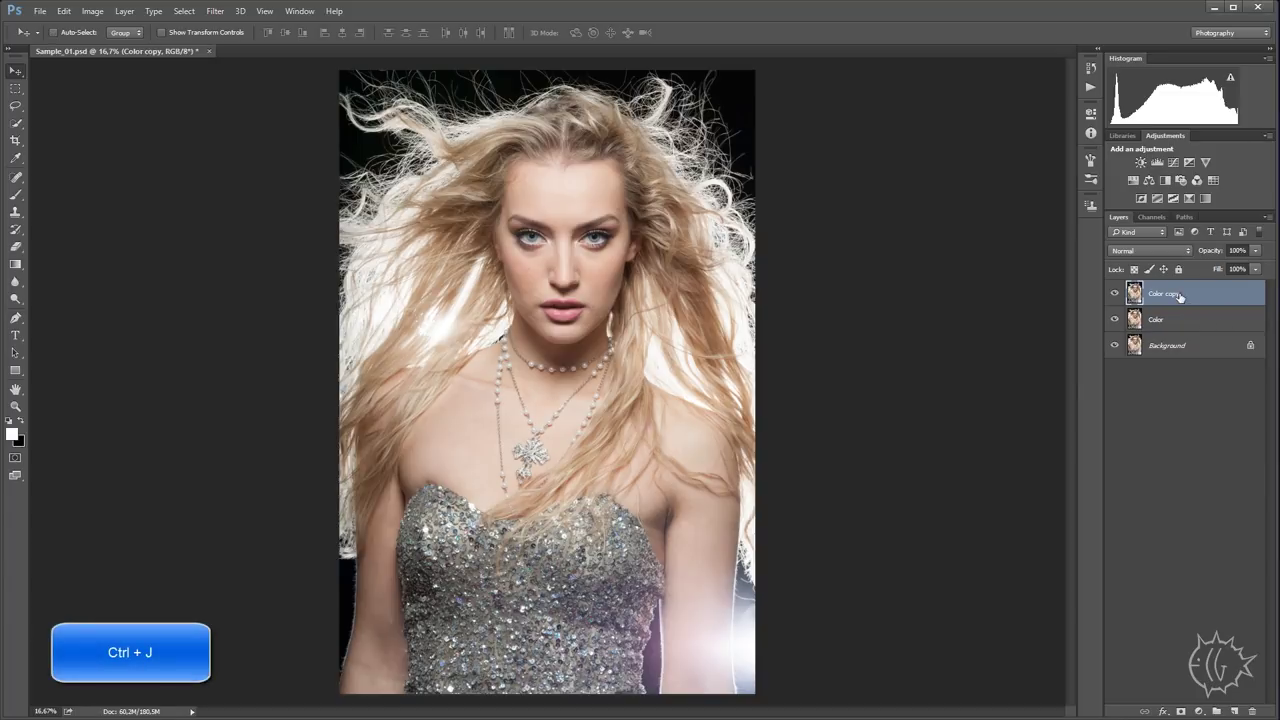
double_click(1178, 296)
type("Detail")
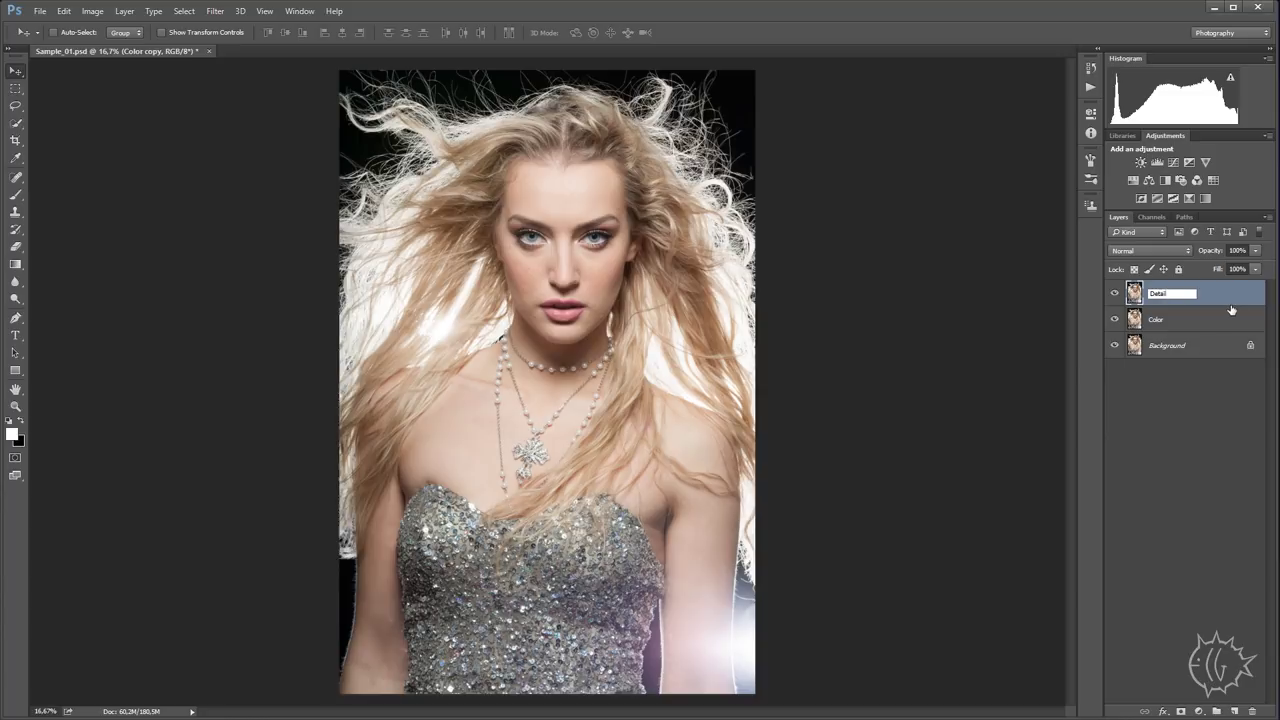
key("Return")
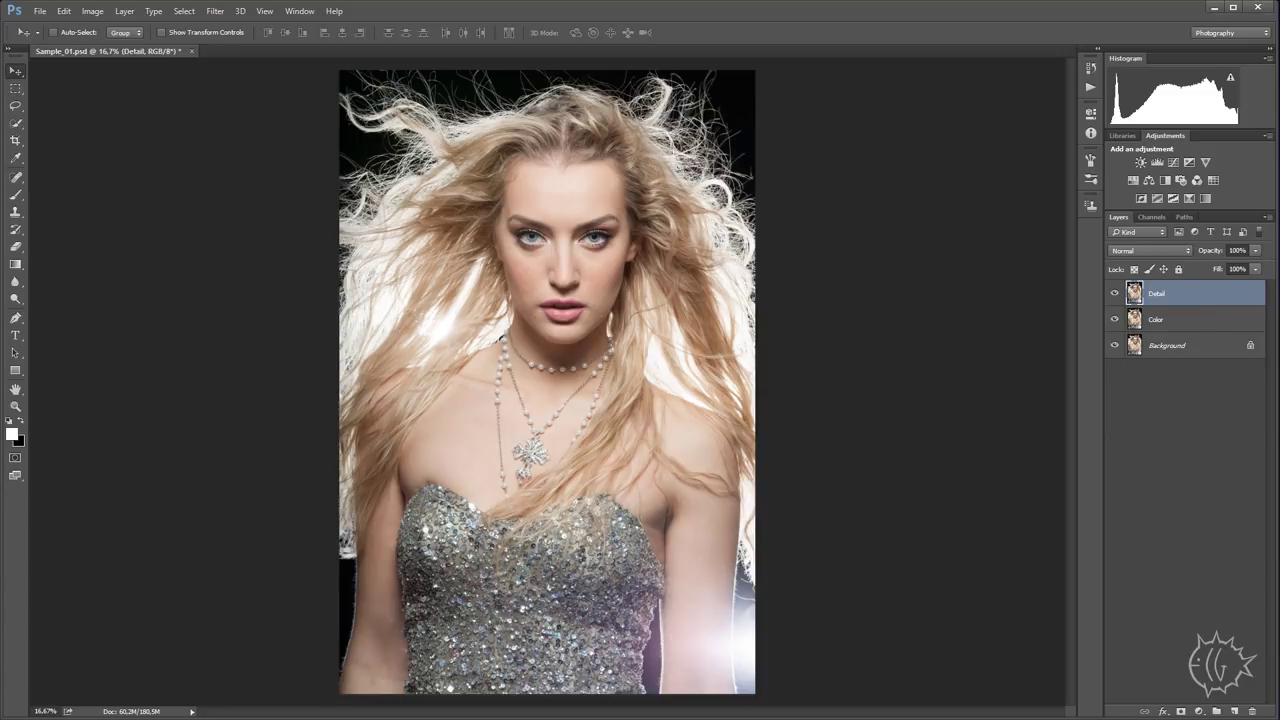
- Hide Detail and apply a Gaussian Blur of about 5.5 px radius to the Color layer
left_click(1115, 294)
left_click(1187, 331)
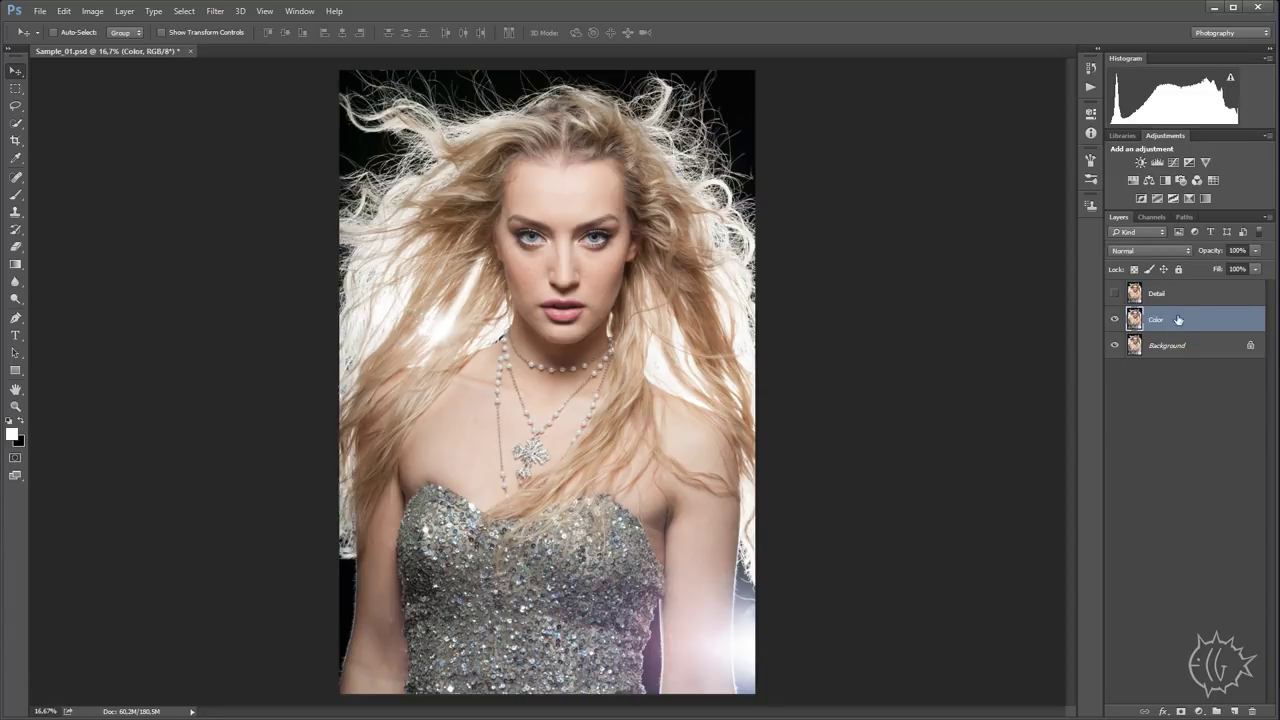
scroll(525, 270, "up", 1)
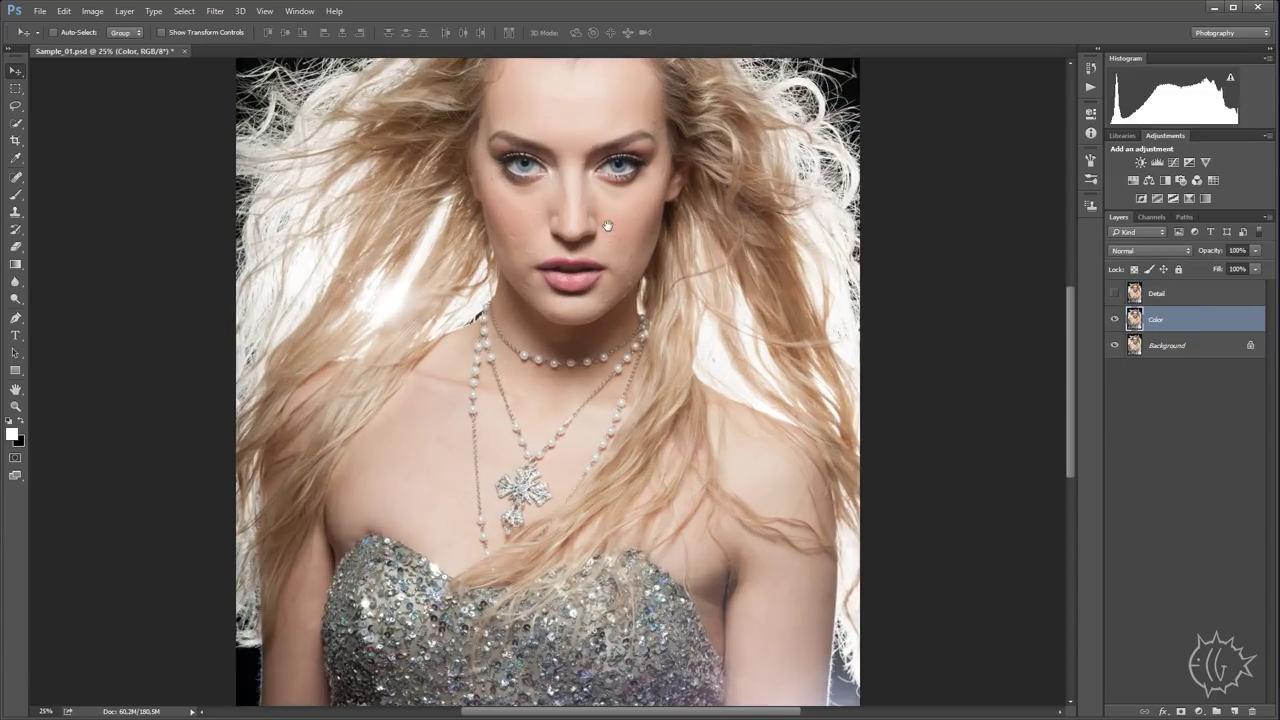
scroll(640, 300, "up", 1)
scroll(690, 317, "up", 1)
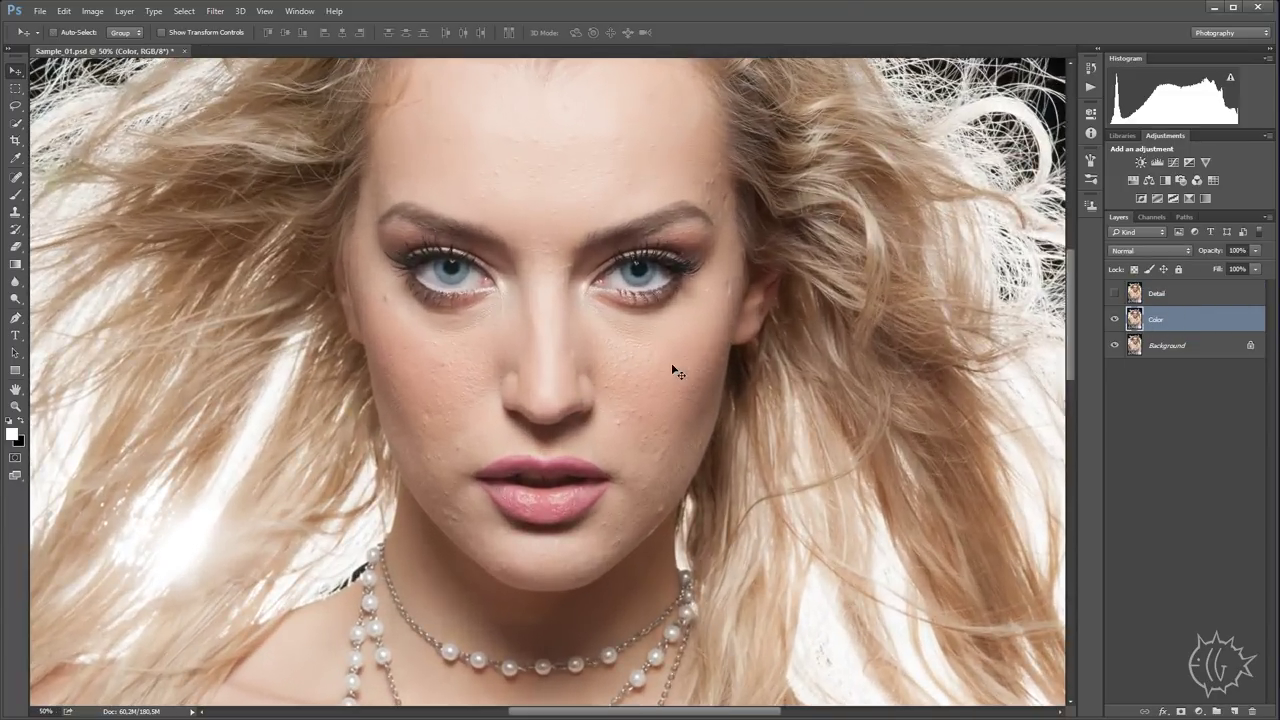
left_click(215, 11)
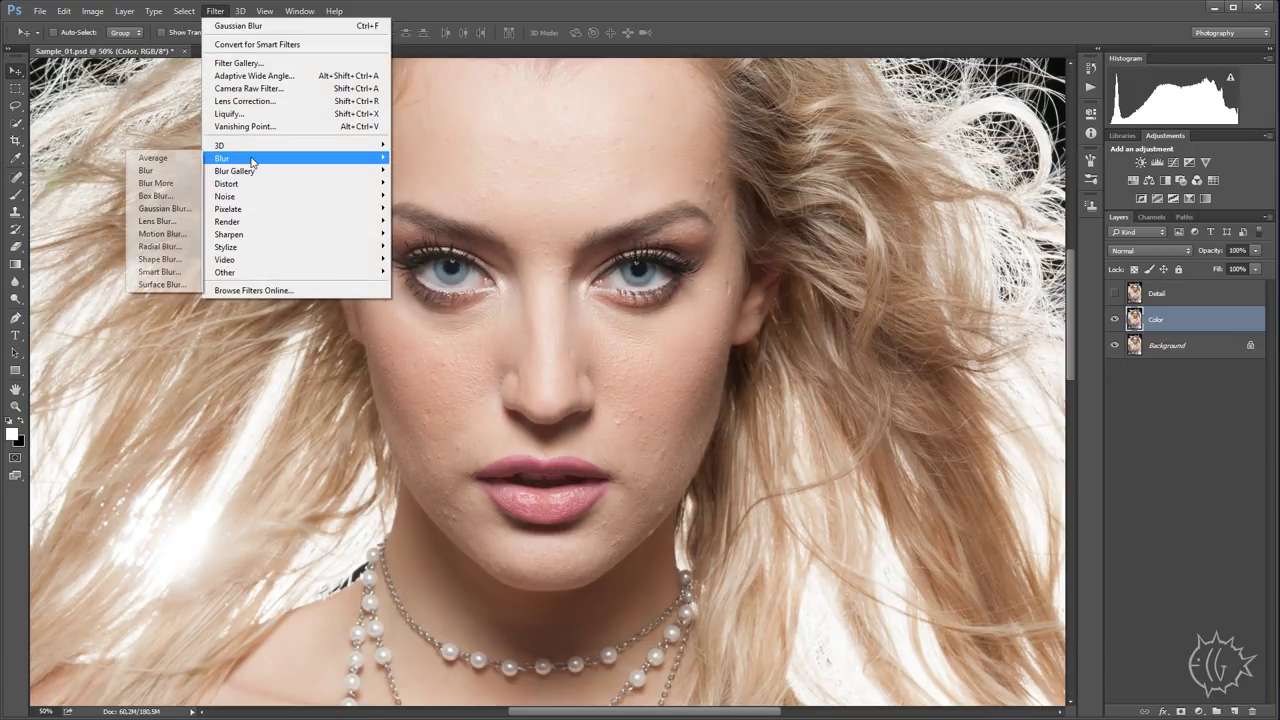
mouse_move(260, 158)
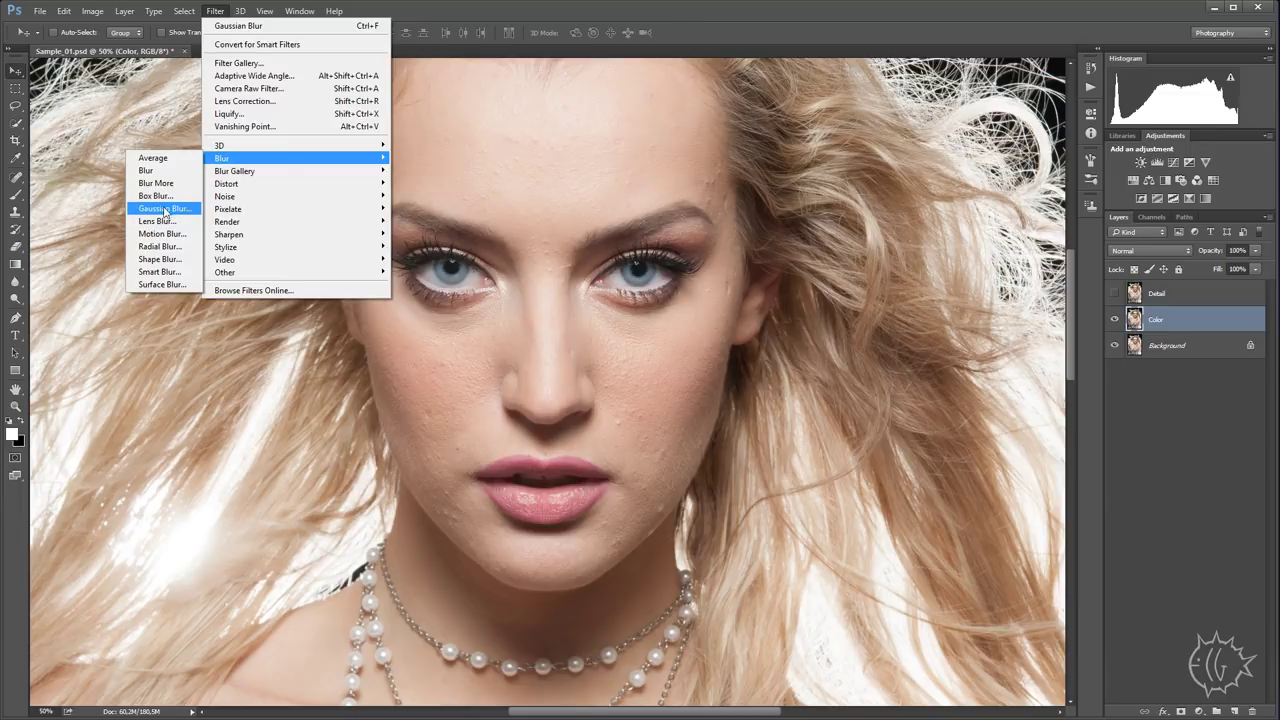
left_click(161, 209)
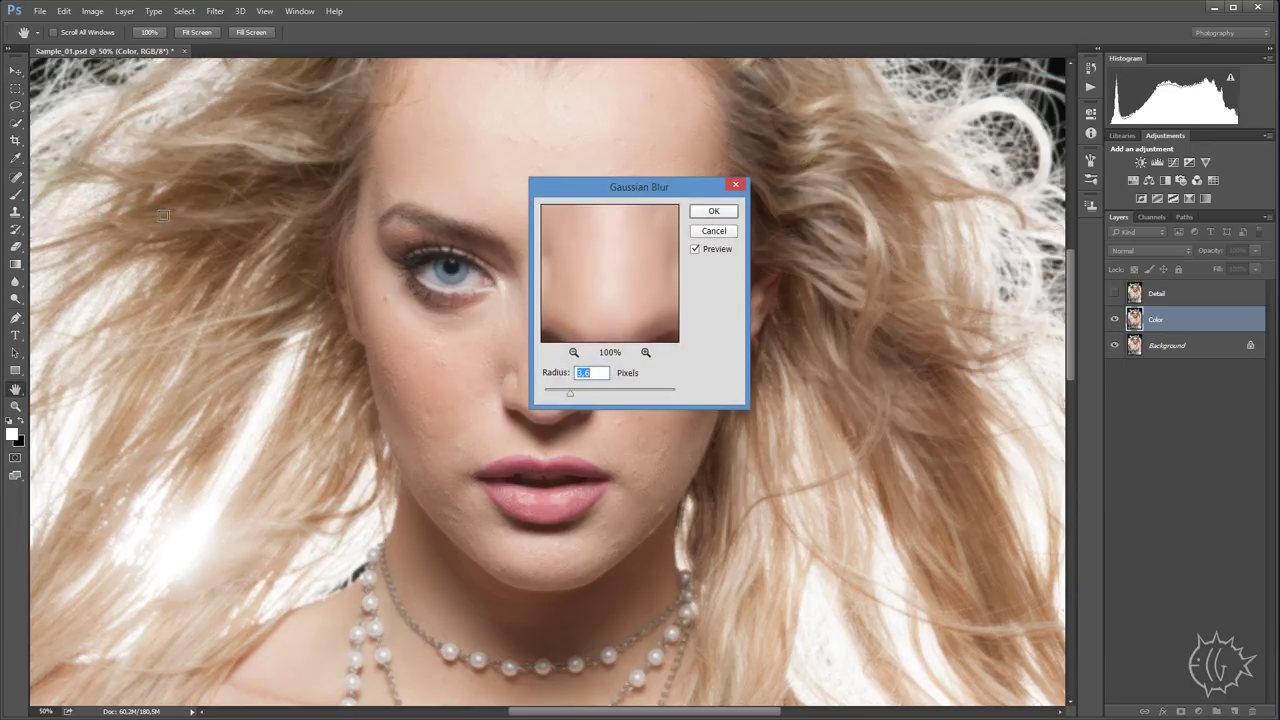
left_click_drag(576, 194, 768, 214)
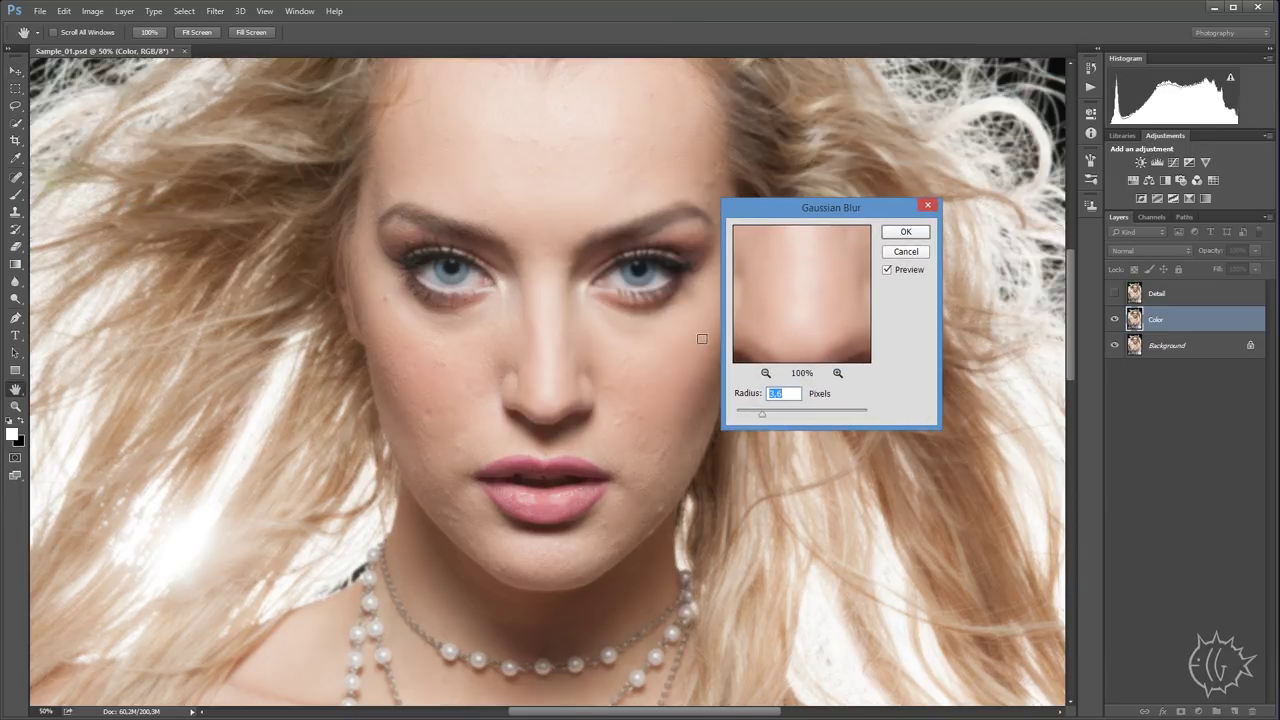
left_click_drag(762, 414, 776, 418)
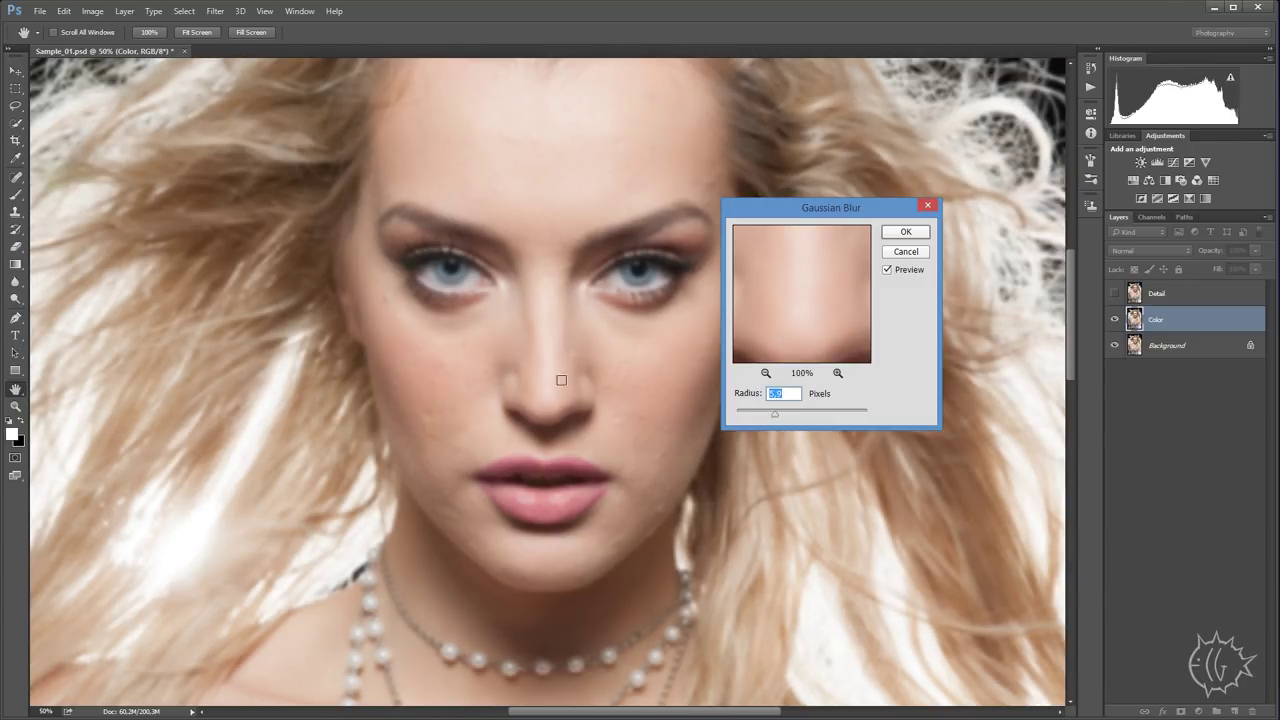
mouse_move(773, 418)
left_mouse_down()
mouse_move(742, 418)
mouse_move(779, 420)
left_mouse_up()
left_click(906, 232)
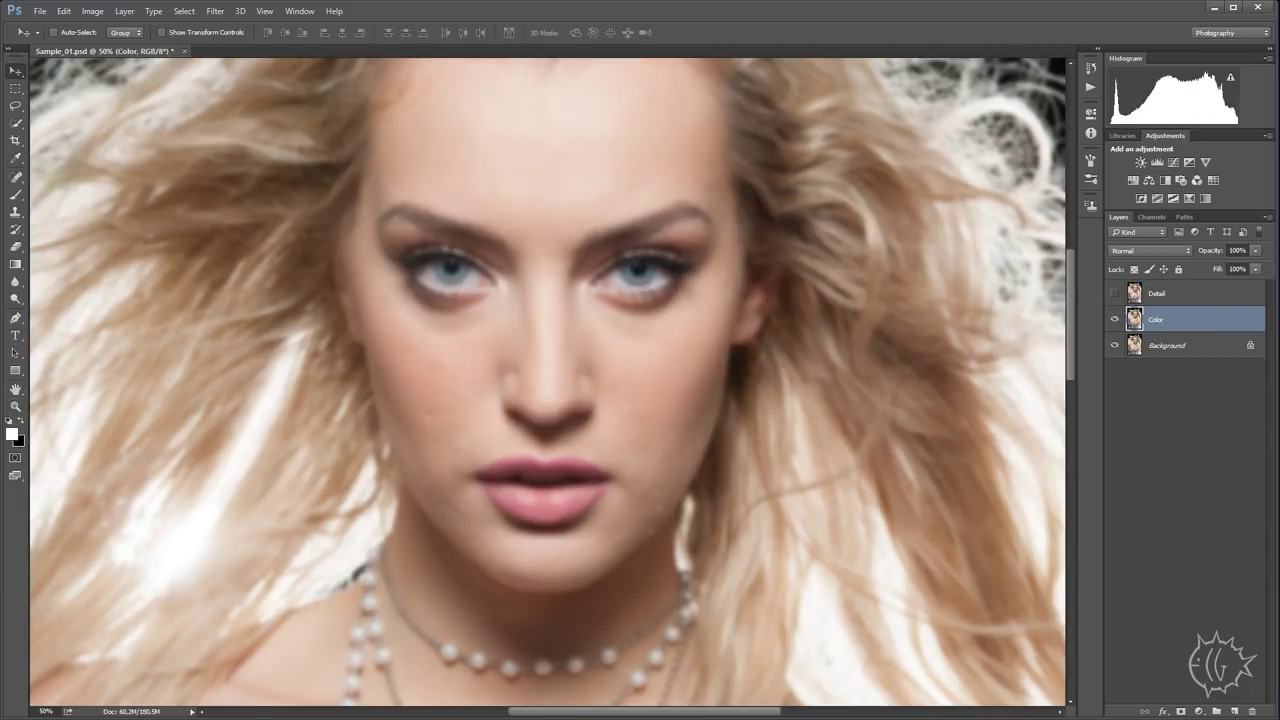
- Show and select the Detail layer, zoomed out to the whole portrait
left_click(1115, 293)
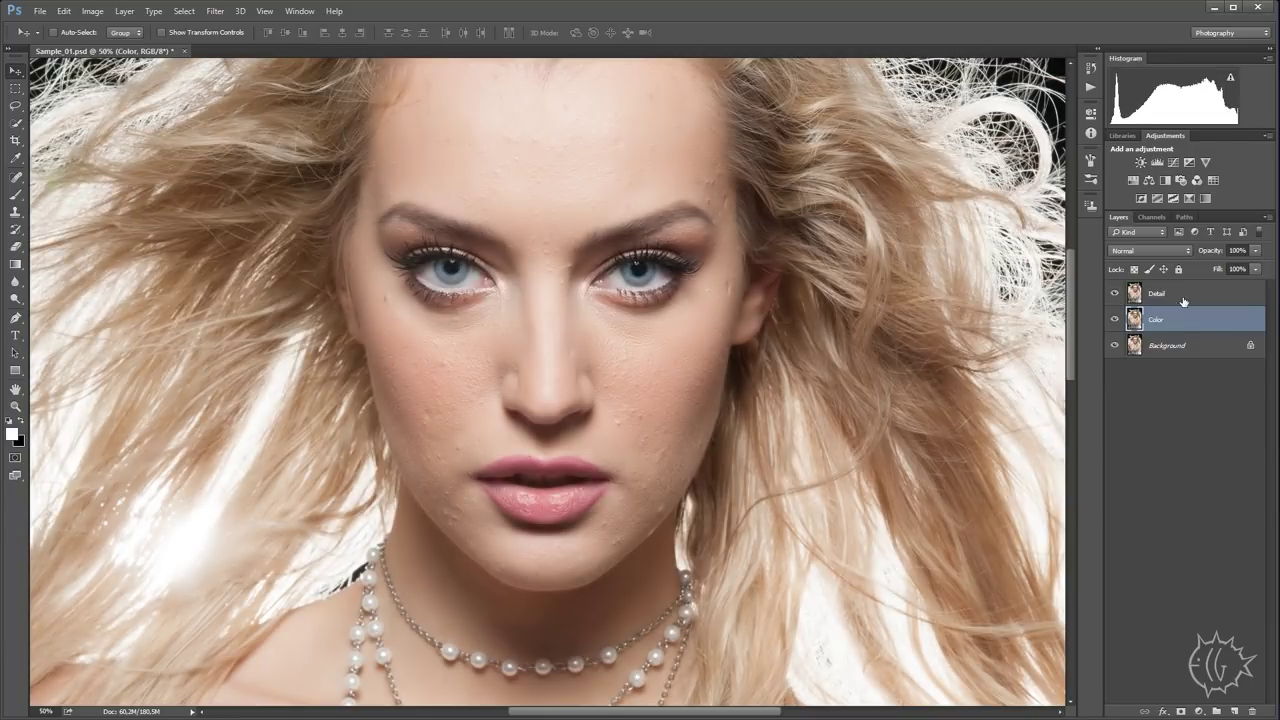
left_click(1165, 294)
key("ctrl+minus")
key("ctrl+minus")
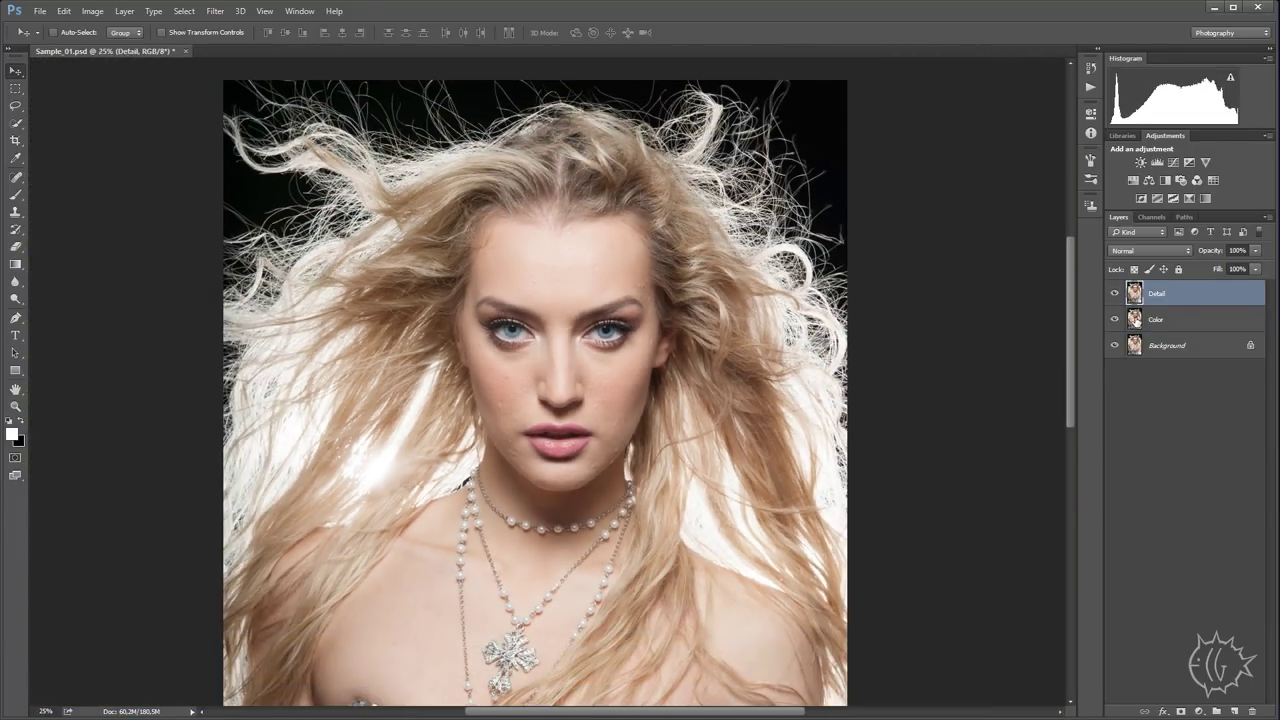
scroll(738, 334, "down", 1)
scroll(738, 320, "down", 1)
key("ctrl+minus")
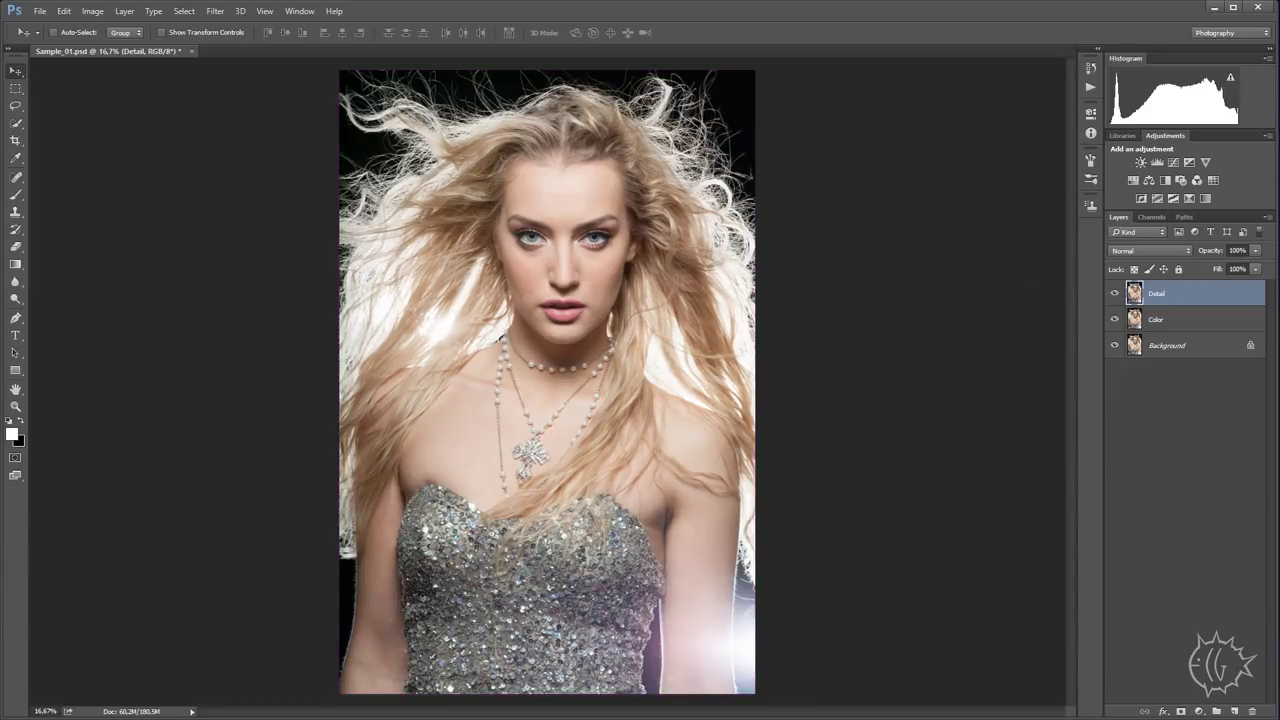
- In Apply Image, use the inverted Color layer with Add blending, Scale 2, Offset 0
left_click(93, 11)
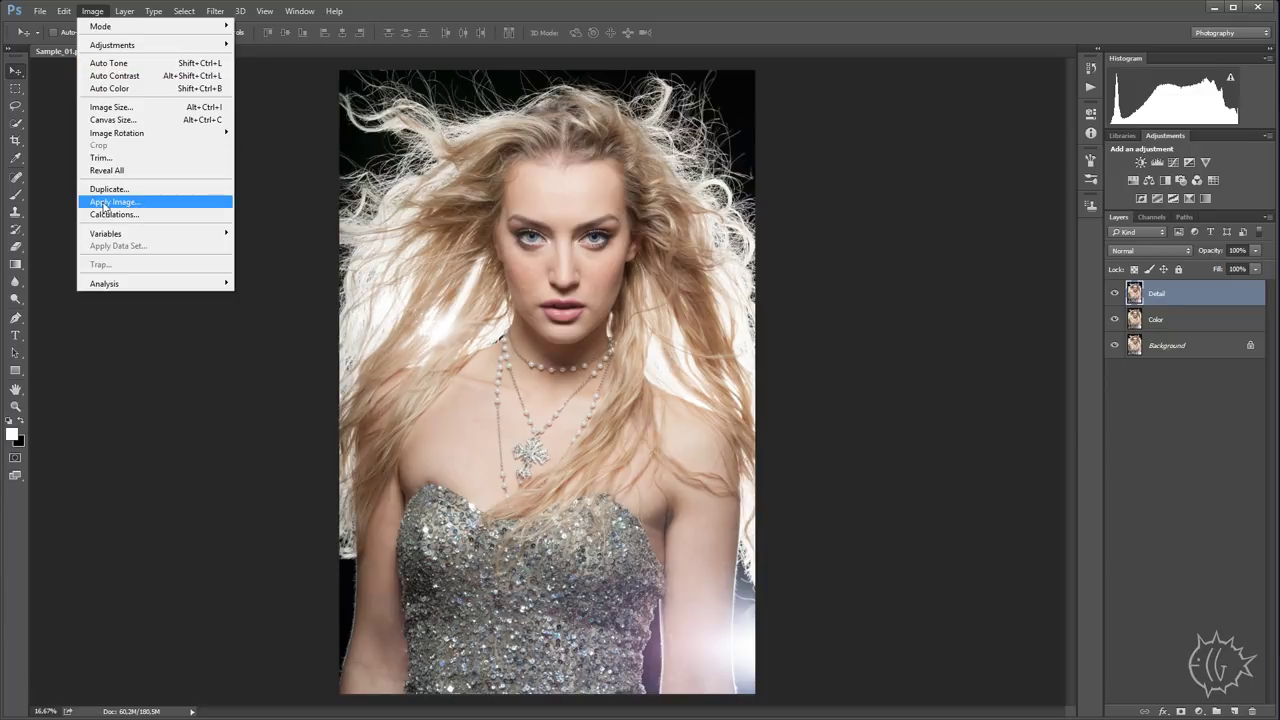
left_click(111, 203)
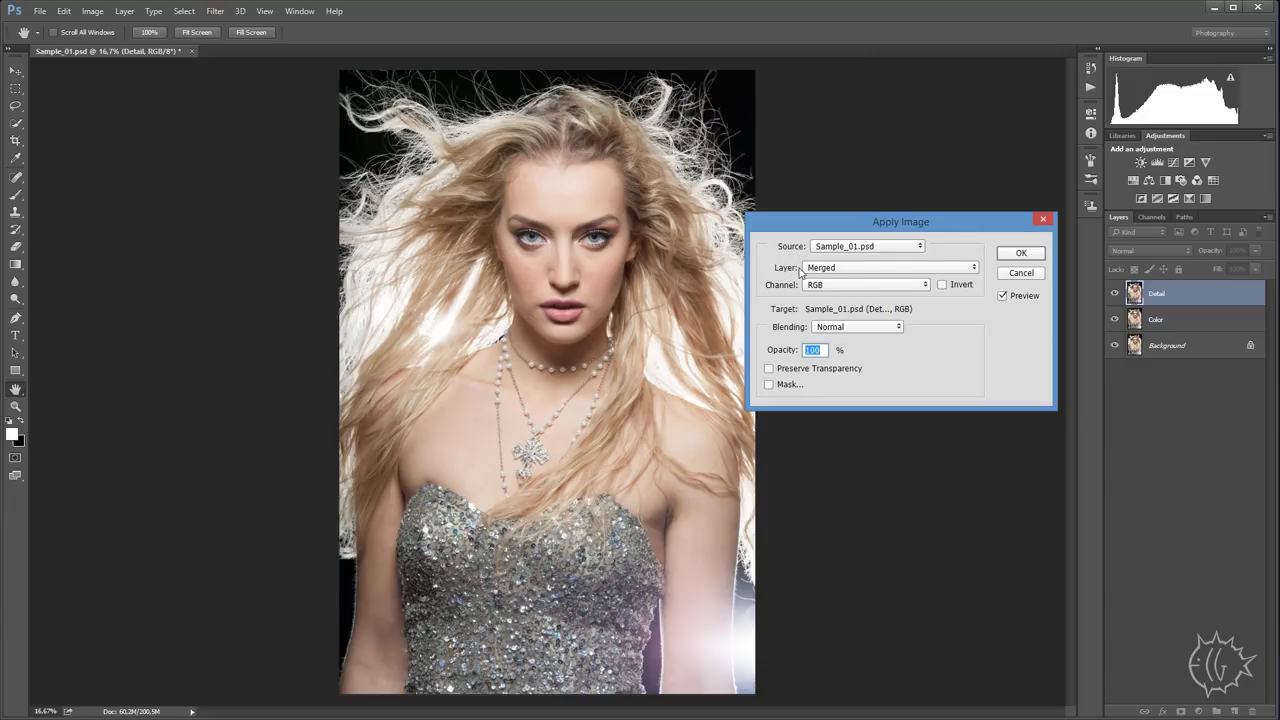
left_click(935, 272)
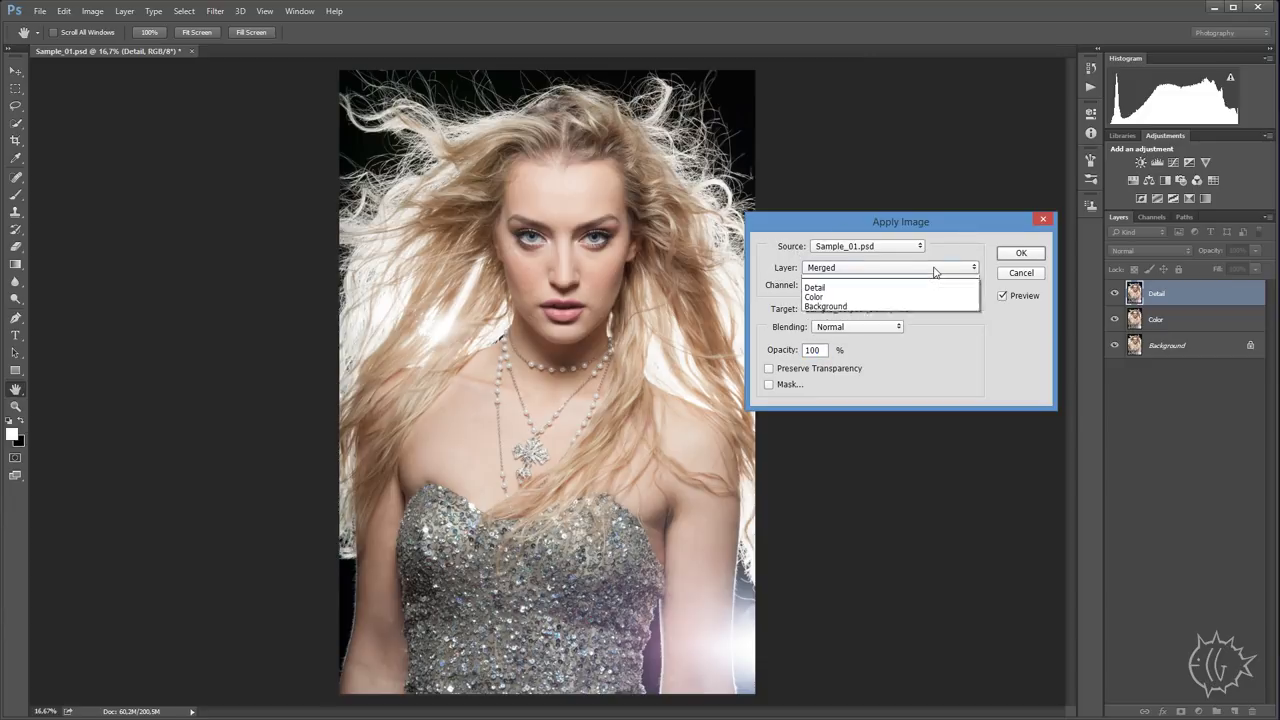
left_click(814, 309)
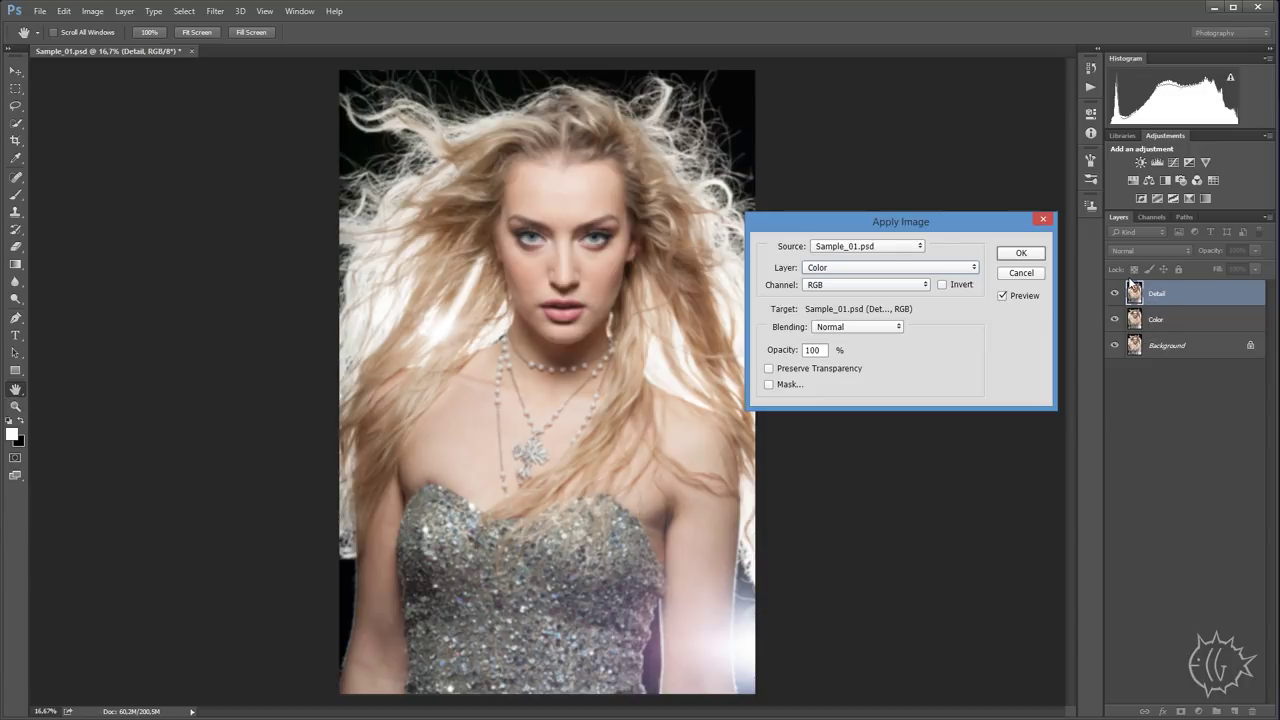
left_click(860, 327)
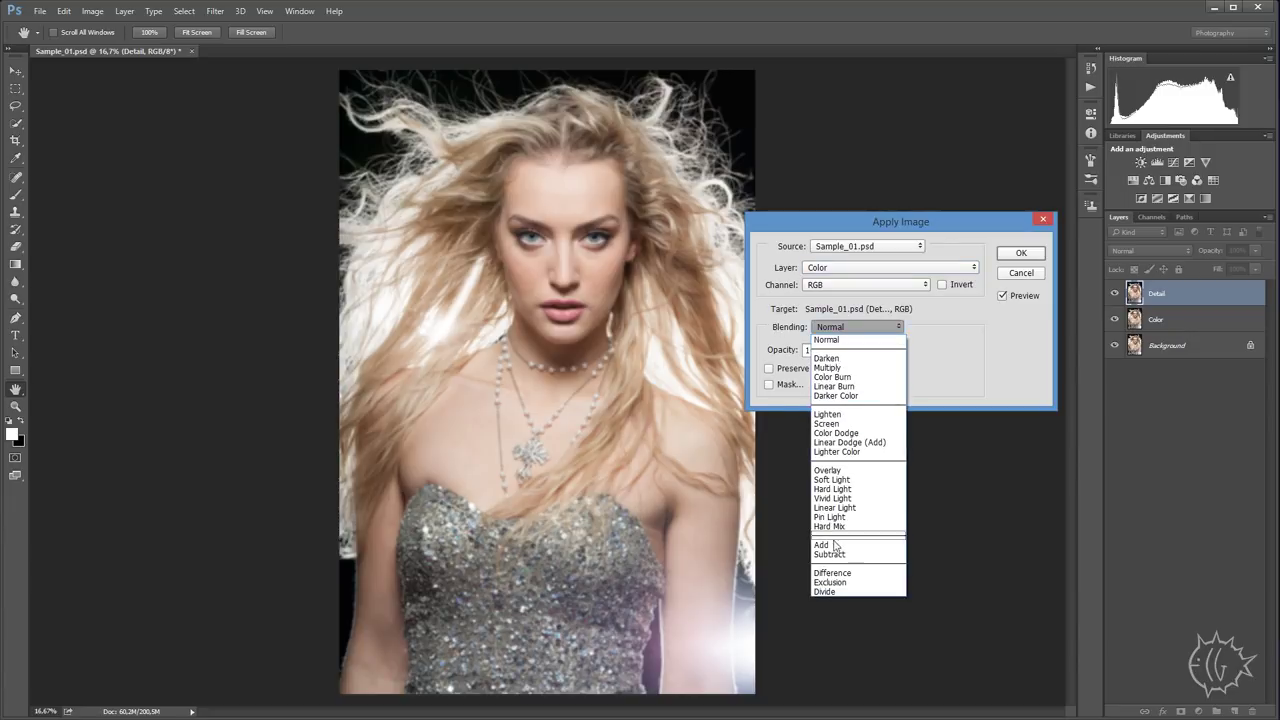
left_click(834, 546)
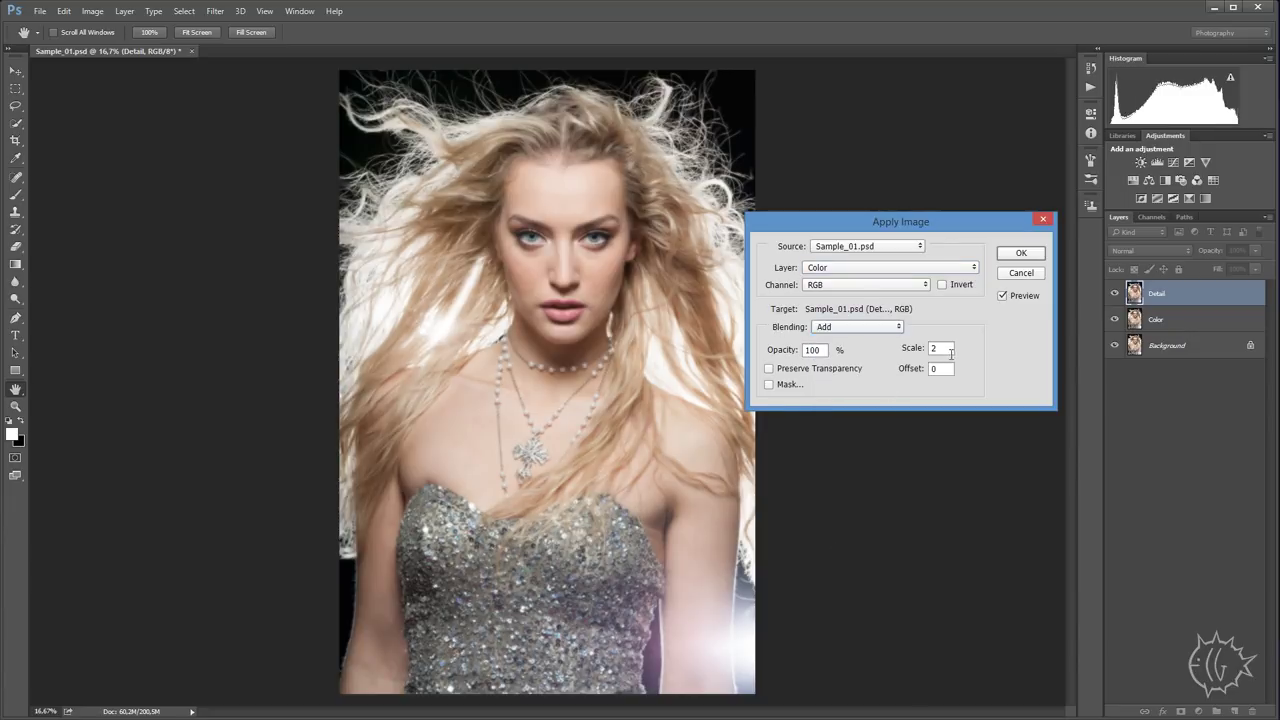
double_click(948, 350)
left_click(942, 285)
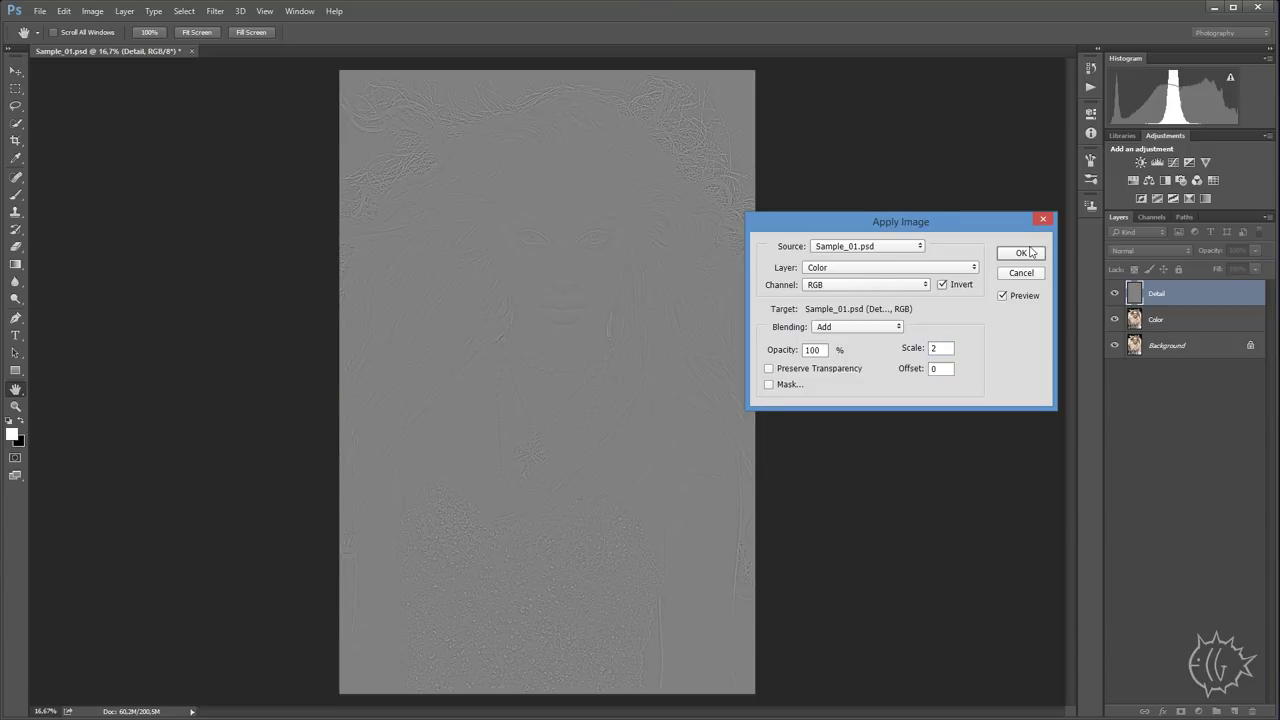
- Apply the result to the Detail layer and inspect its grey texture up close
left_click(1028, 254)
key("ctrl+plus")
key("ctrl+plus")
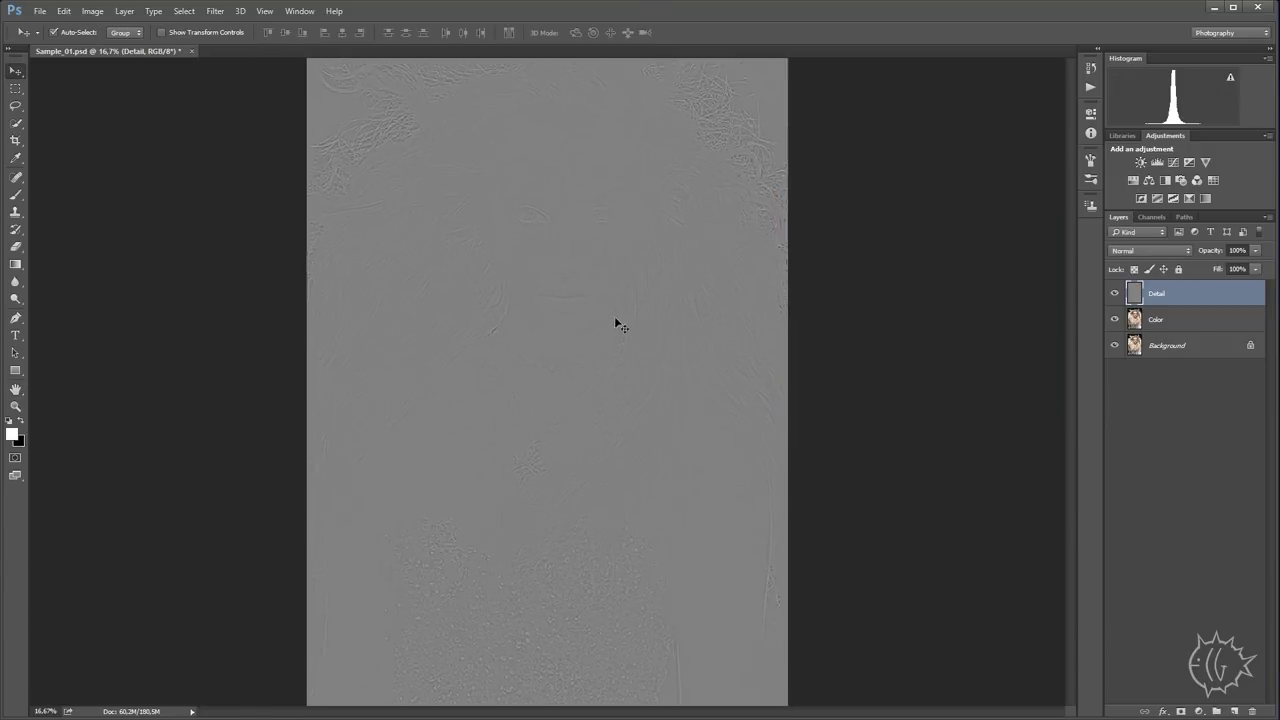
key("ctrl+plus")
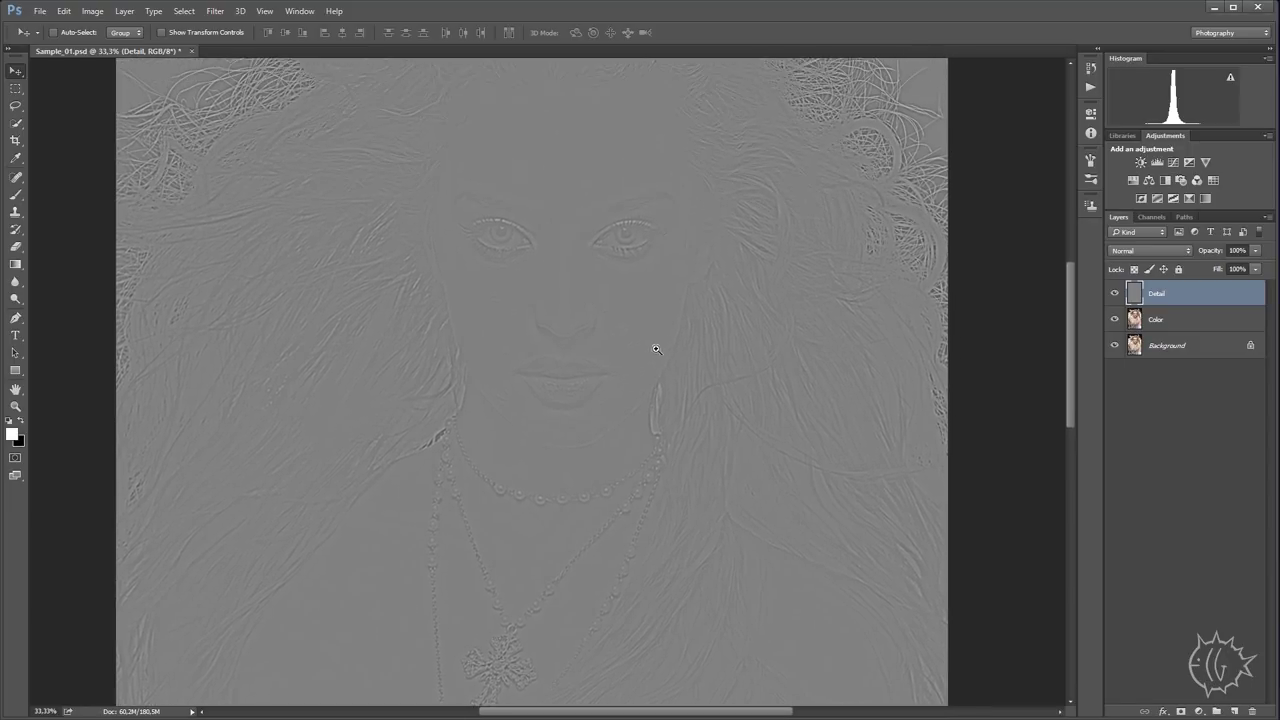
key("ctrl+plus")
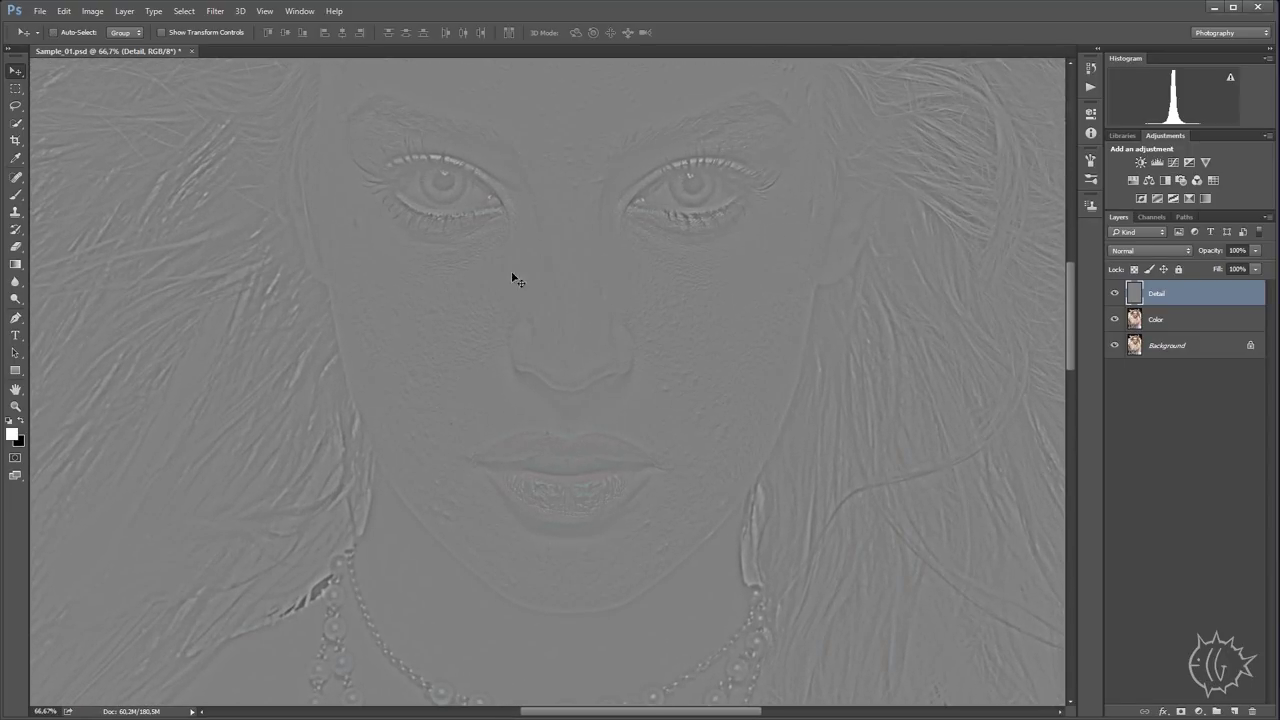
key("ctrl+minus")
key("ctrl+minus")
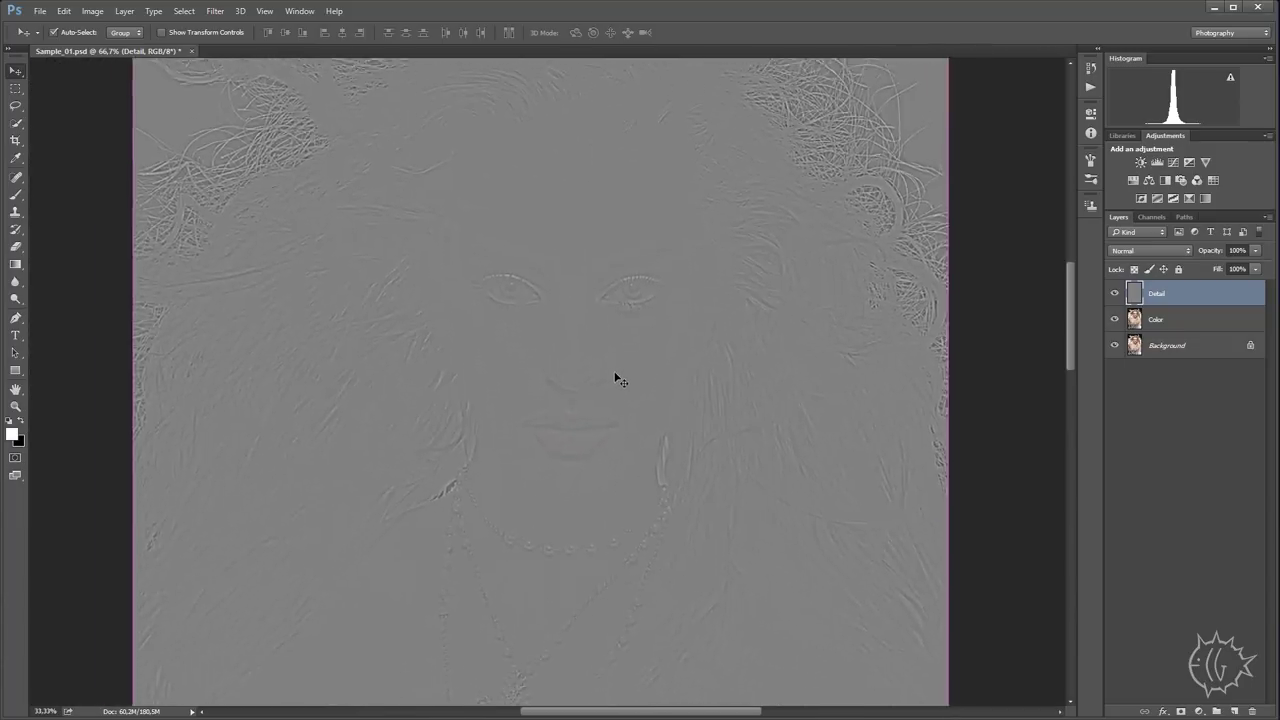
key("ctrl+minus")
key("ctrl+minus")
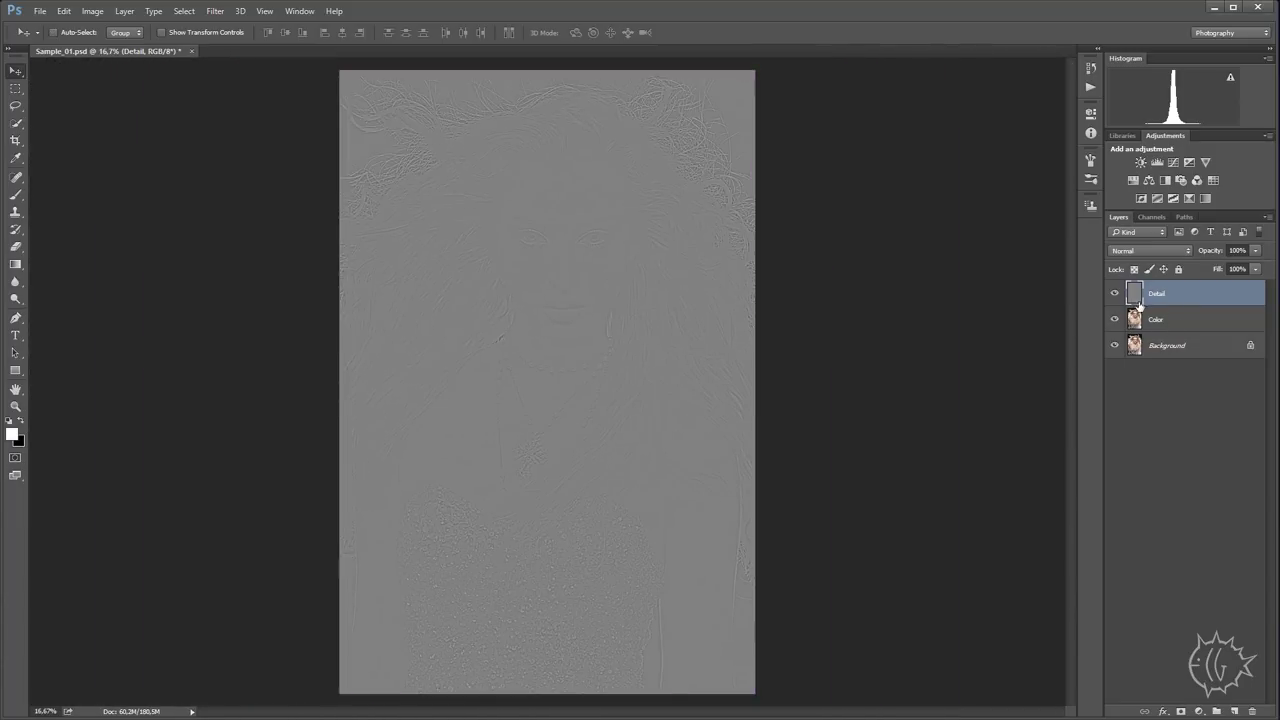
- Compare with Detail hidden, then set Detail's blend mode to Linear Light
left_click(1116, 293)
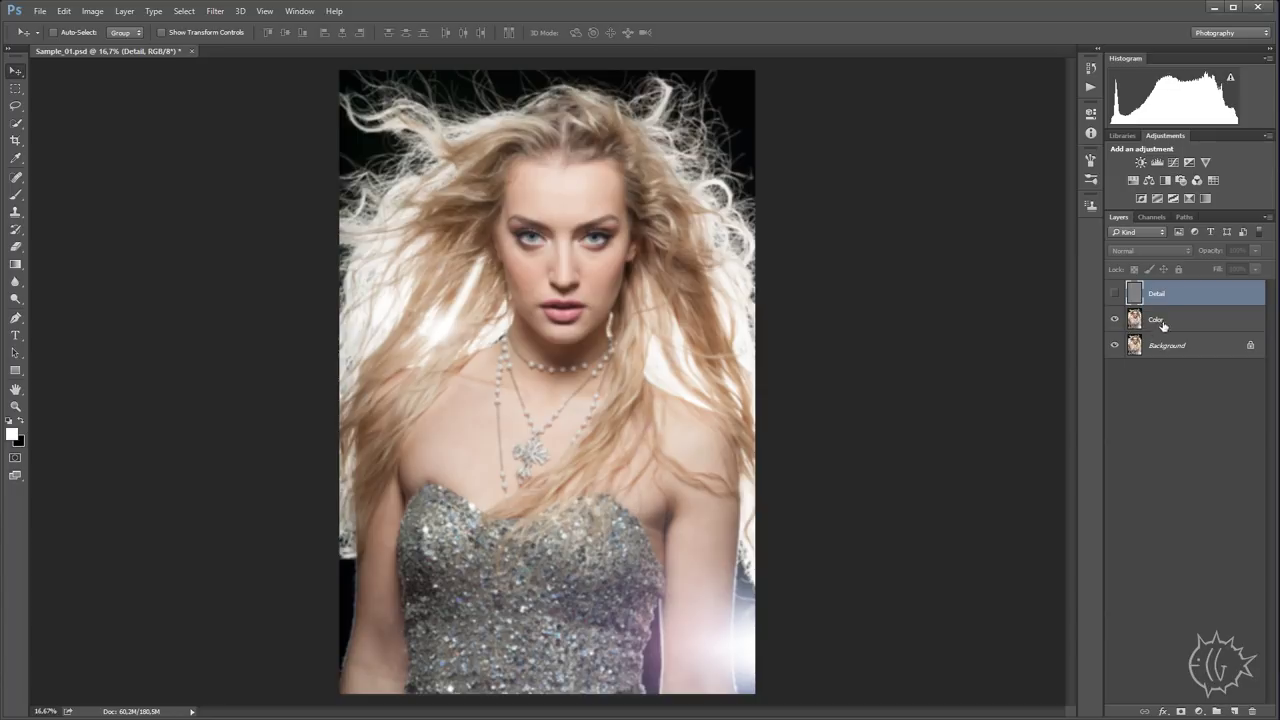
left_click(1116, 293)
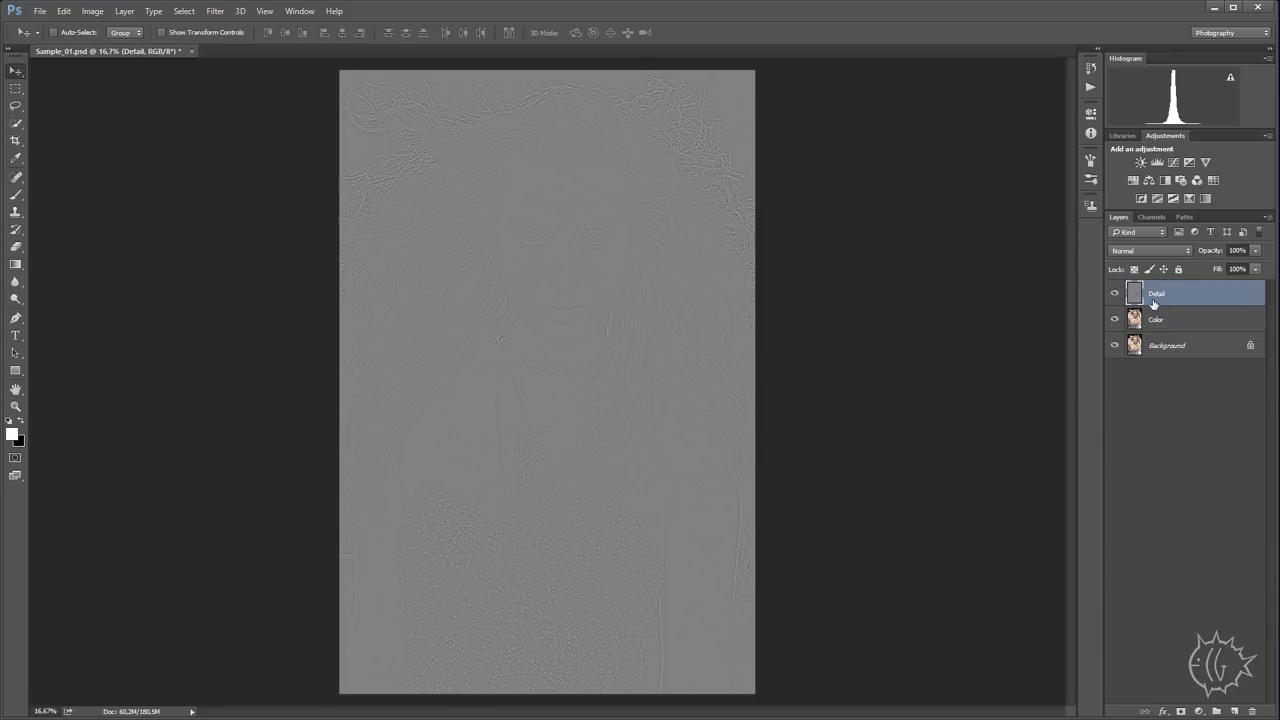
left_click(1156, 251)
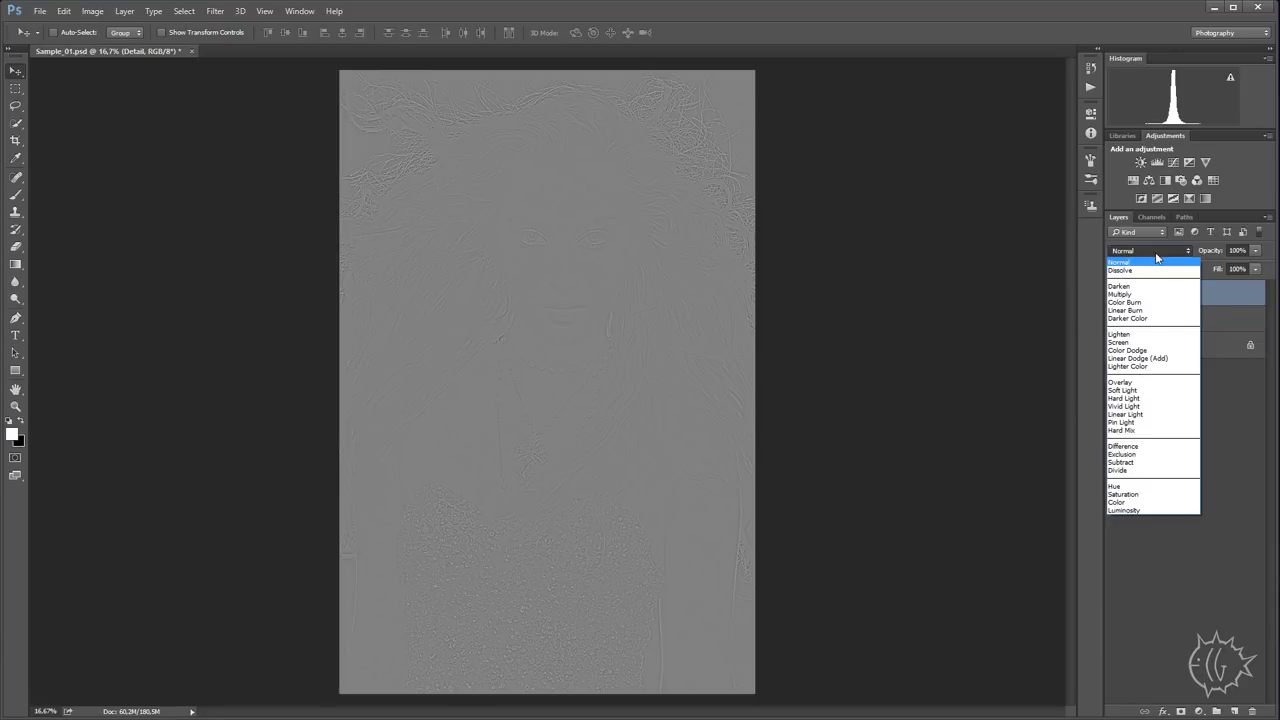
left_click(1130, 414)
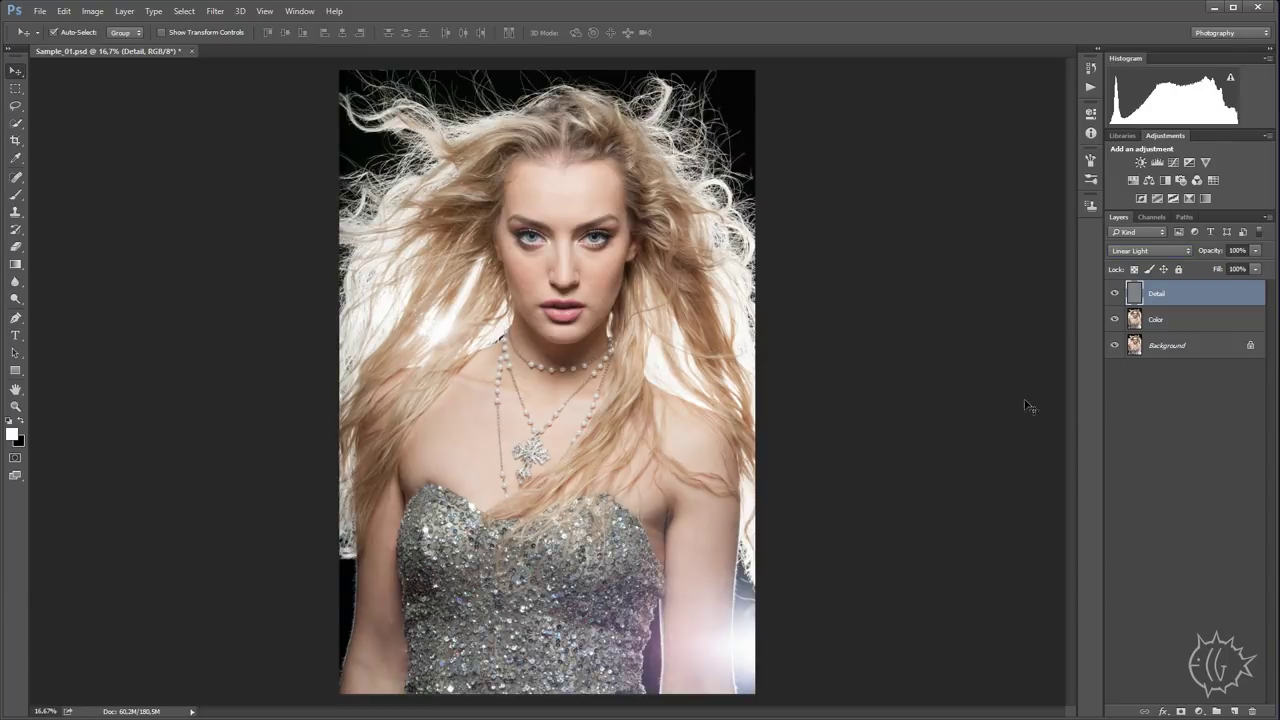
scroll(660, 392, "up", 3)
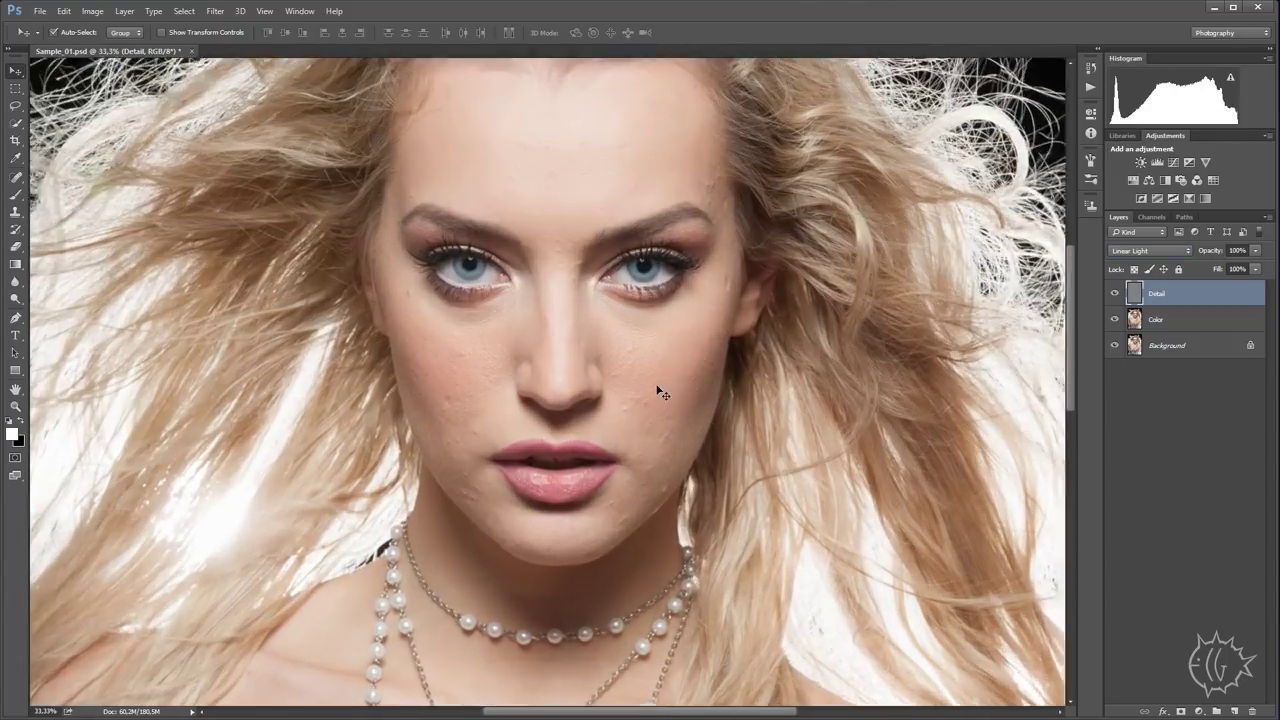
scroll(657, 391, "up", 2)
left_click_drag(820, 363, 816, 373)
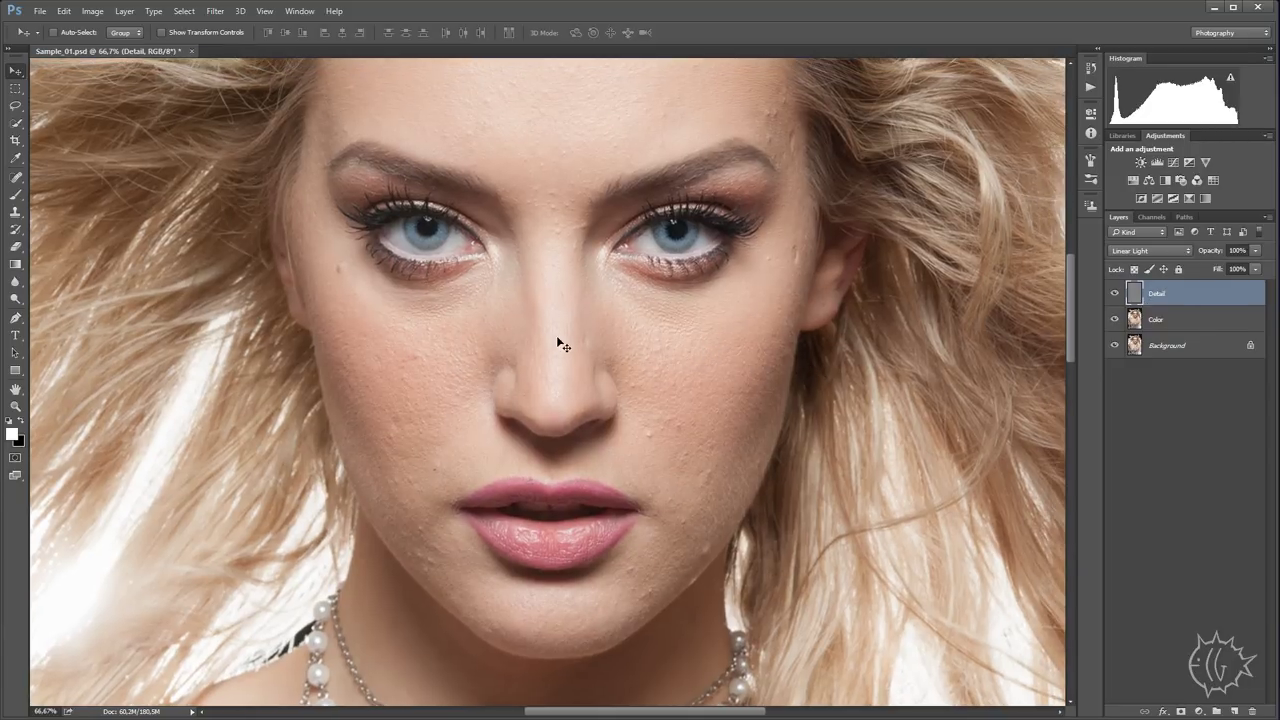
mouse_move(556, 336)
left_mouse_down()
mouse_move(585, 378)
mouse_move(562, 376)
left_mouse_up()
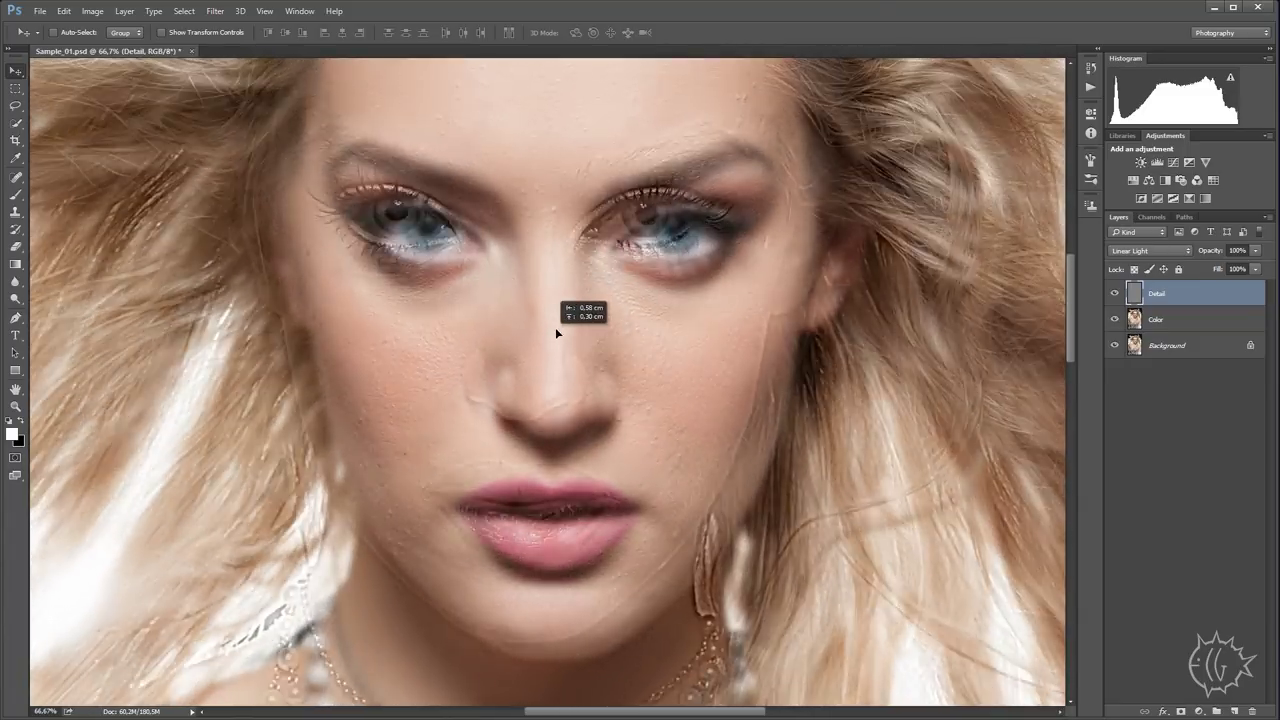
left_click_drag(586, 324, 607, 333)
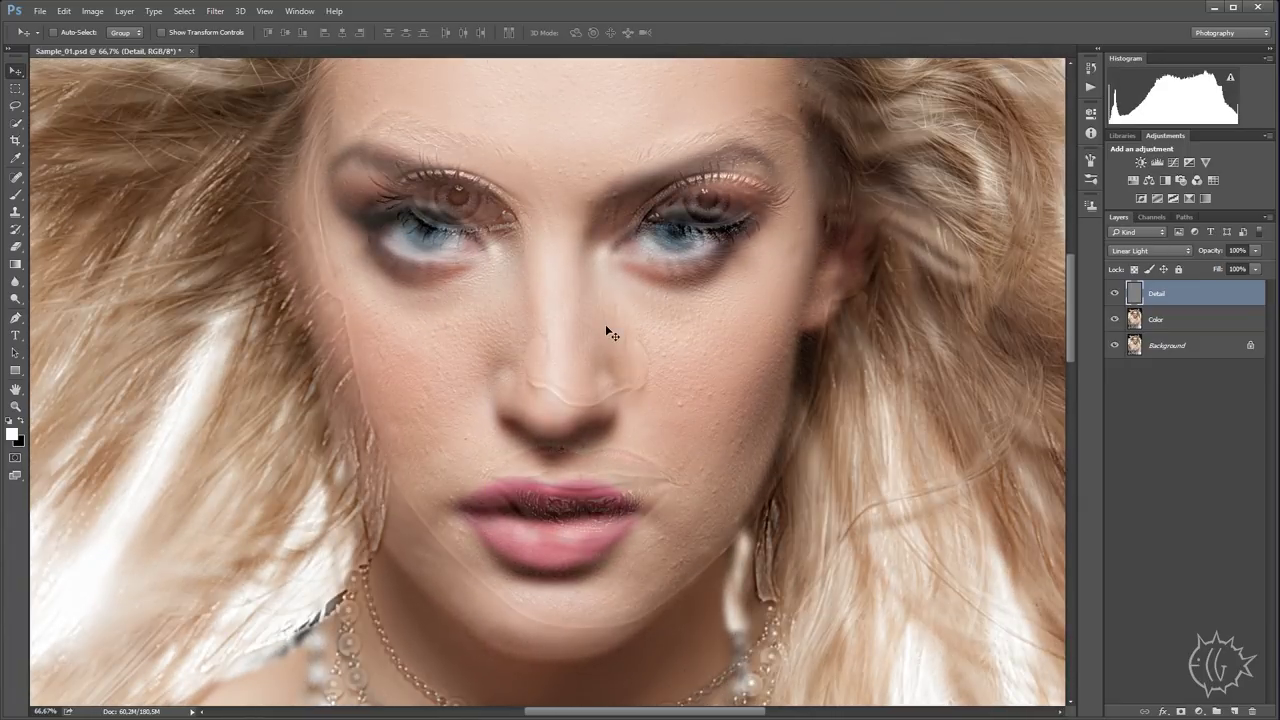
key("ctrl+minus")
key("ctrl+minus")
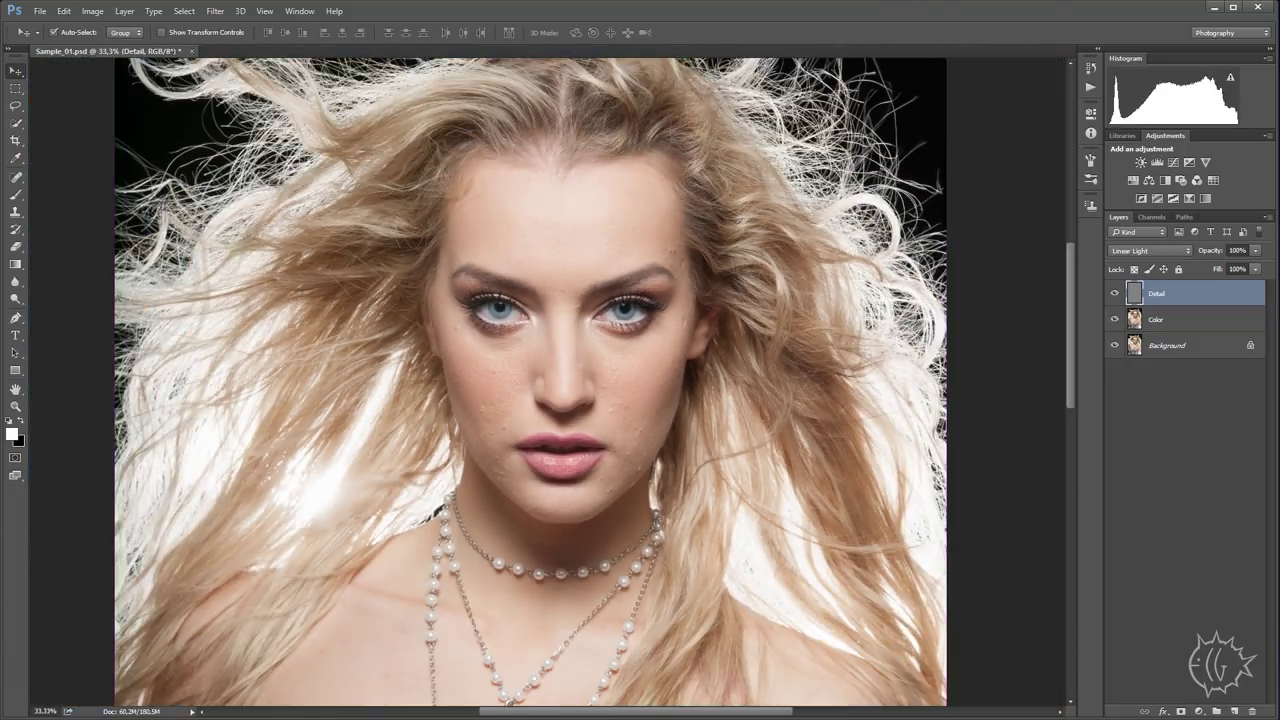
key("ctrl+minus")
key("ctrl+minus")
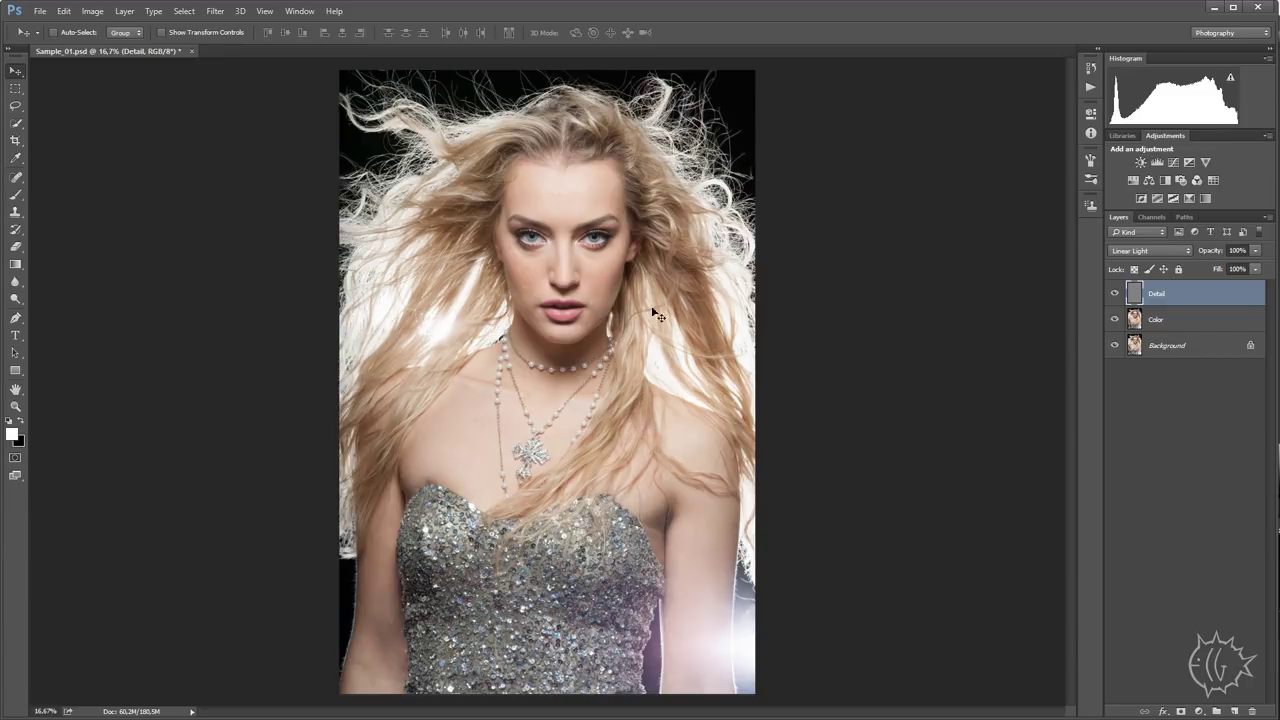
- Switch the Detail layer to Normal blending and view the eyes at 100%
left_click(1143, 250)
left_click(1122, 262)
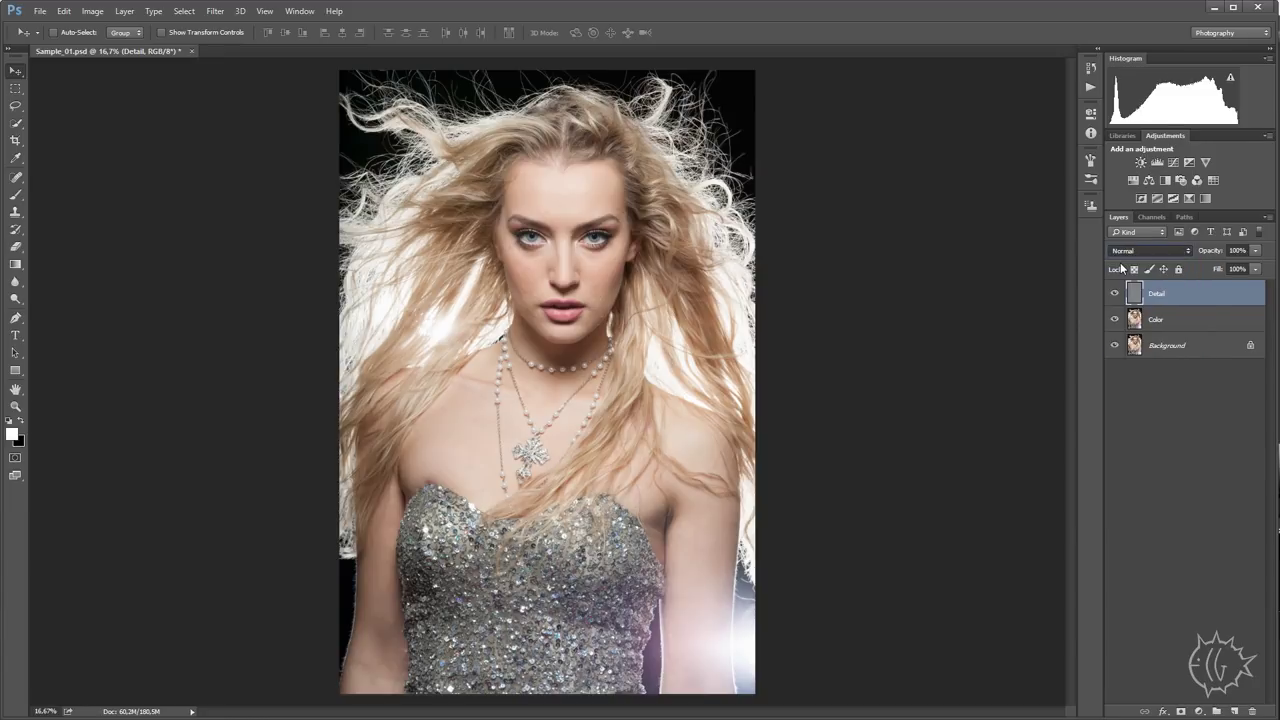
key("ctrl+plus")
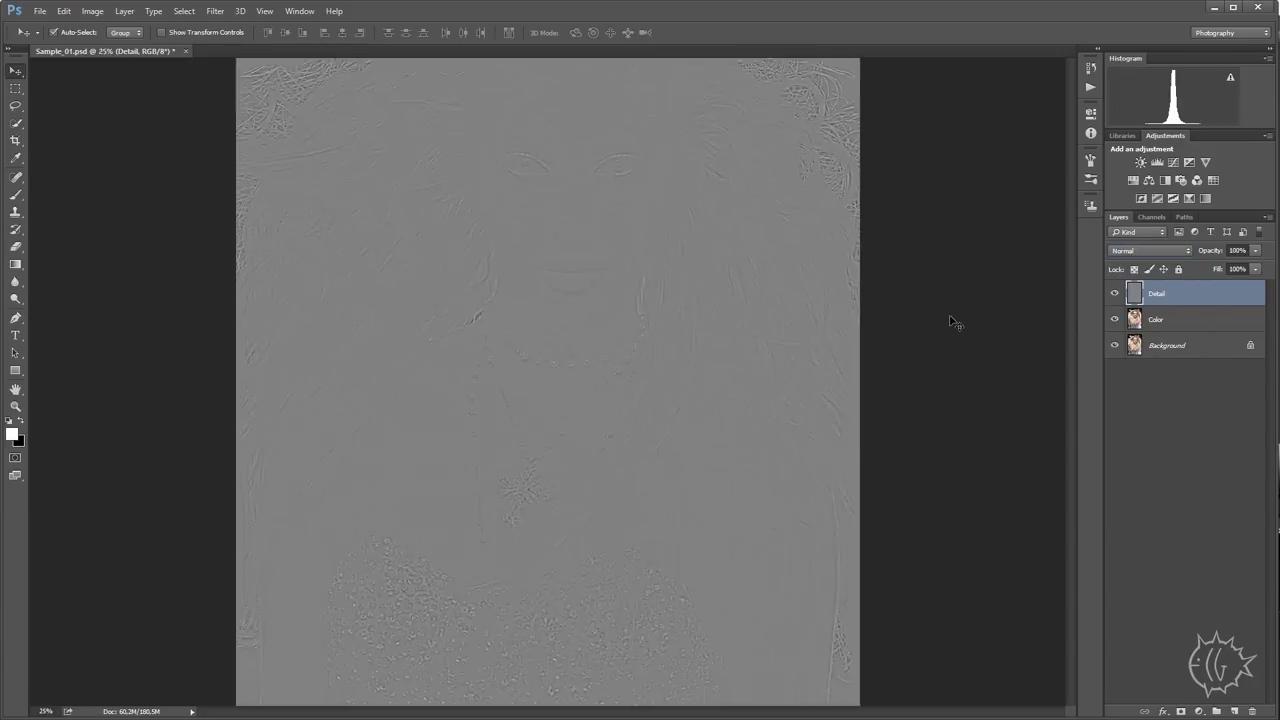
key("ctrl+plus")
key("ctrl+plus")
key("ctrl+plus")
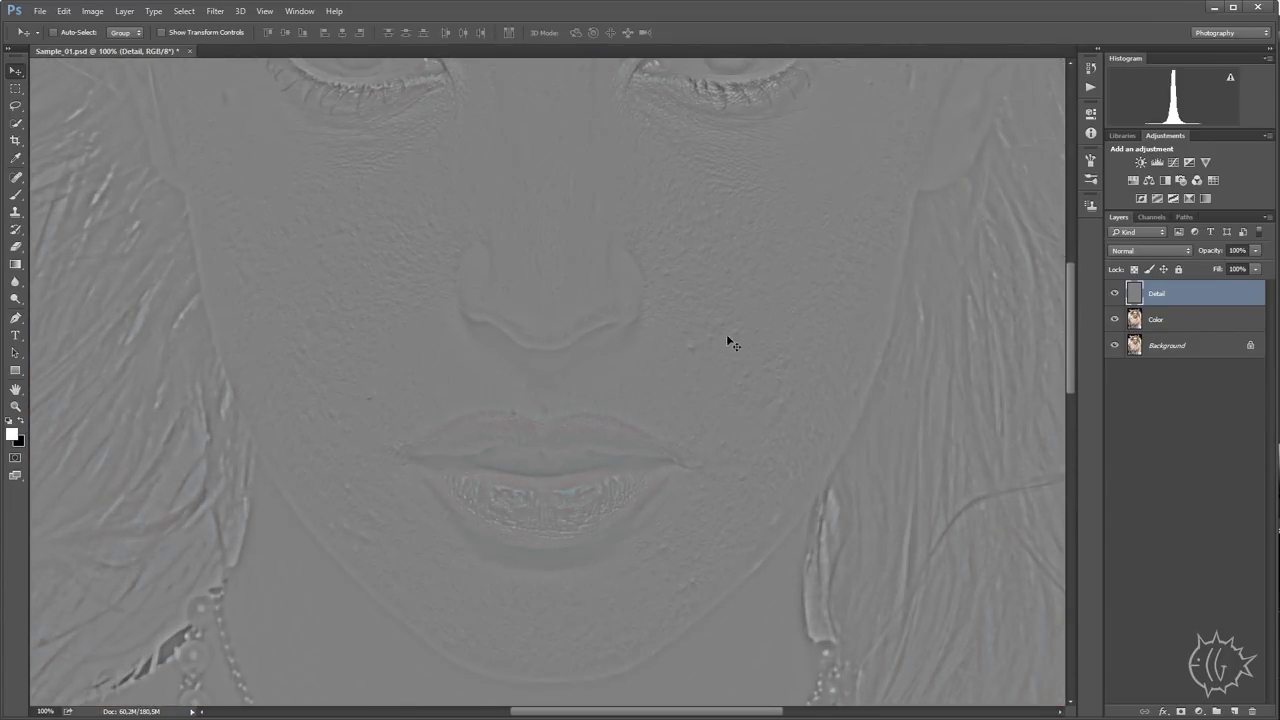
left_click_drag(800, 323, 776, 376)
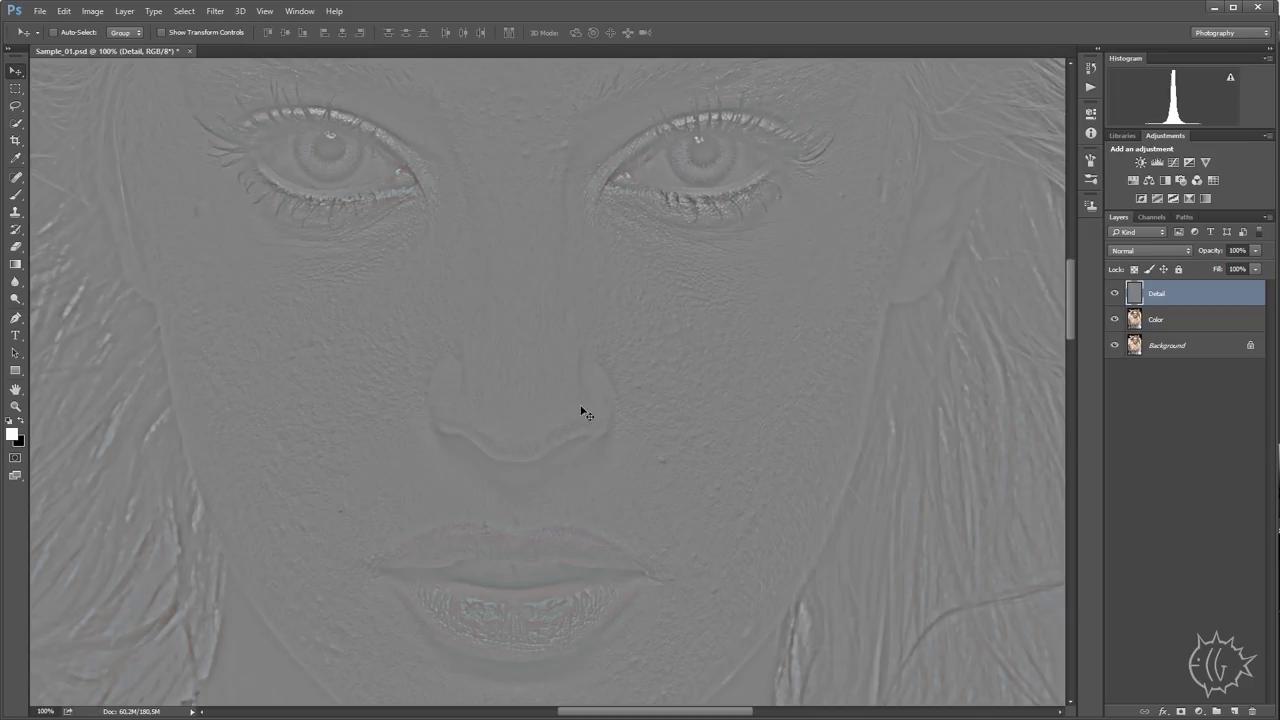
- Add a Curves 1 layer with black and white points pulled far inward, then reselect Detail
left_click(1200, 711)
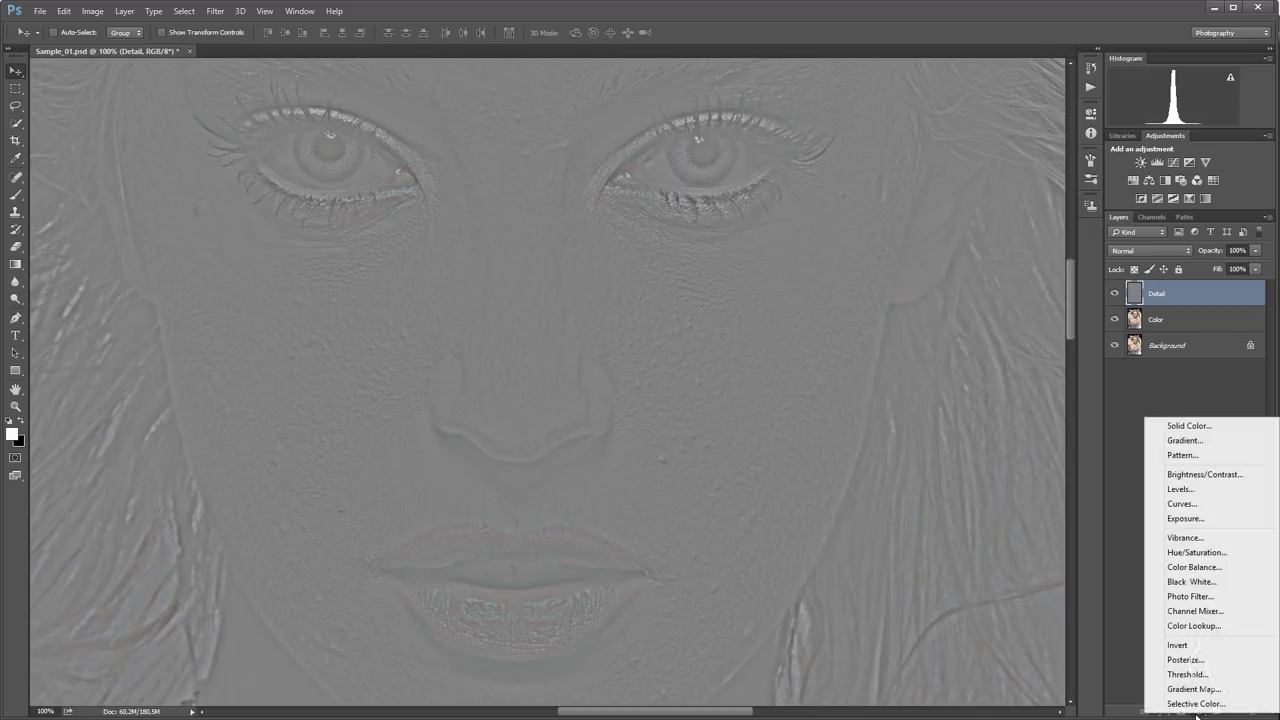
left_click(1180, 504)
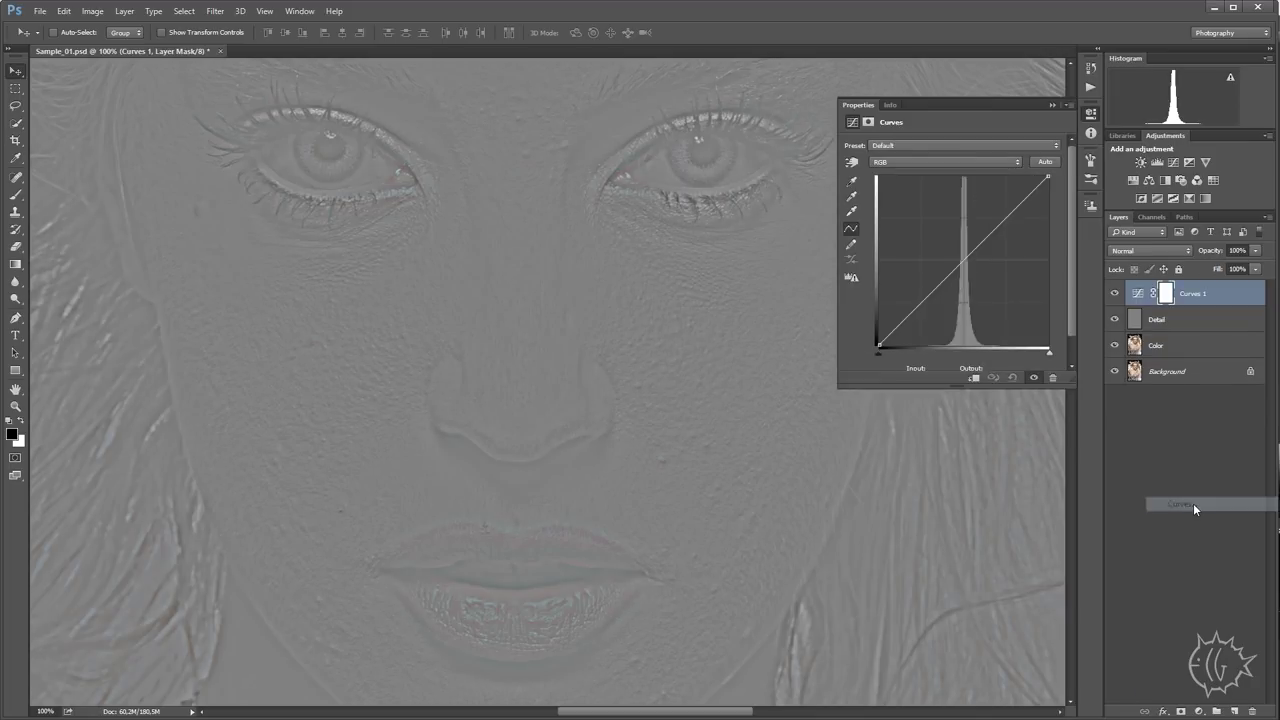
left_click_drag(885, 351, 940, 348)
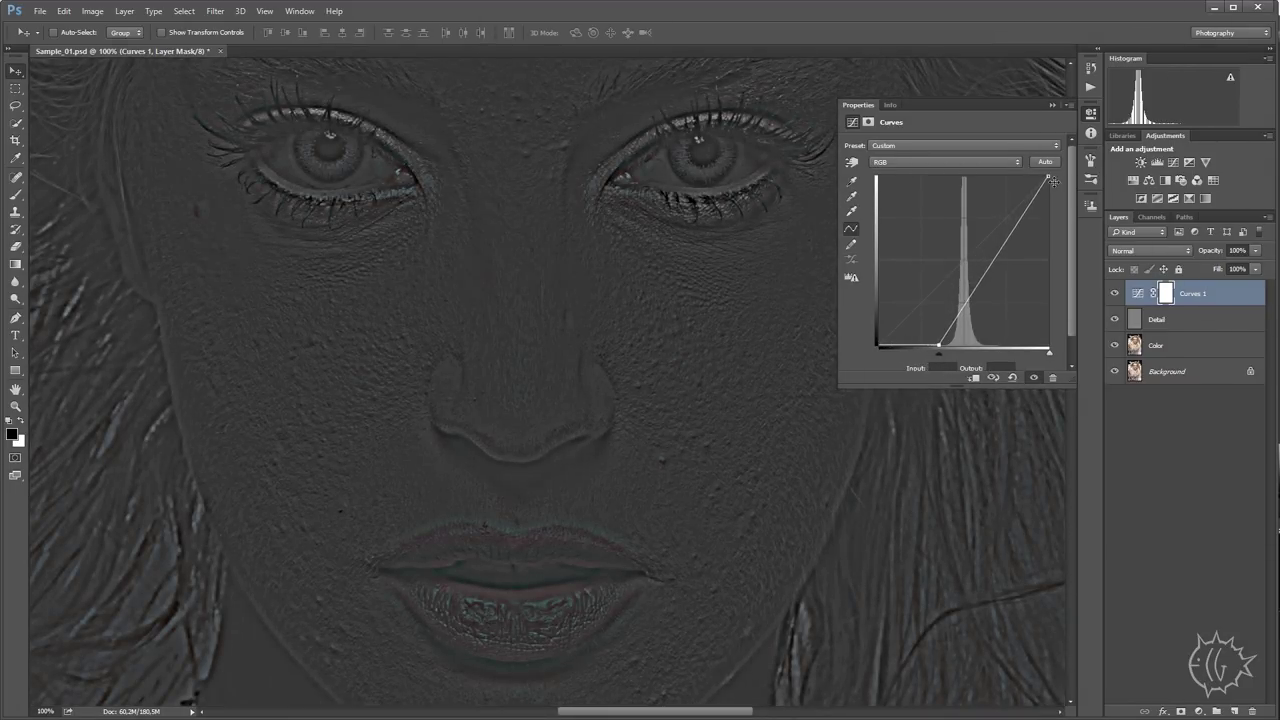
left_click_drag(1054, 181, 980, 178)
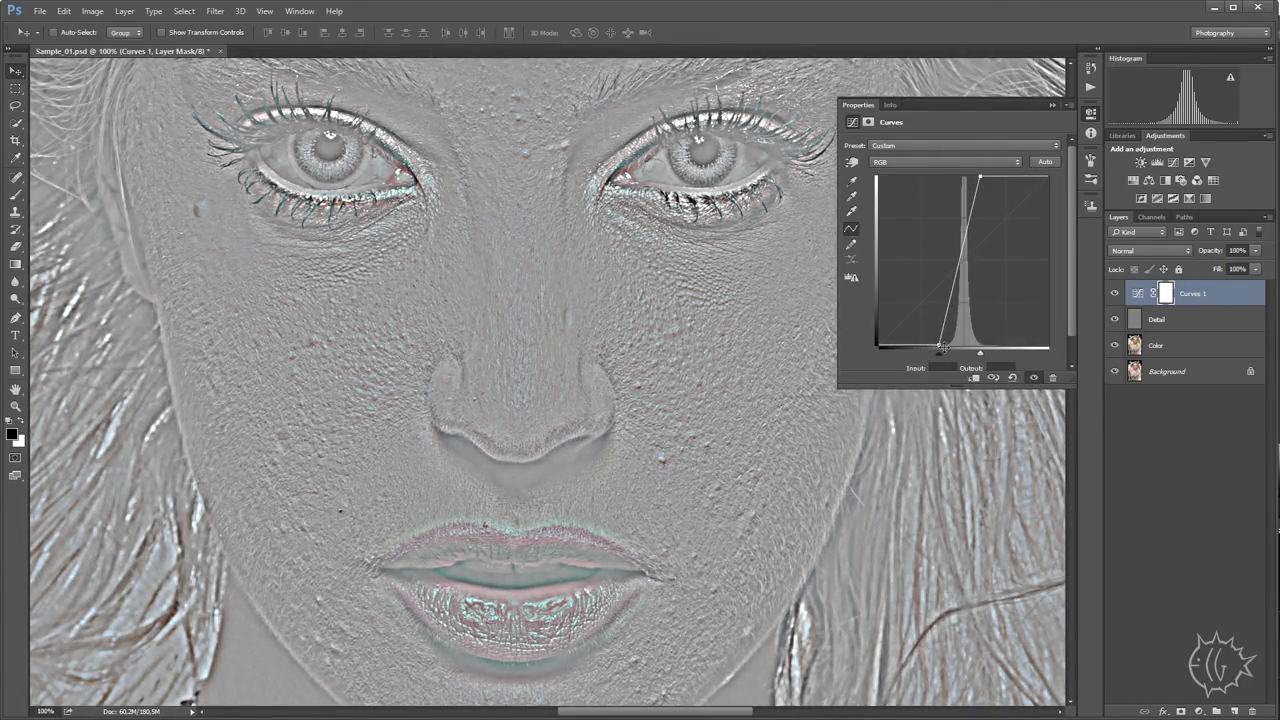
left_click_drag(942, 347, 953, 350)
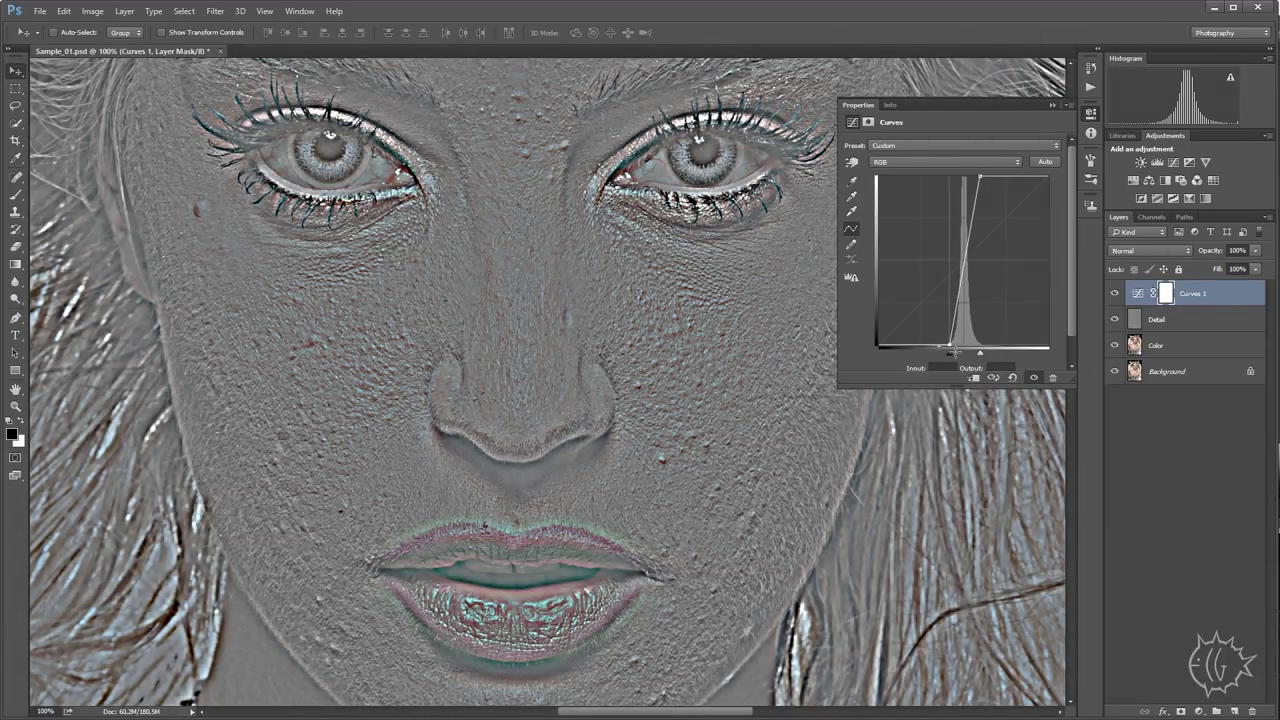
left_click_drag(987, 182, 978, 179)
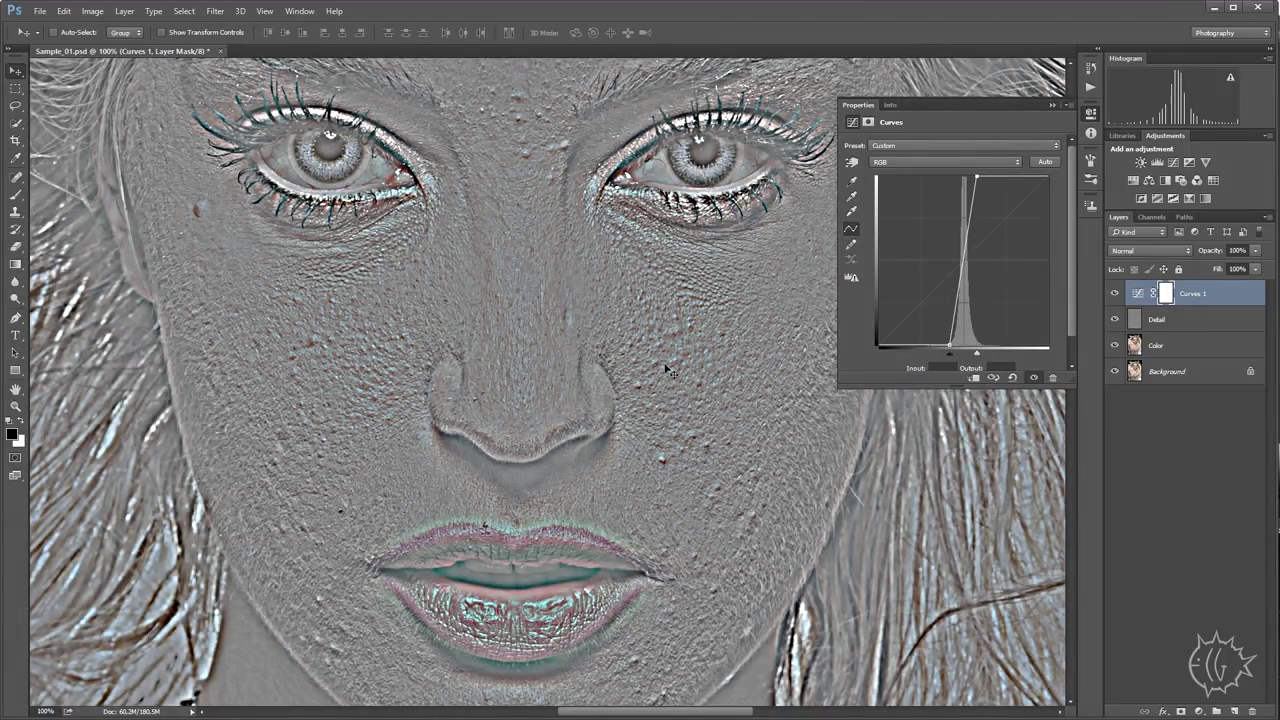
left_click_drag(955, 351, 957, 351)
left_click(1091, 113)
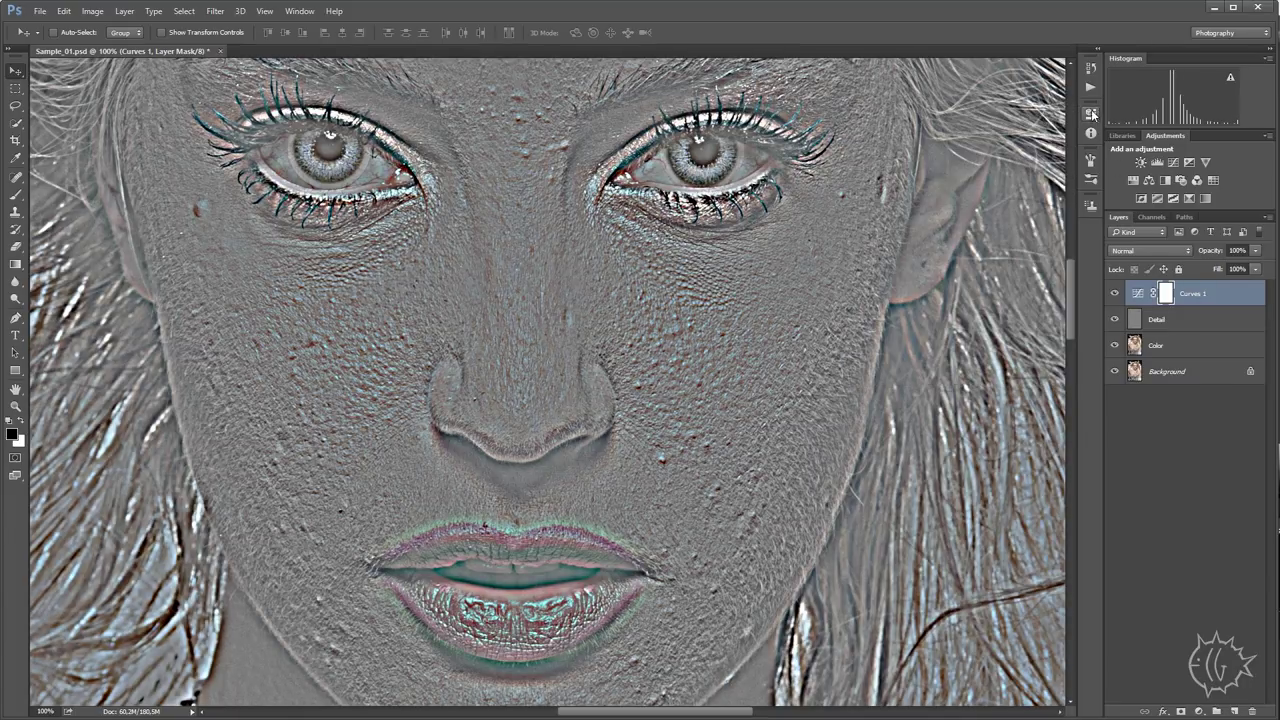
left_click(1176, 326)
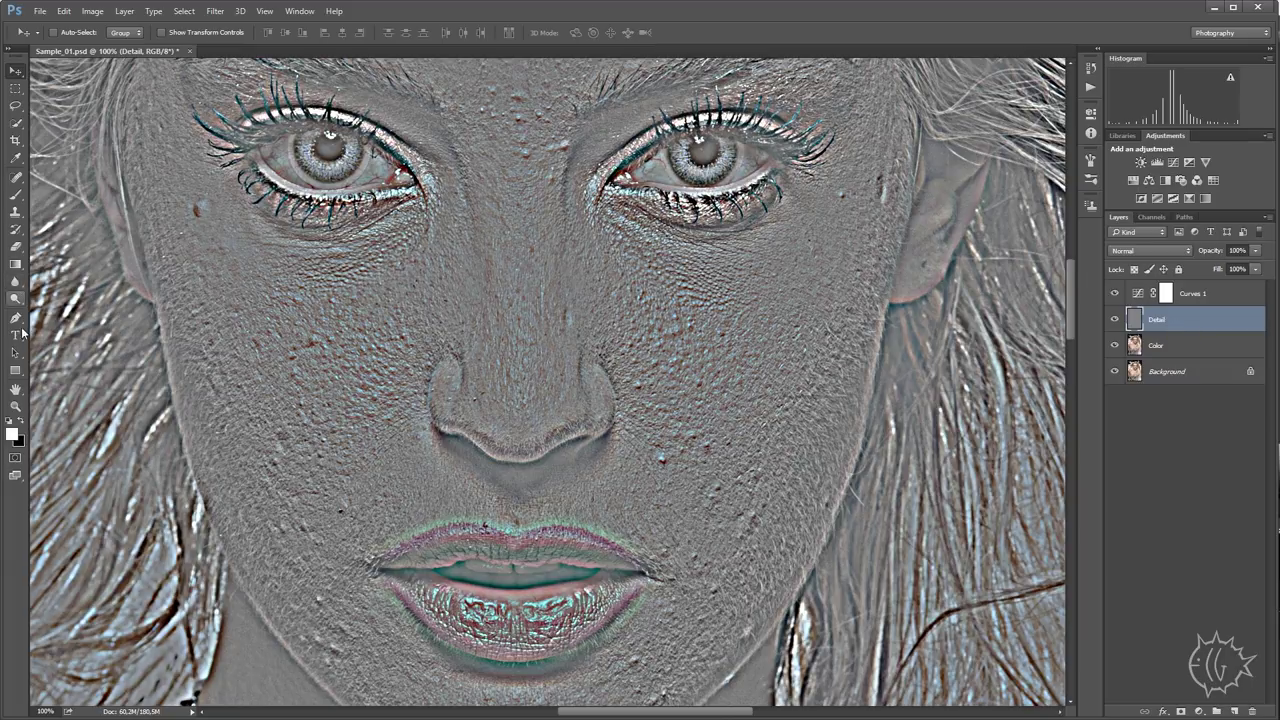
- Choose the Clone Stamp tool with Sample set to Current Layer
left_click(17, 213)
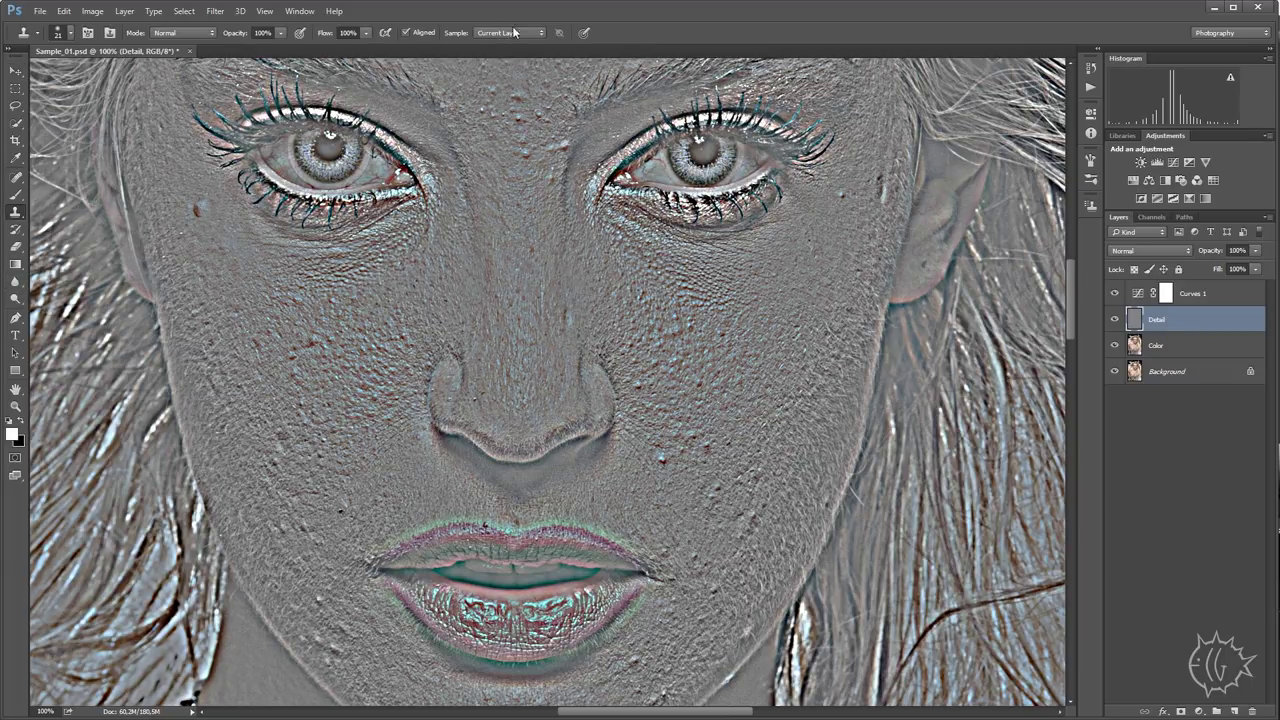
left_click(491, 35)
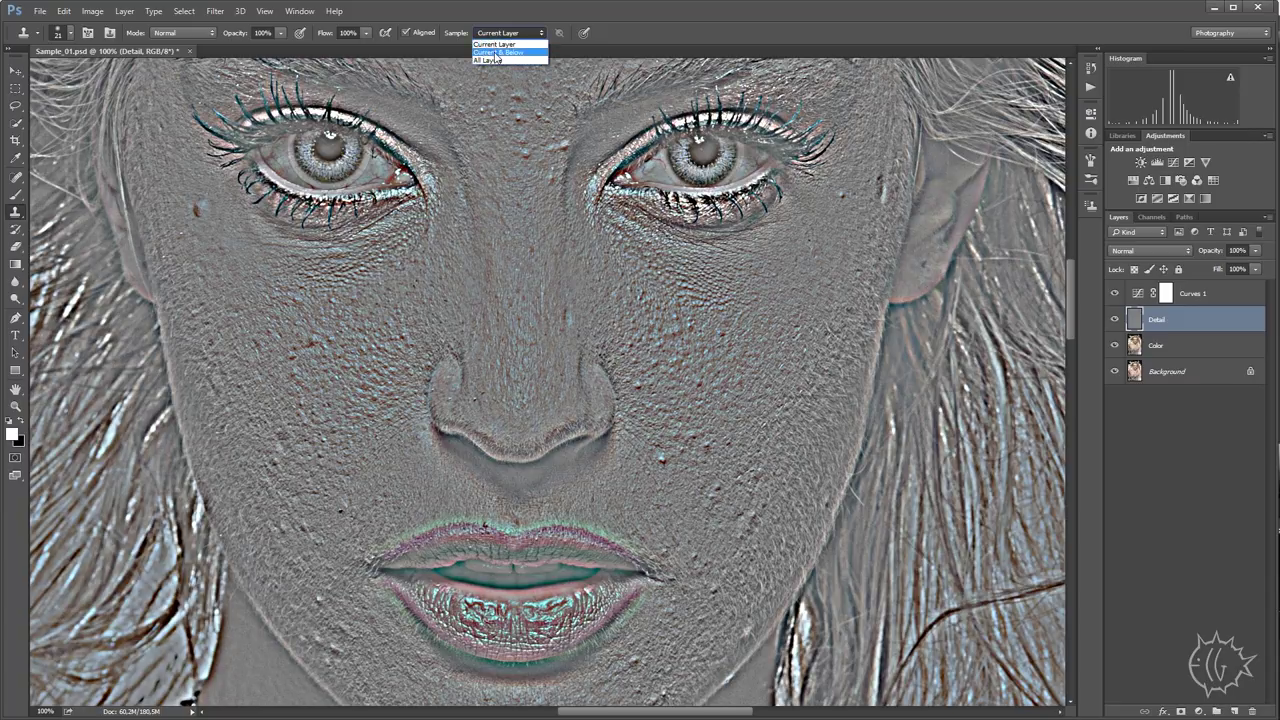
left_click(490, 44)
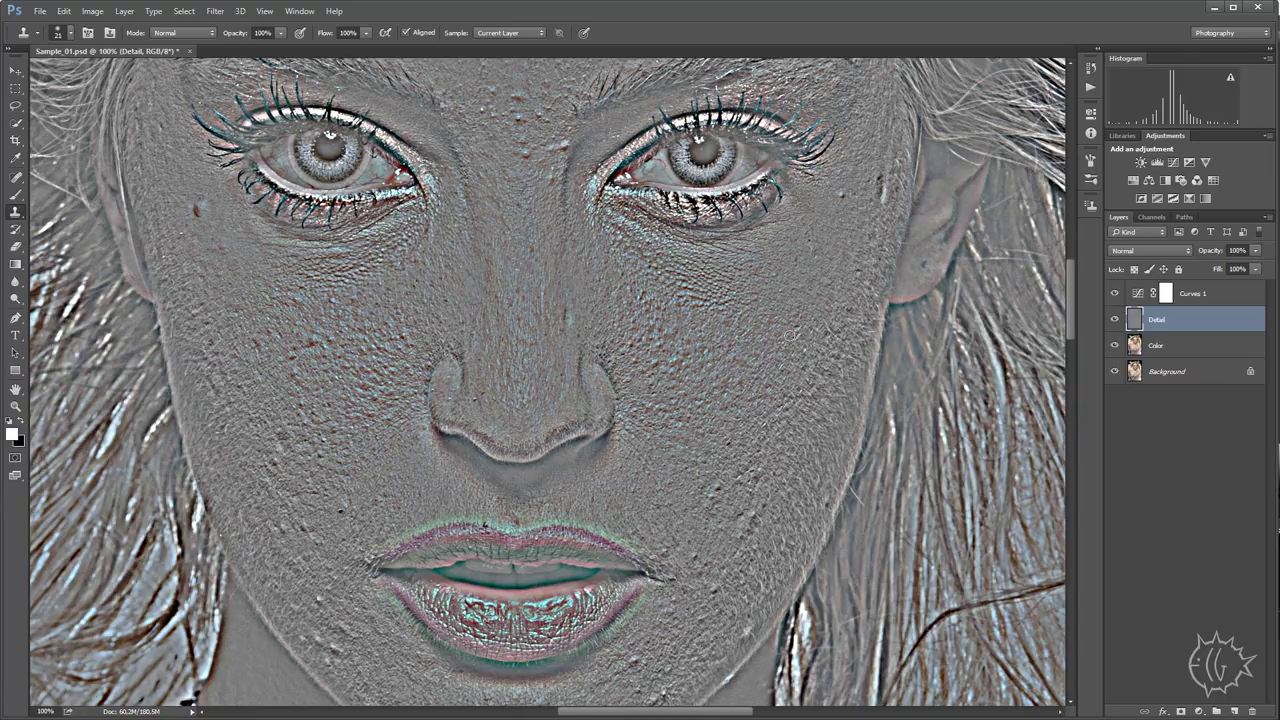
- Set the Clone Stamp brush to size 8 and opacity 90%
left_click_drag(790, 335, 774, 346)
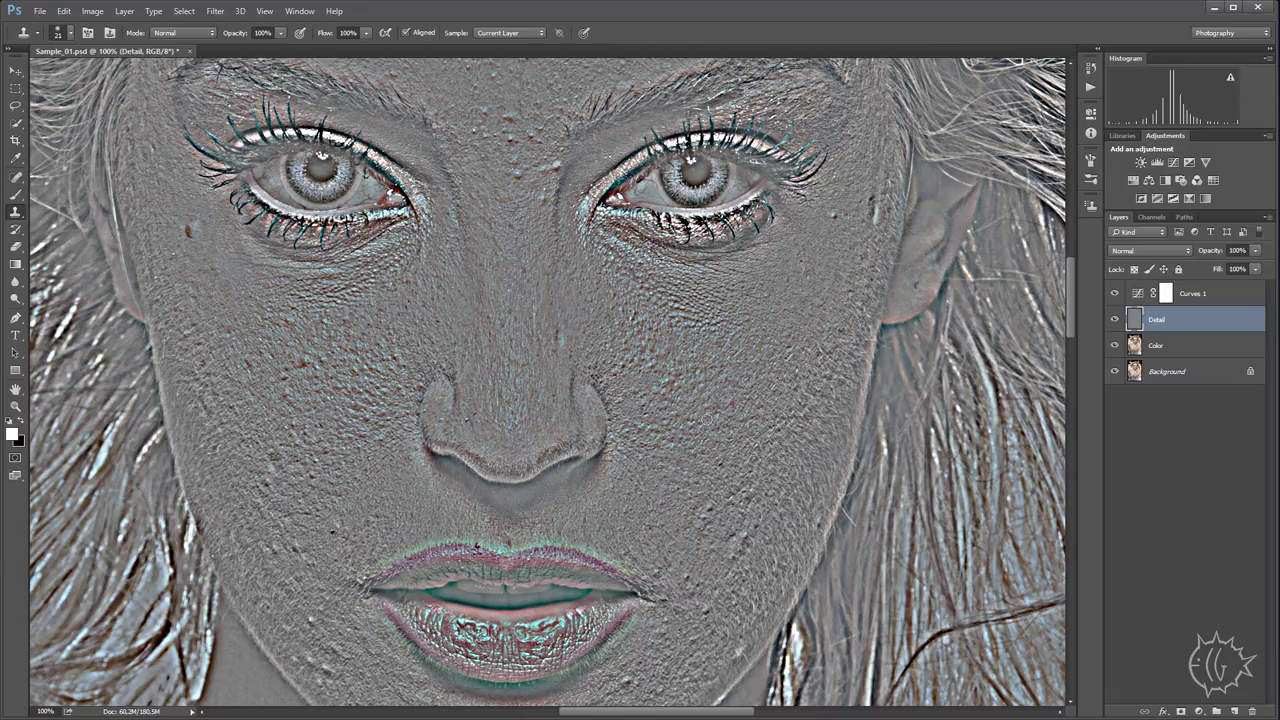
scroll(701, 423, "up", 1)
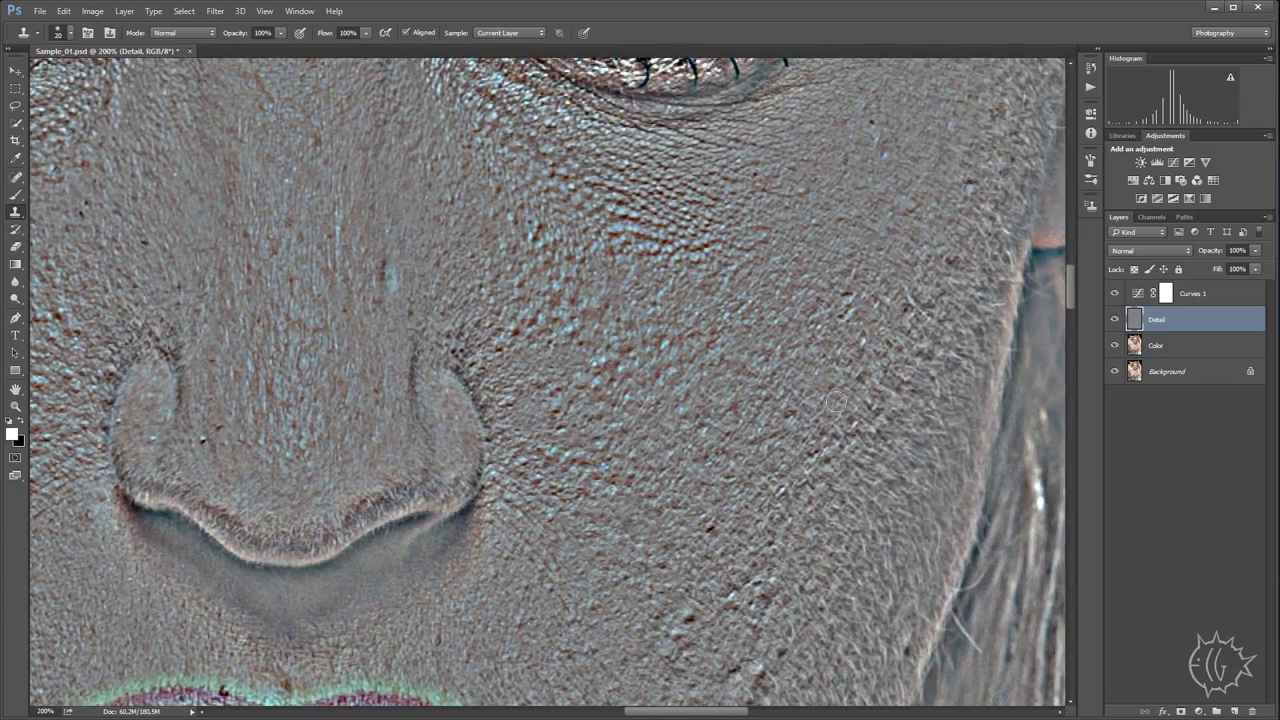
right_click(836, 401)
left_click_drag(650, 249, 615, 249)
key("Return")
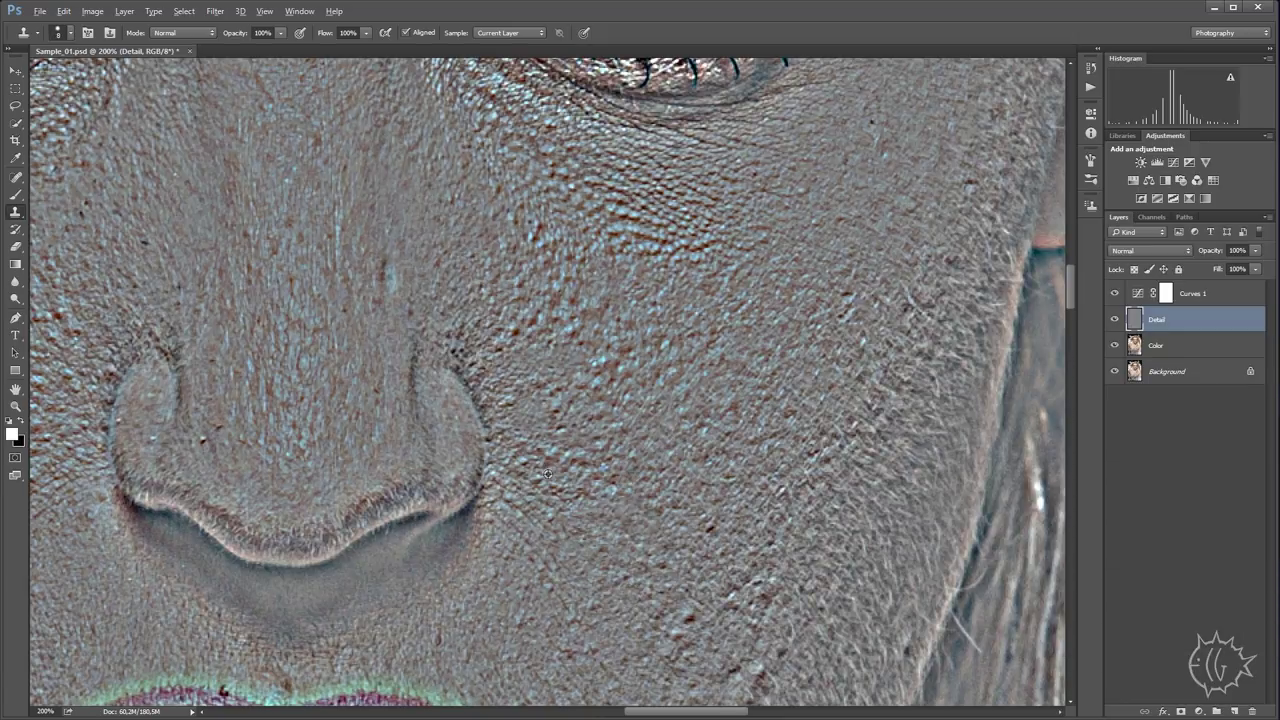
key("7")
scroll(547, 480, "down", 2)
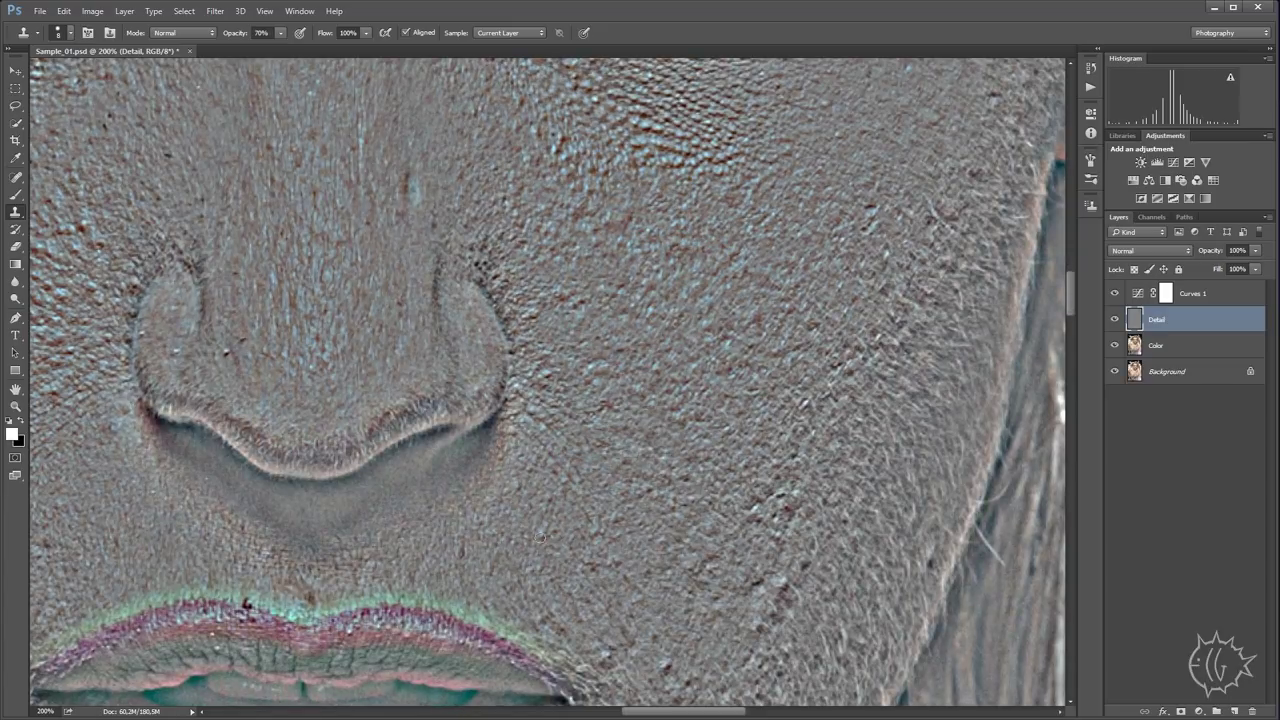
scroll(550, 500, "down", 2)
scroll(620, 445, "down", 1)
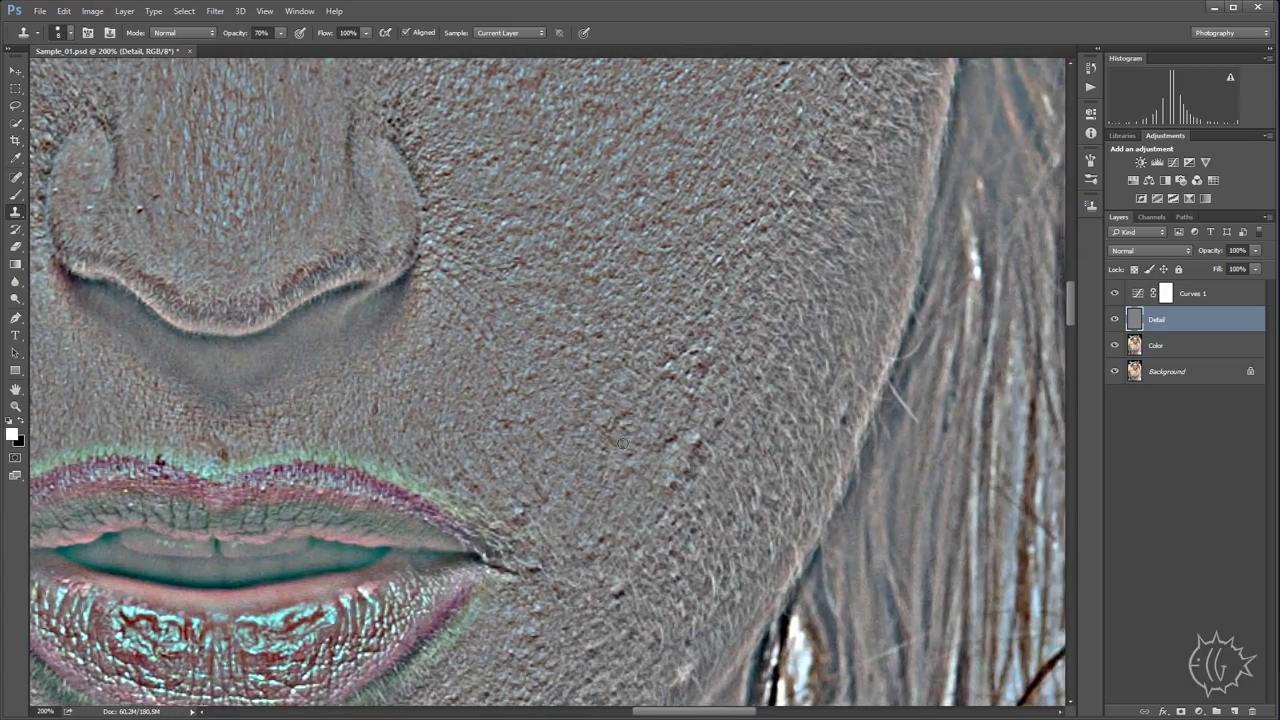
key("9")
- Pan across the cheek, eyes, nose and lips to look for specks
scroll(631, 490, "up", 1)
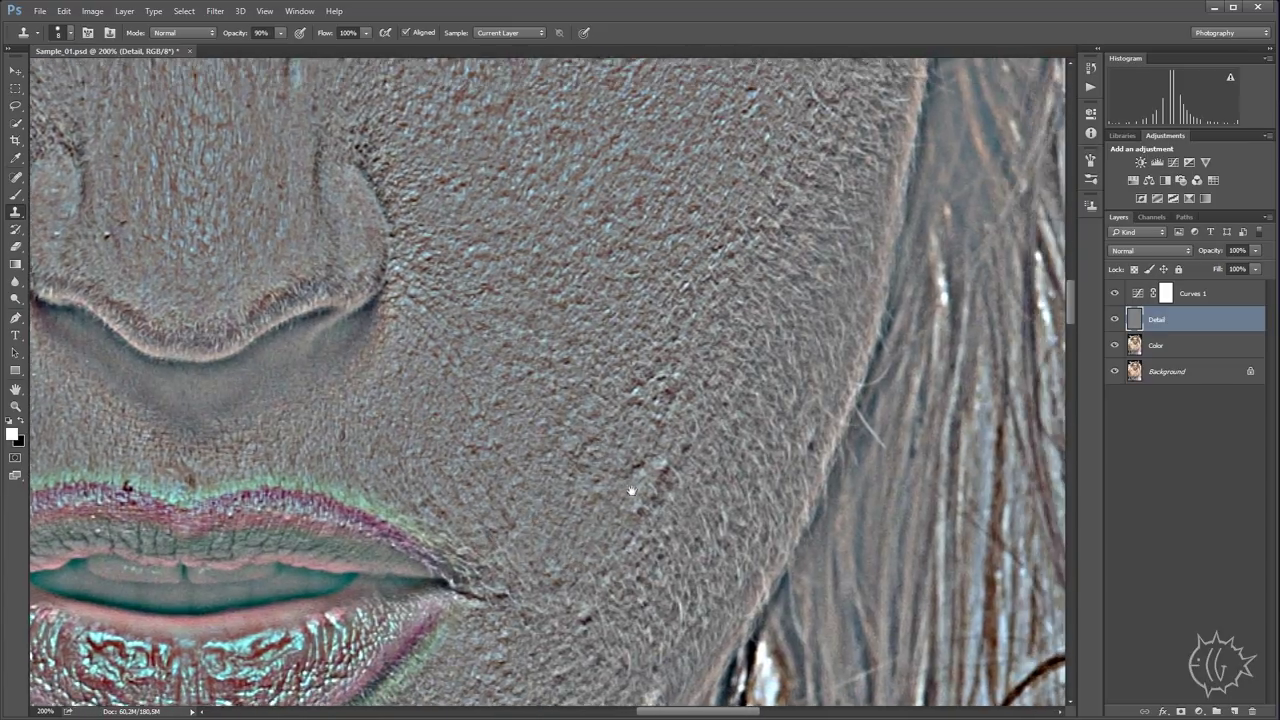
scroll(652, 440, "right", 1)
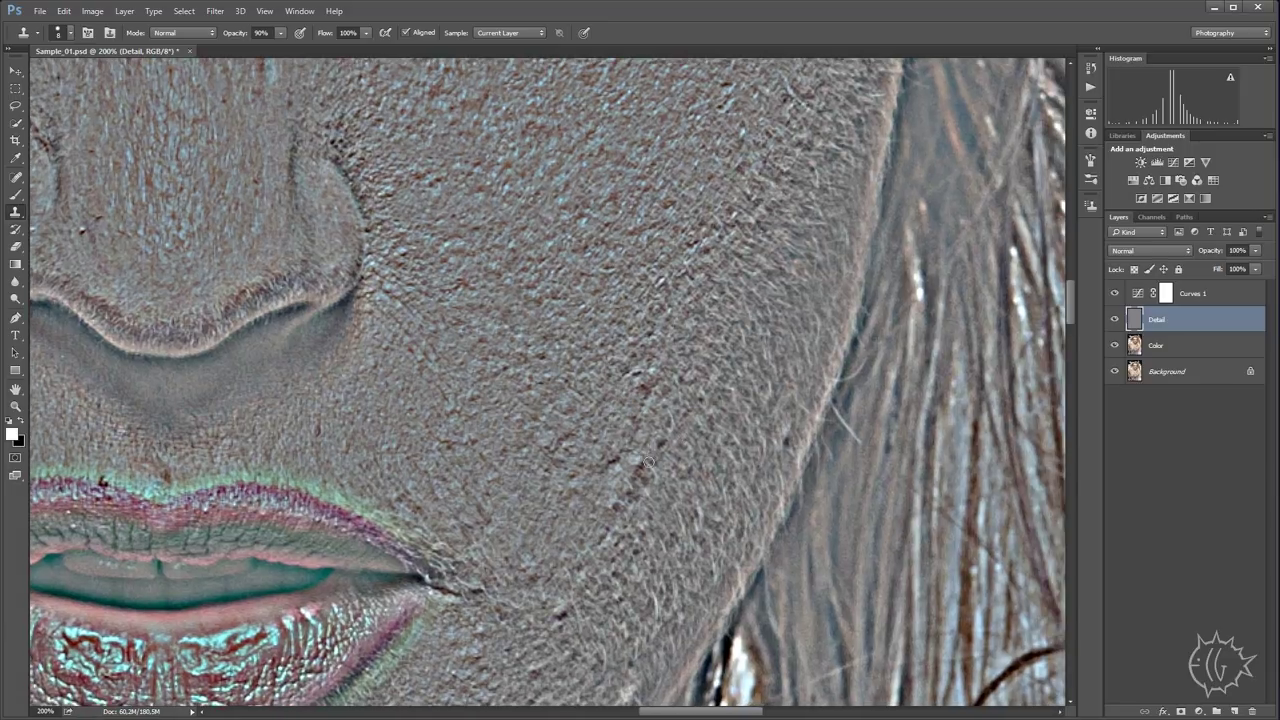
scroll(645, 465, "up", 1)
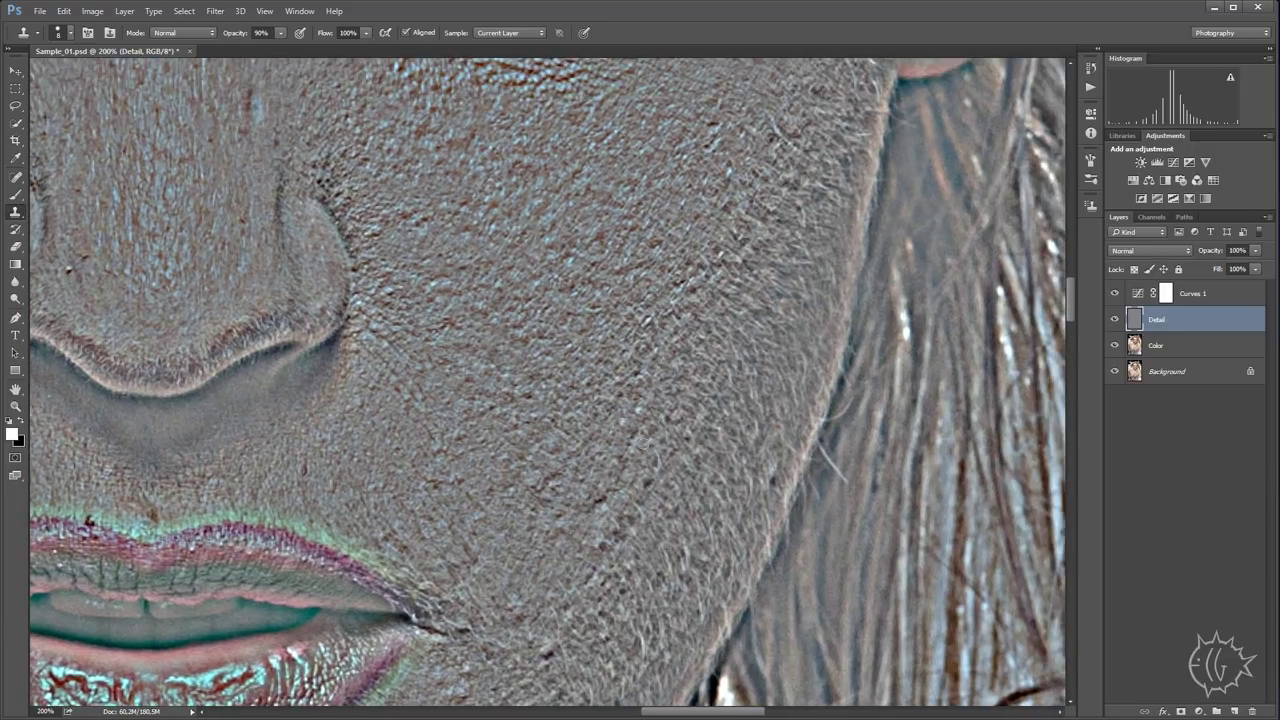
scroll(610, 490, "down", 1)
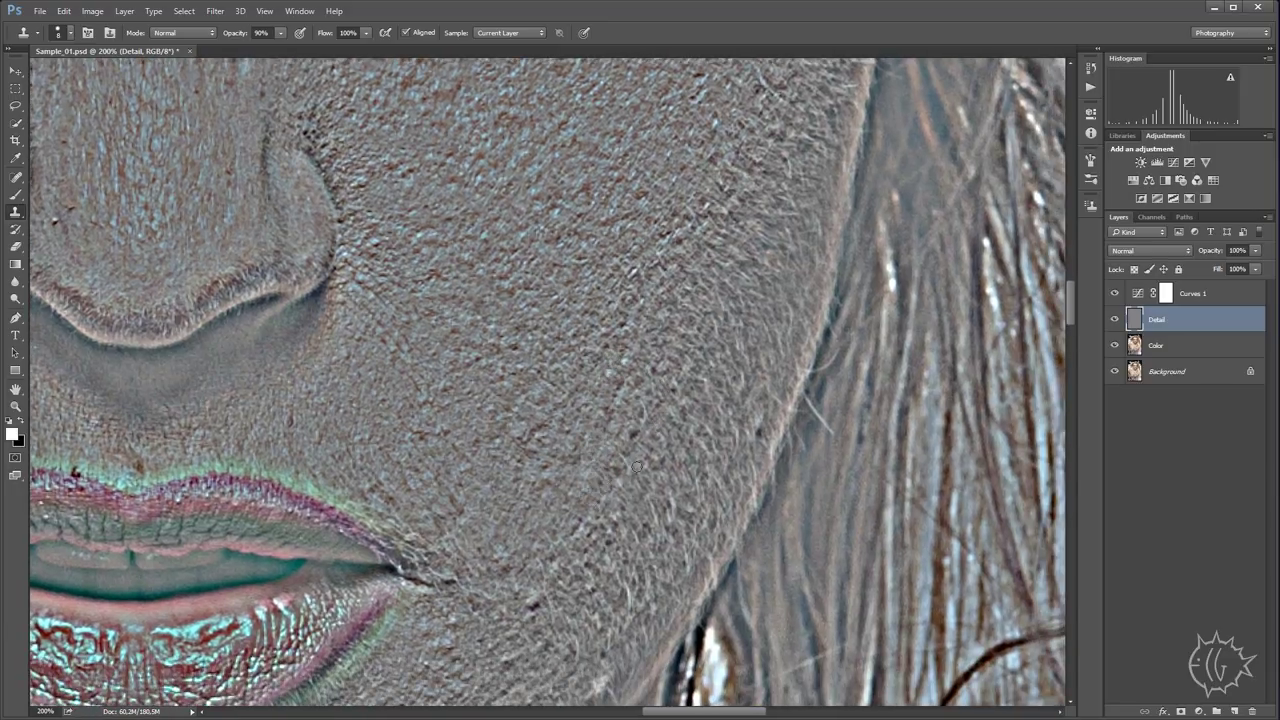
scroll(645, 425, "up", 1)
scroll(605, 485, "up", 2)
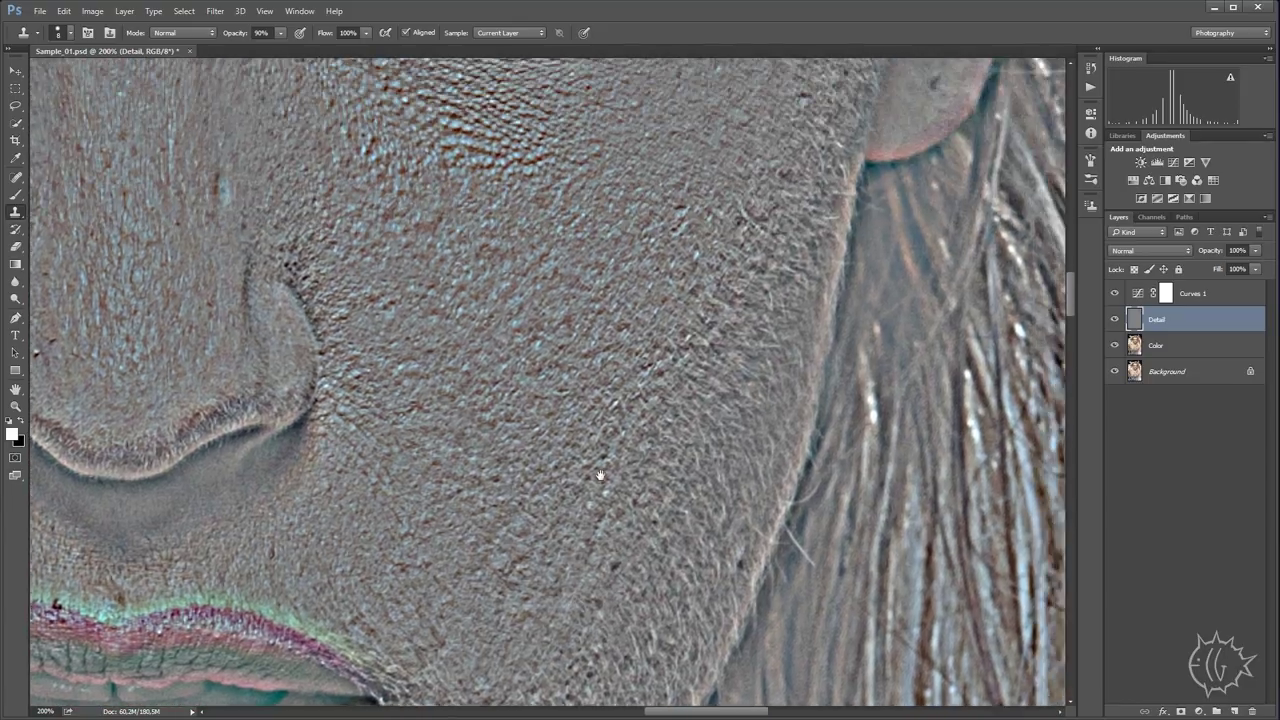
scroll(600, 475, "up", 1)
scroll(622, 440, "up", 2)
scroll(628, 400, "up", 2)
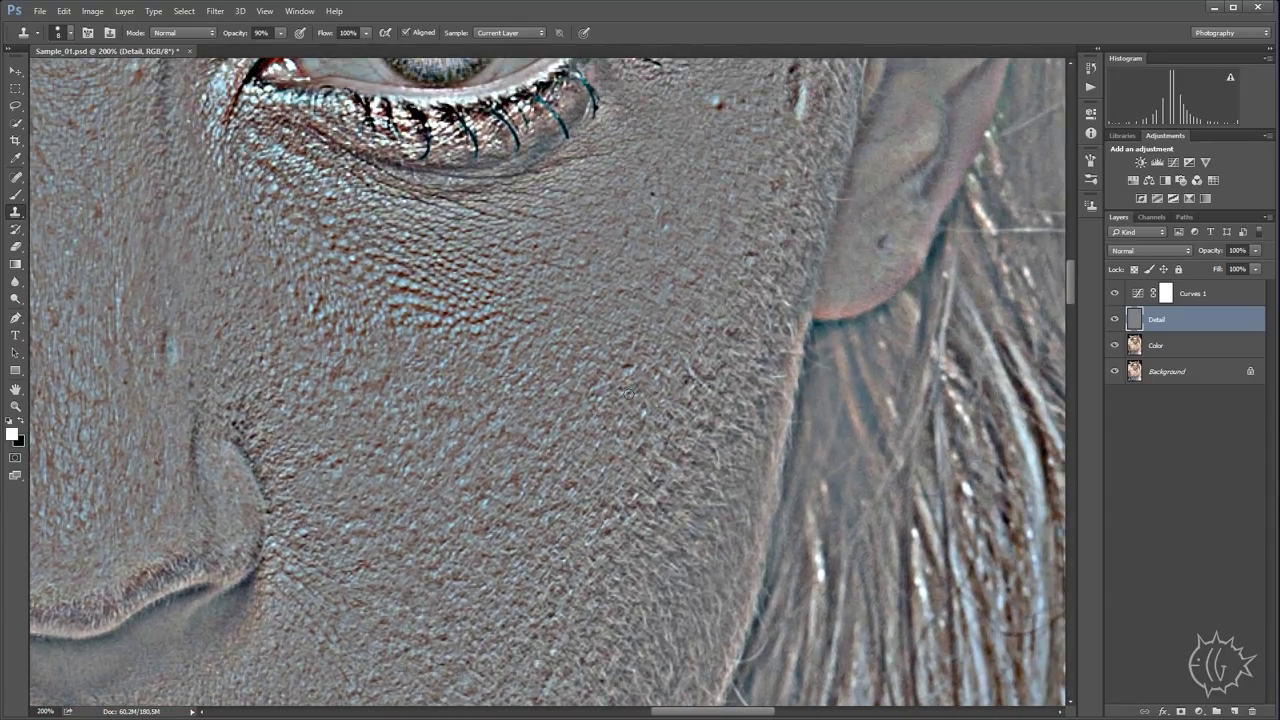
left_click_drag(630, 395, 692, 424)
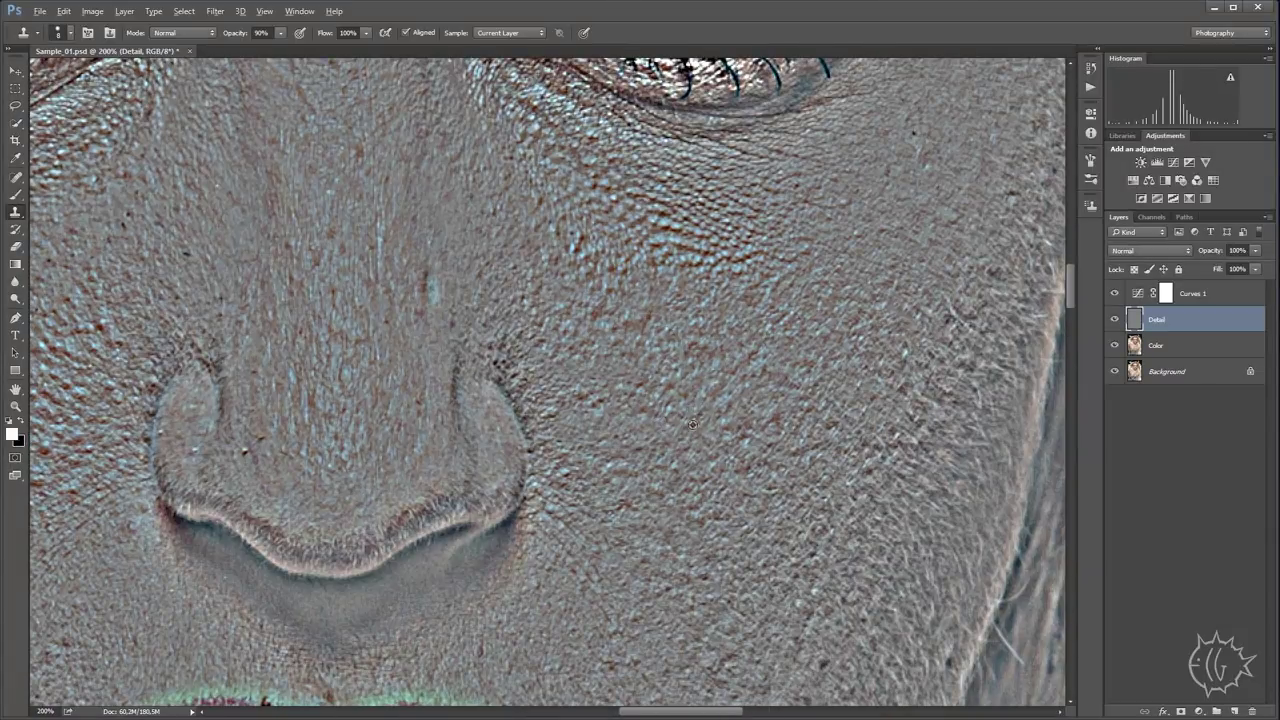
scroll(715, 390, "down", 1)
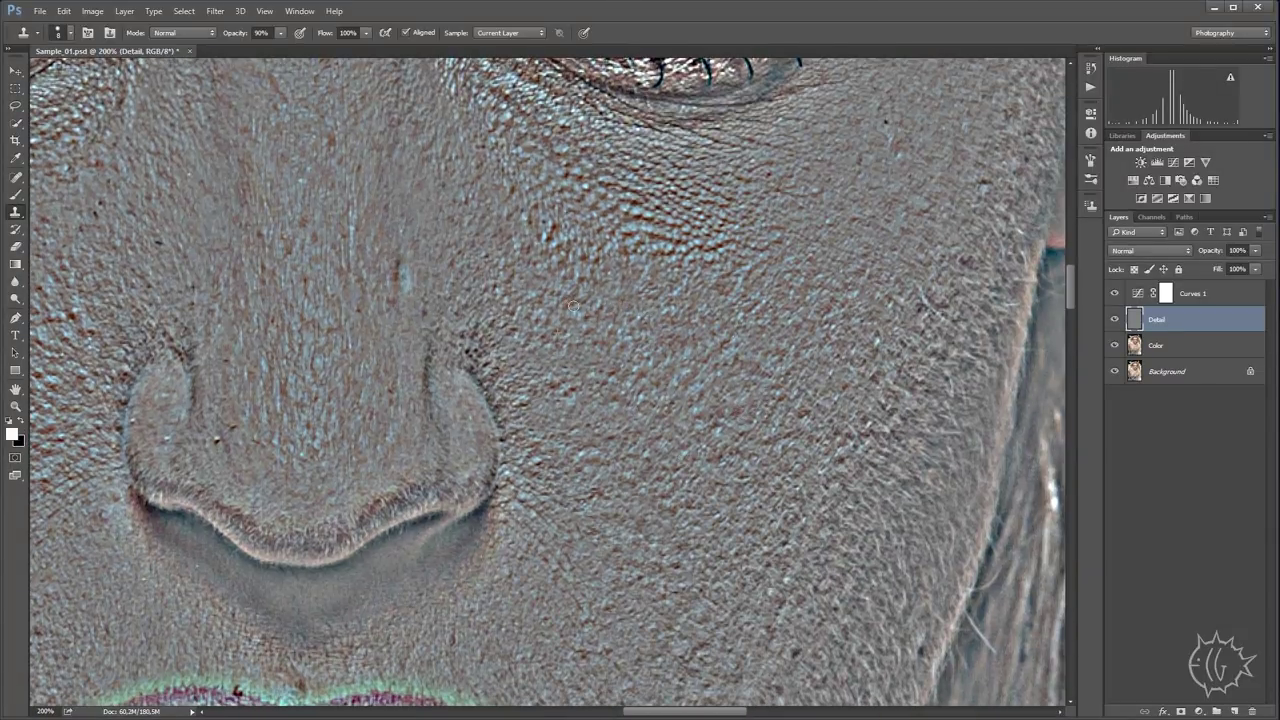
left_click_drag(577, 306, 545, 330)
left_click_drag(579, 386, 570, 463)
mouse_move(891, 291)
left_mouse_down()
mouse_move(737, 277)
mouse_move(709, 420)
left_mouse_up()
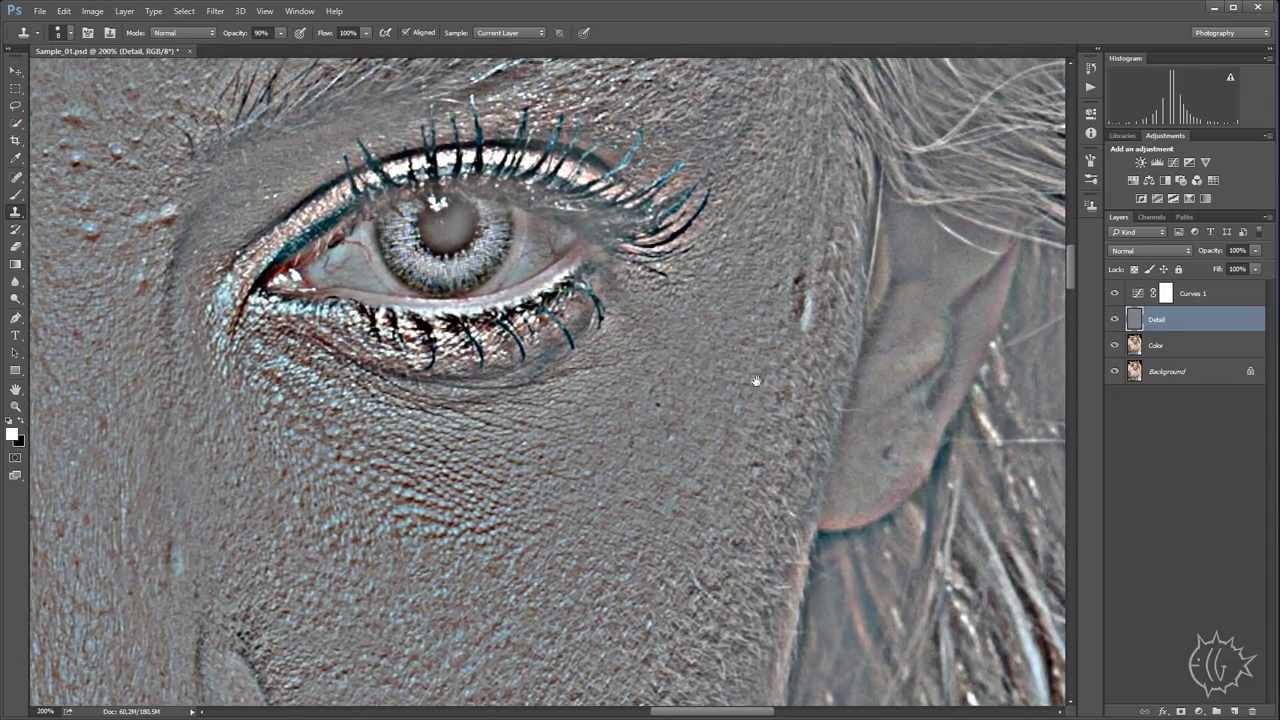
left_click_drag(778, 323, 693, 383)
mouse_move(719, 489)
left_mouse_down()
mouse_move(608, 315)
mouse_move(580, 313)
left_mouse_up()
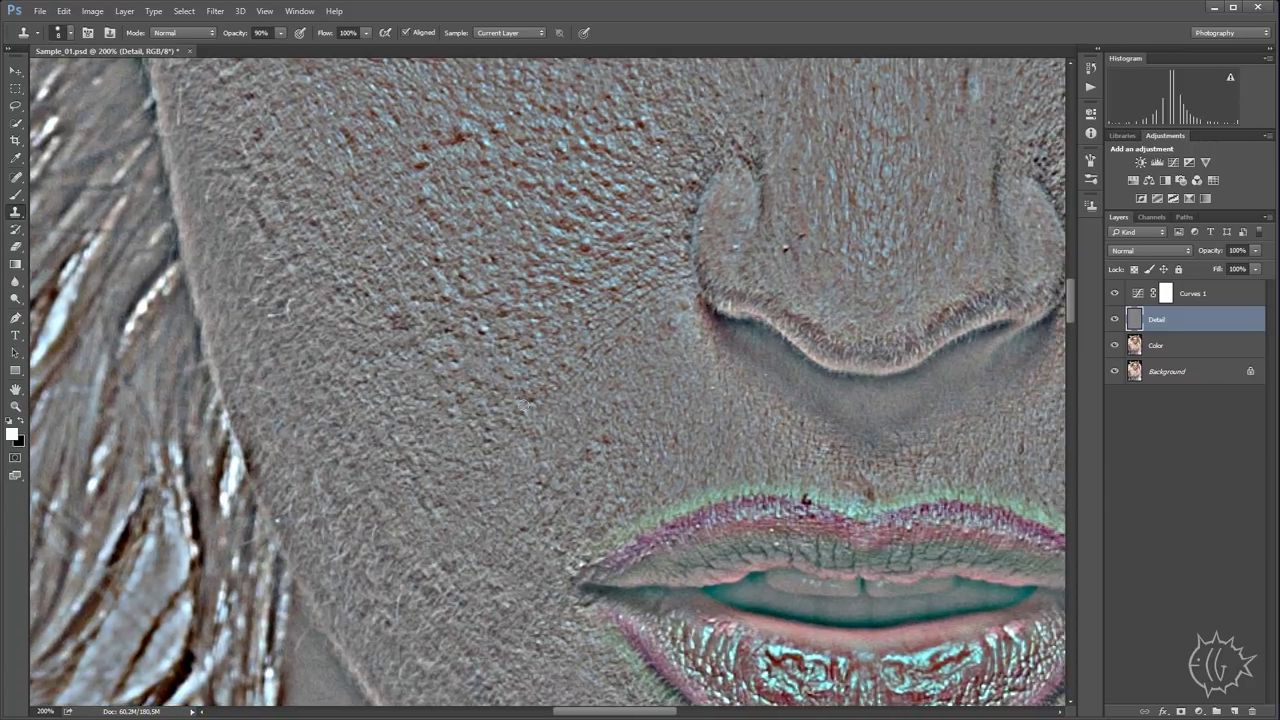
left_click_drag(526, 400, 510, 470)
left_click_drag(397, 413, 207, 623)
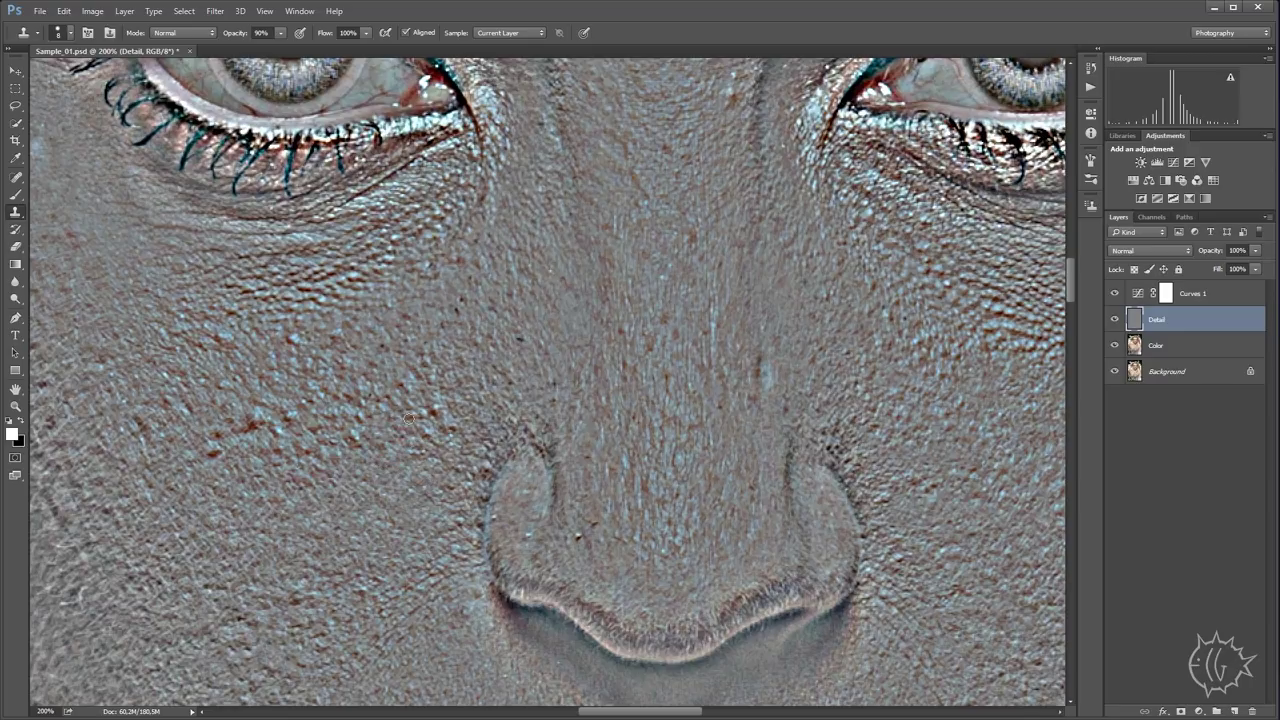
- Move up to the forehead and clone away a dark speck near the hairline
left_click_drag(355, 467, 505, 412)
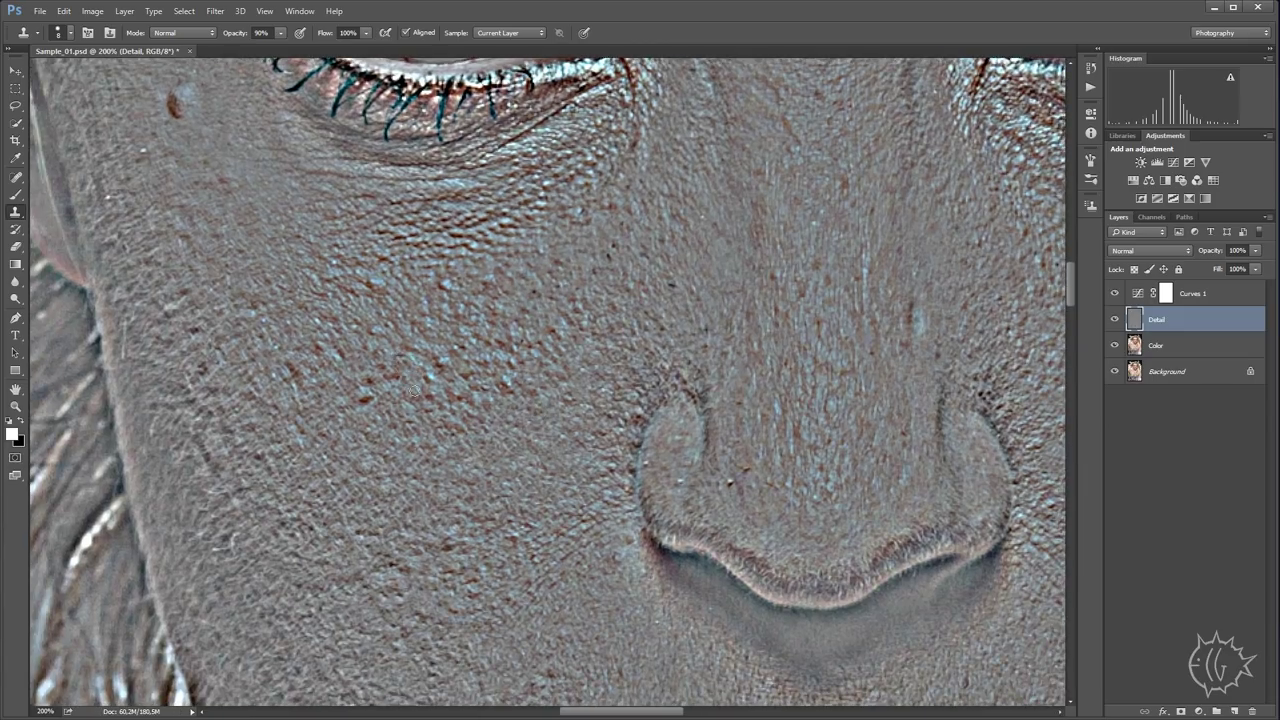
left_click_drag(450, 360, 450, 541)
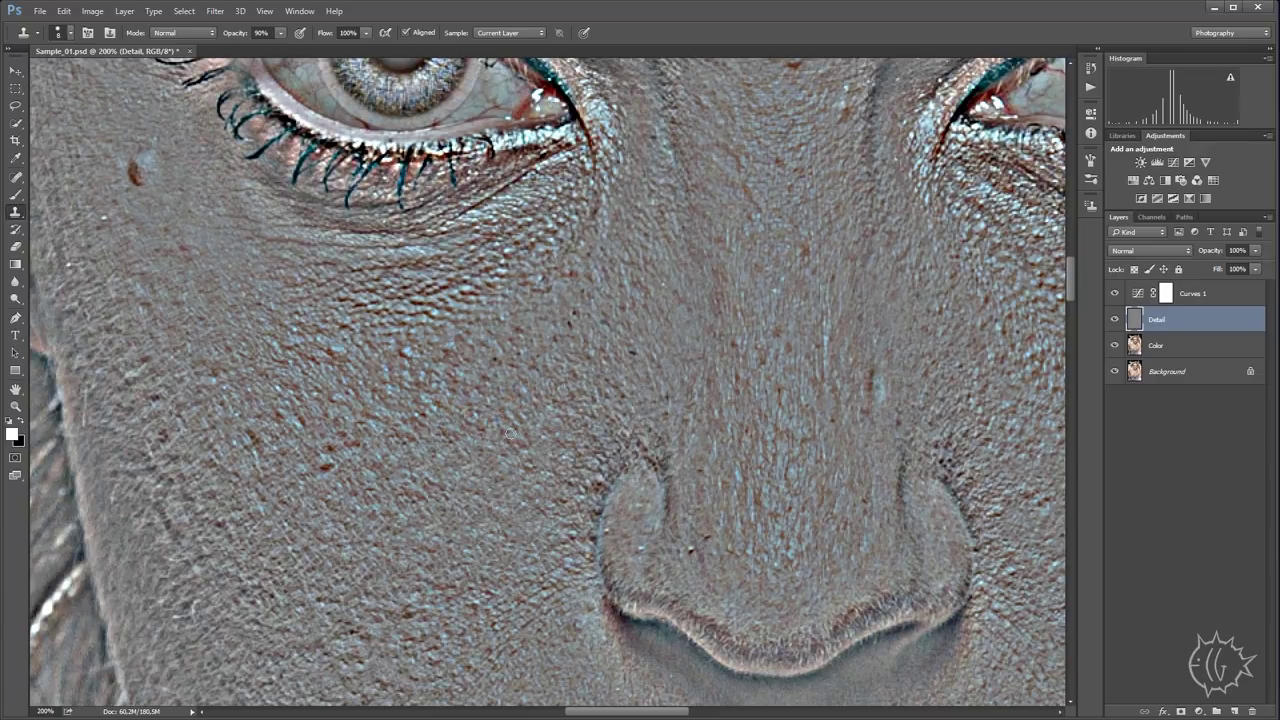
left_click_drag(525, 408, 549, 326)
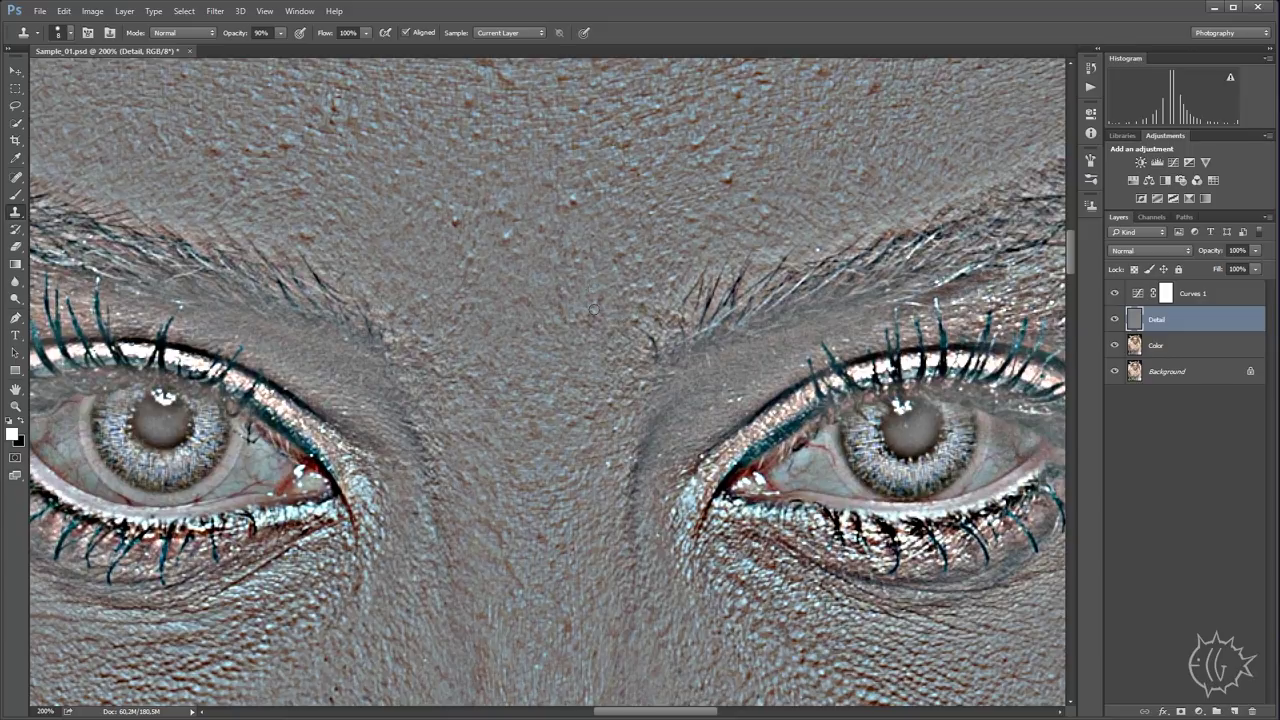
mouse_move(666, 294)
left_mouse_down()
mouse_move(694, 250)
mouse_move(700, 545)
left_mouse_up()
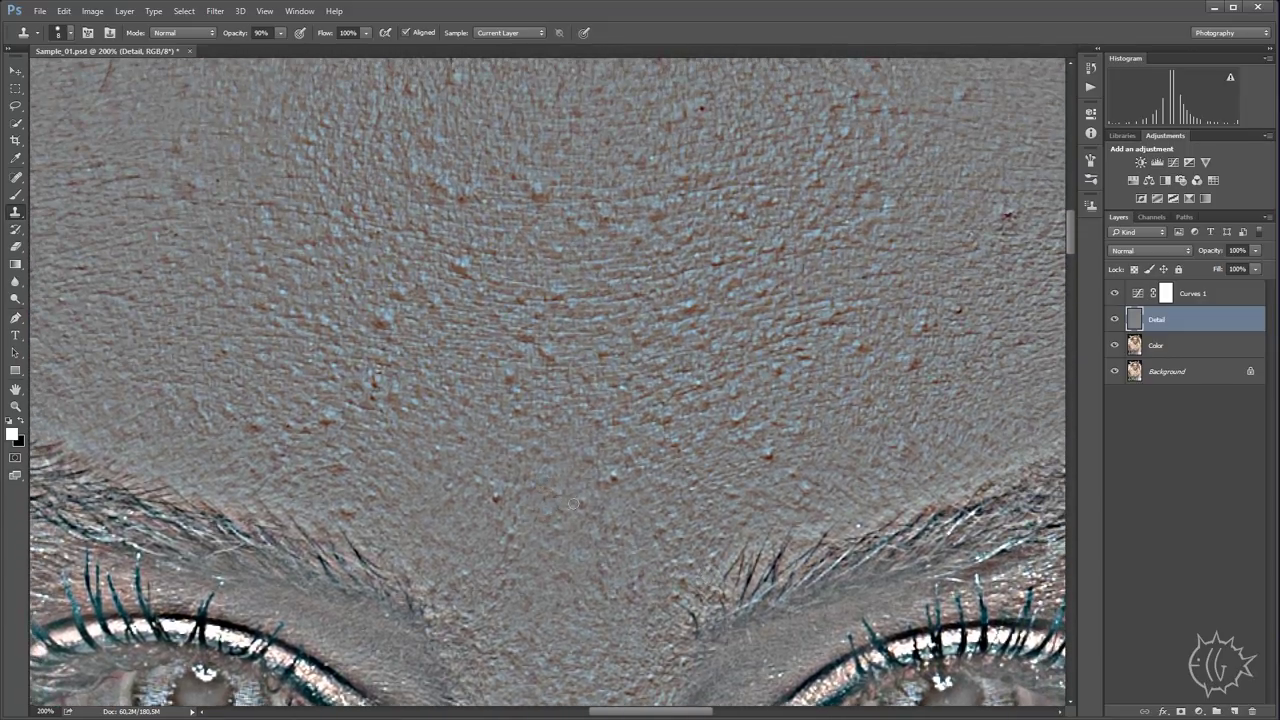
left_click_drag(600, 490, 520, 520)
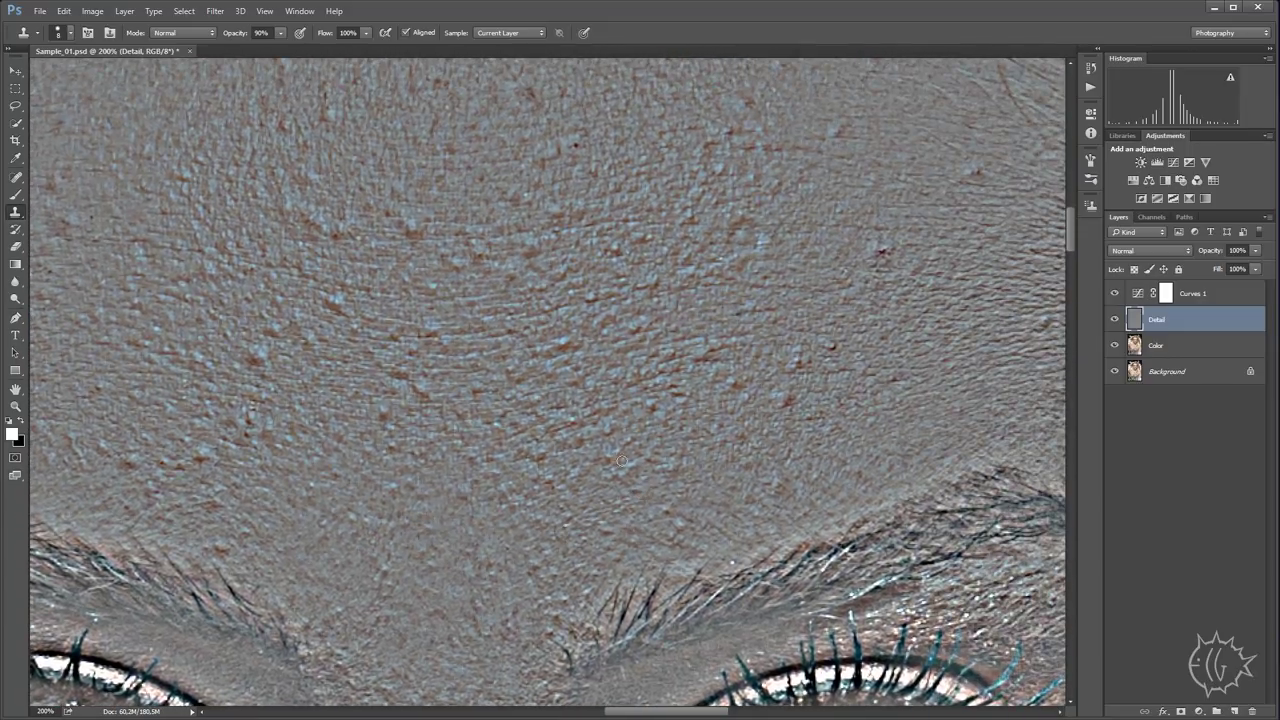
left_click_drag(643, 471, 847, 594)
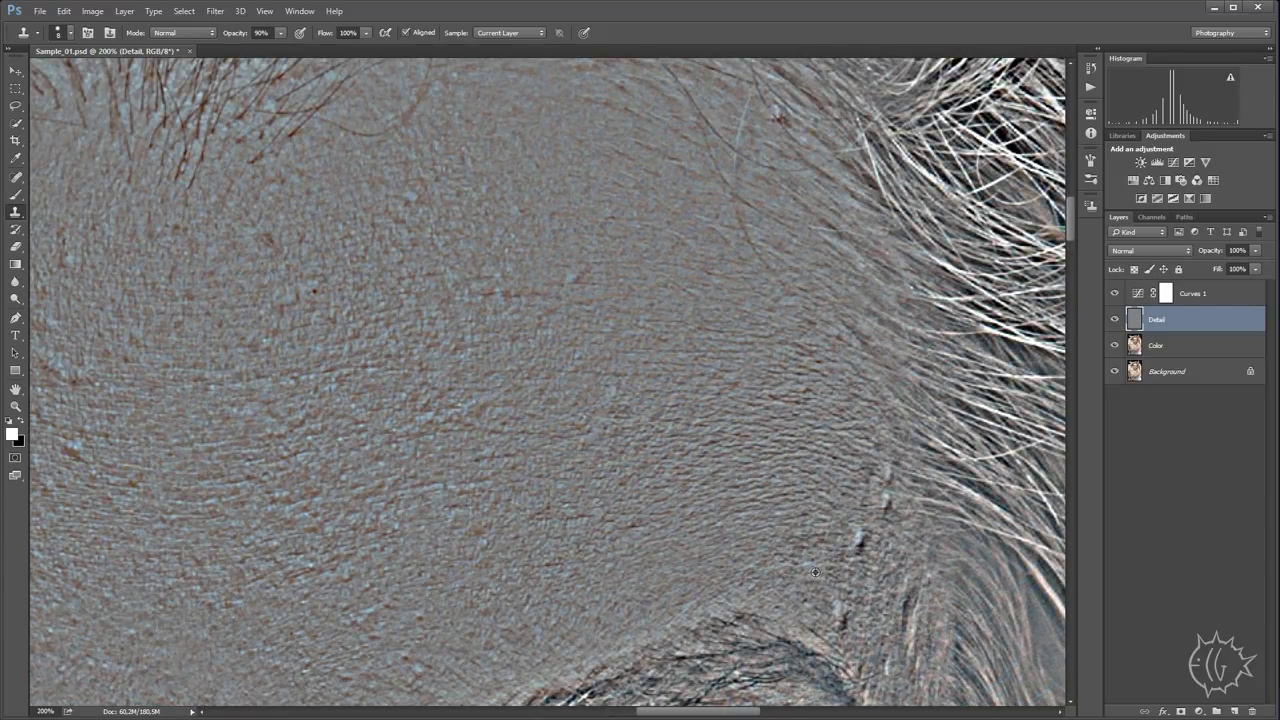
left_click_drag(855, 528, 860, 552)
scroll(885, 478, "down", 3)
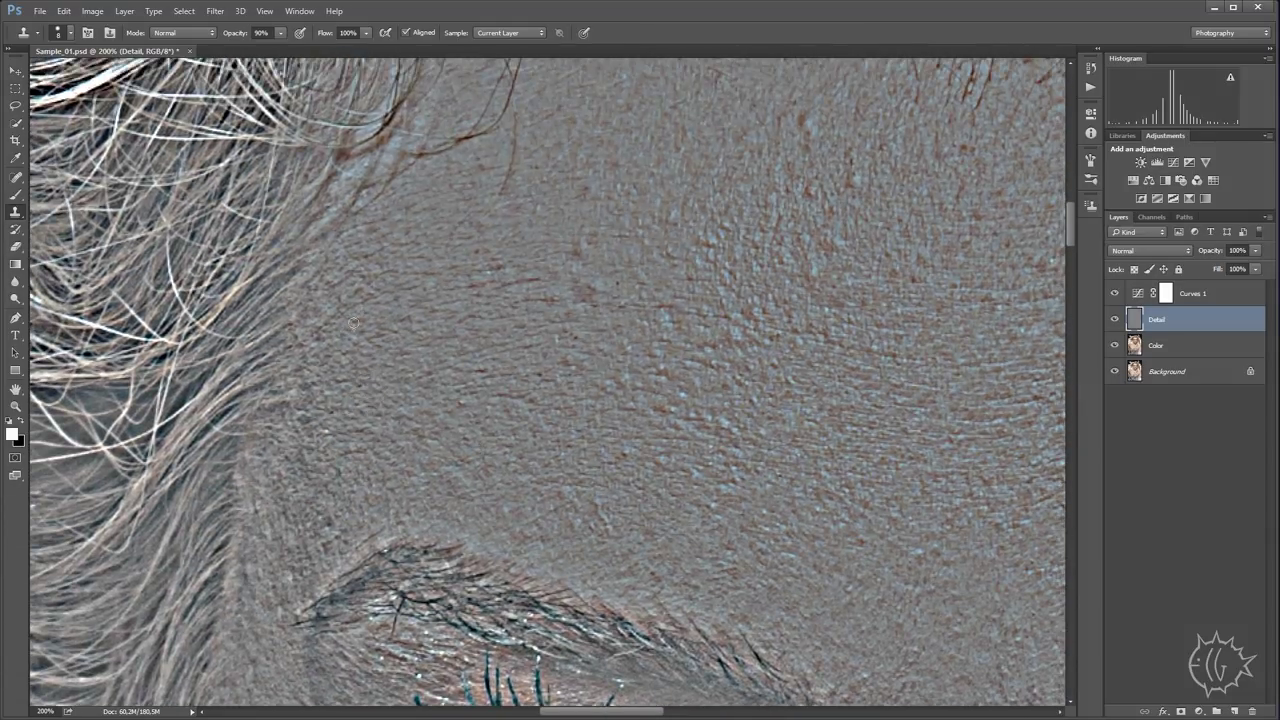
scroll(330, 440, "down", 1)
scroll(305, 475, "down", 1)
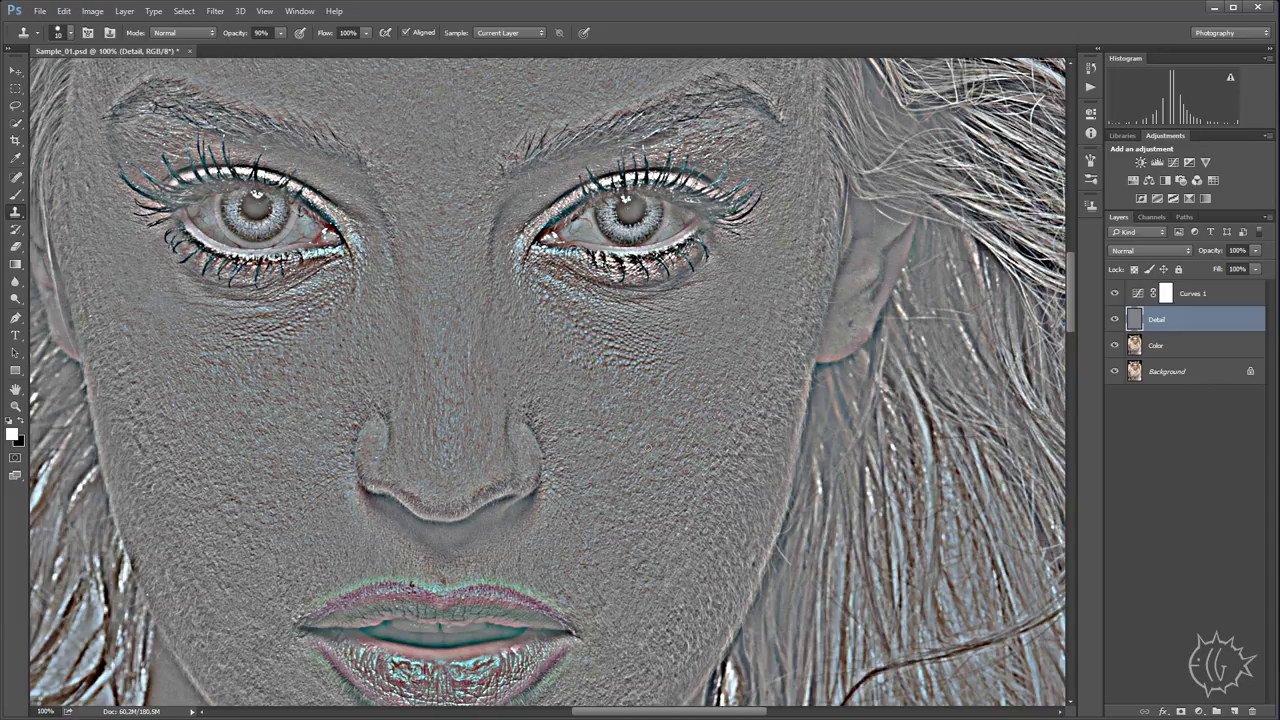
- Zoom to 50% and hide the Curves 1 adjustment layer
key("ctrl+minus")
key("ctrl+minus")
key("ctrl+minus")
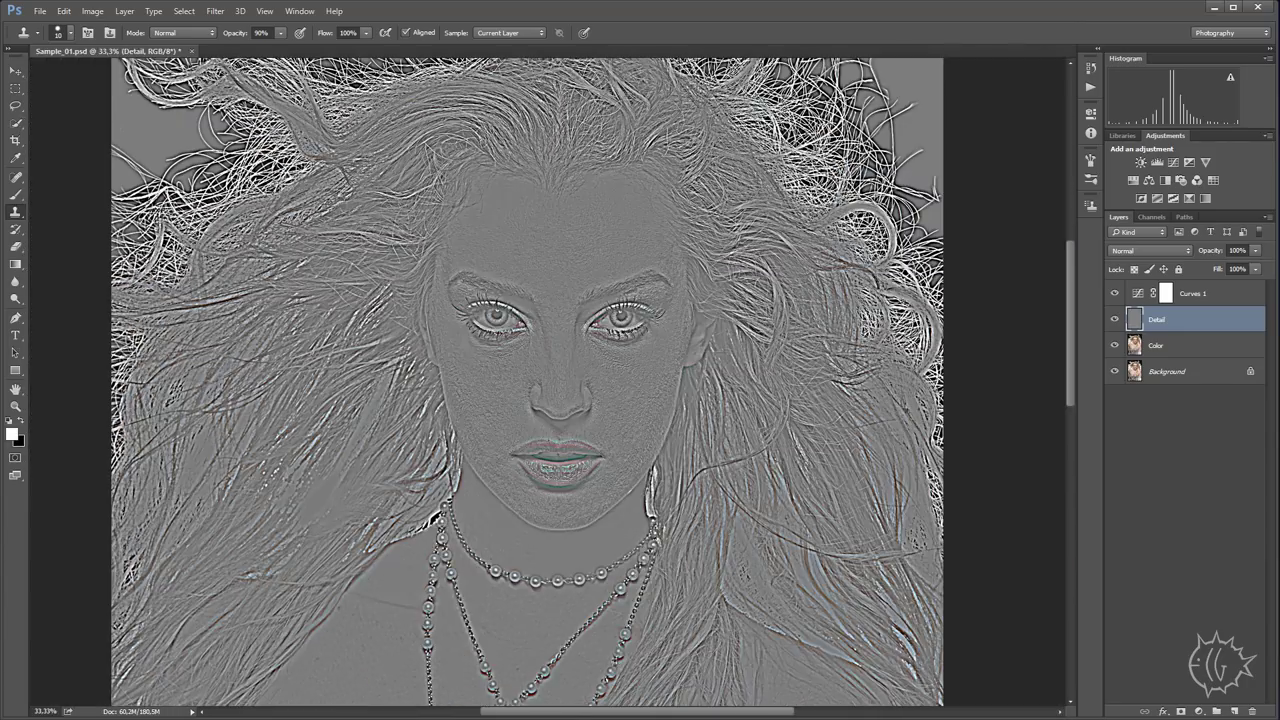
key("ctrl+minus")
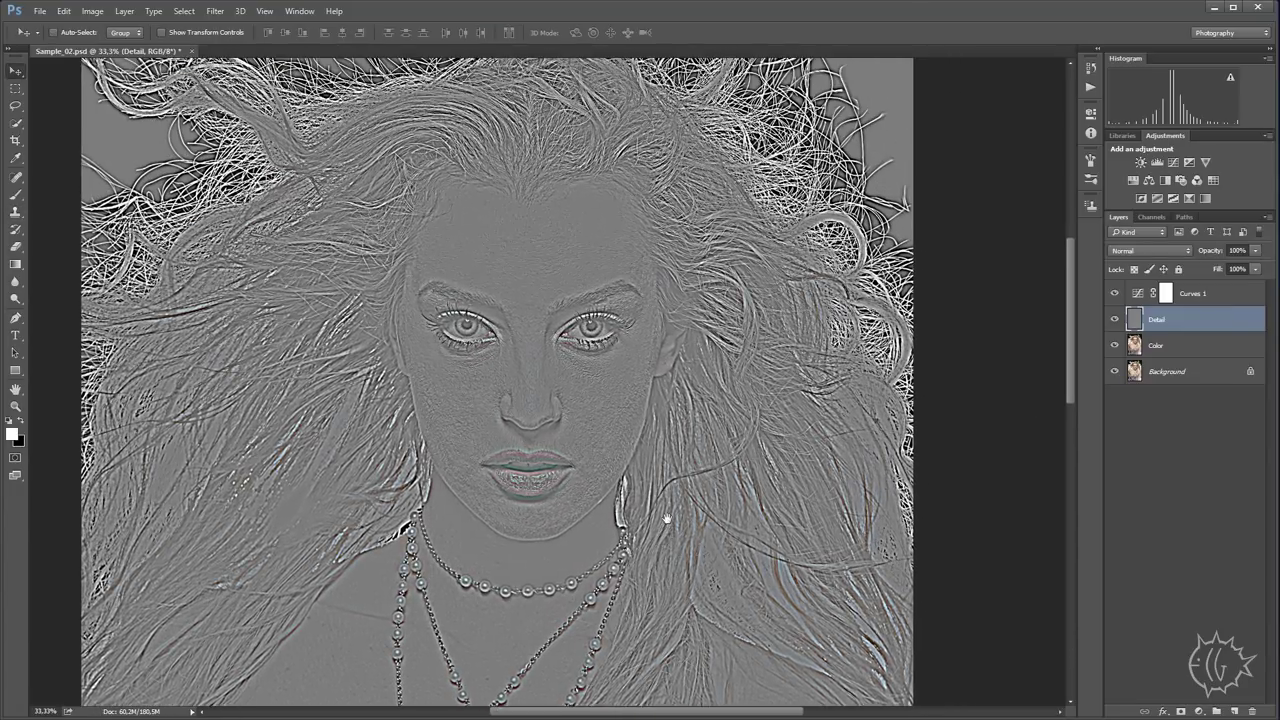
key("ctrl+plus")
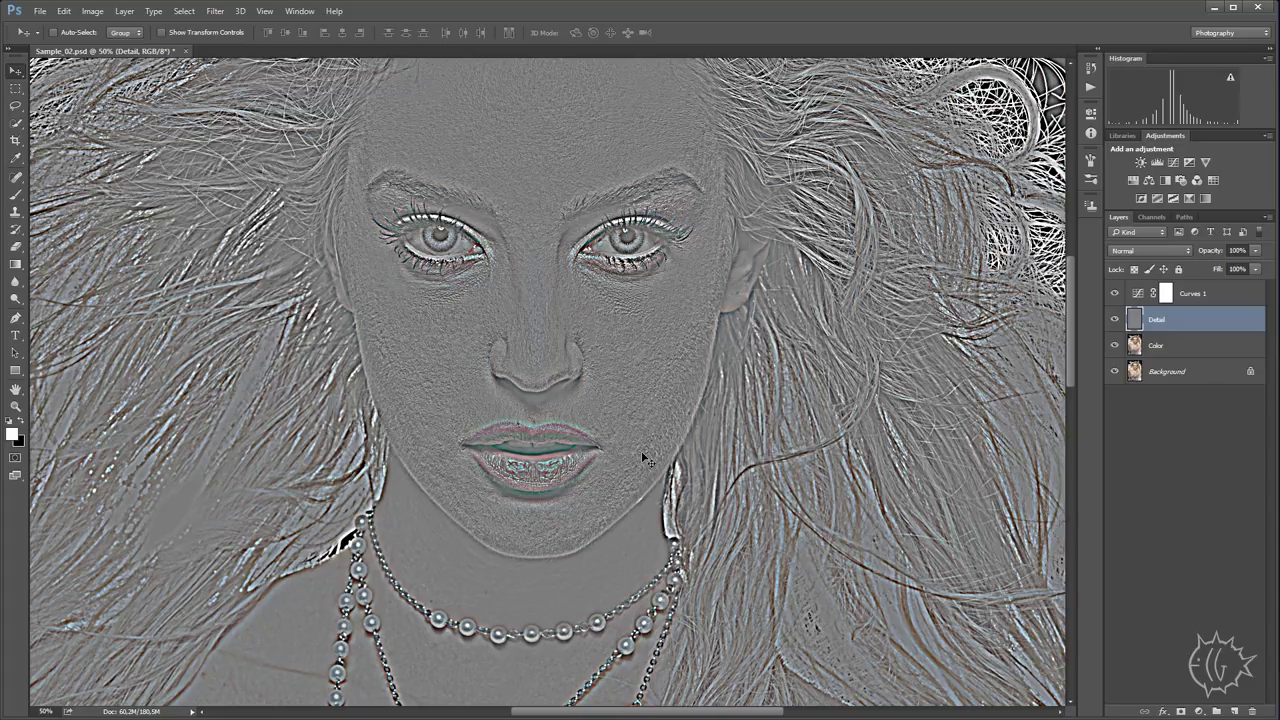
left_click(1193, 300)
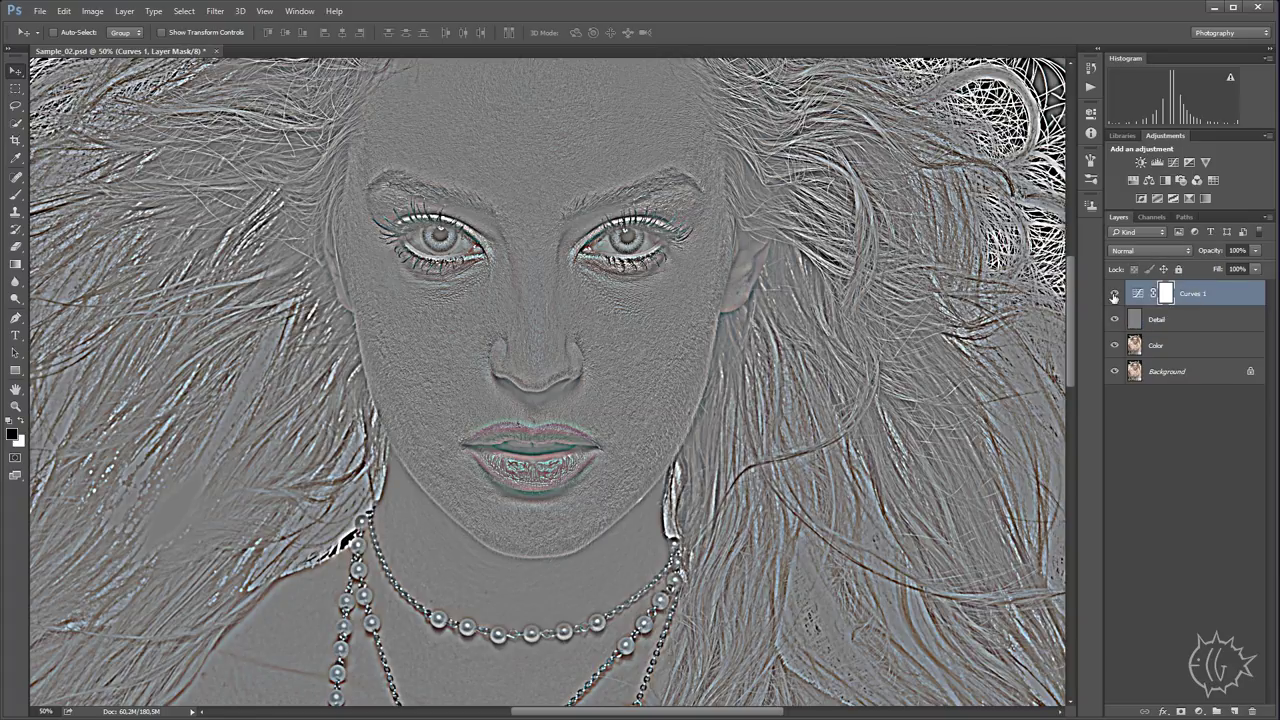
left_click(1114, 294)
- Blend the Detail layer as Linear Light again and make the Color layer active
left_click(1191, 328)
left_click(1140, 251)
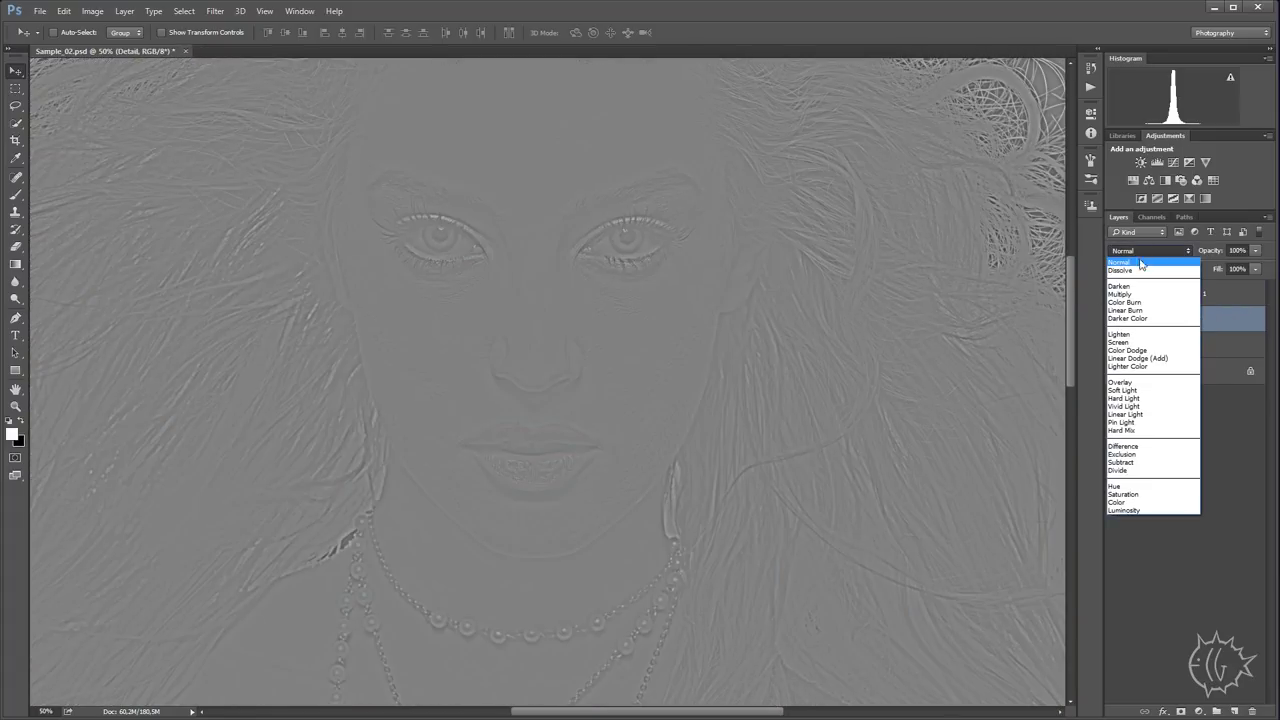
left_click(1128, 414)
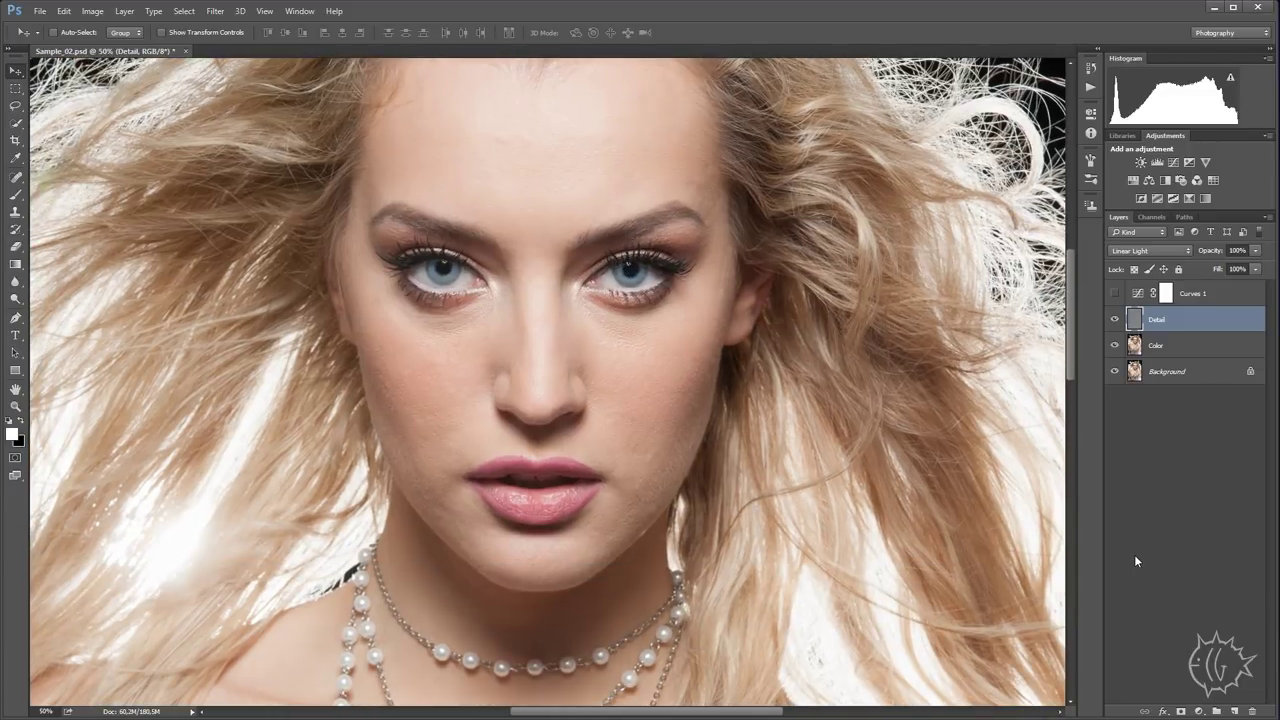
left_click(1193, 349)
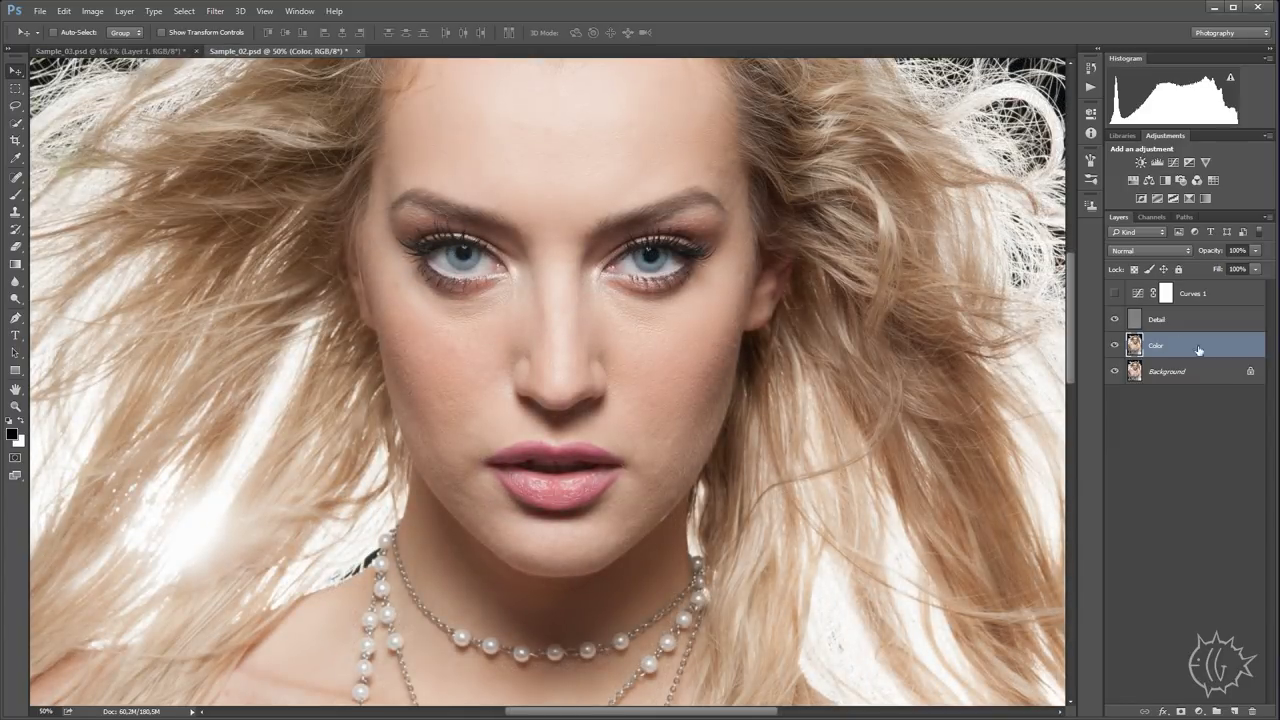
- Hide the Detail layer and view the lips and chin at 100%
left_click(1115, 319)
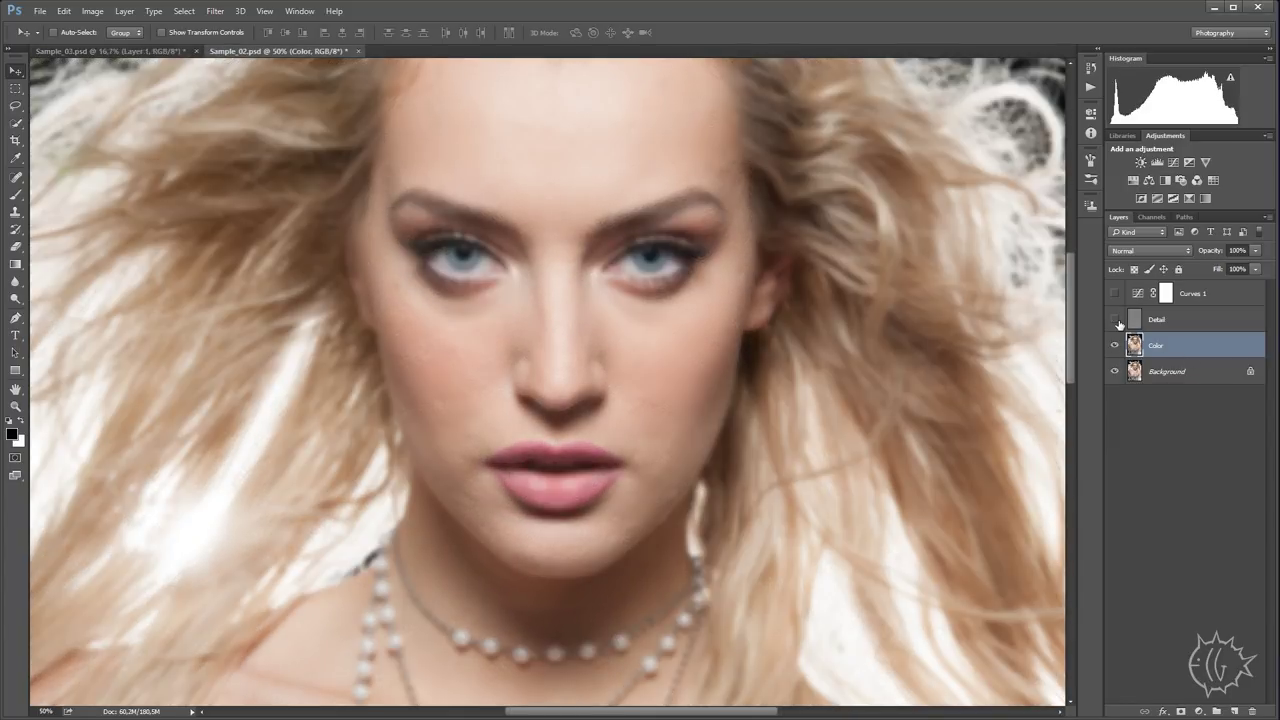
key("ctrl+1")
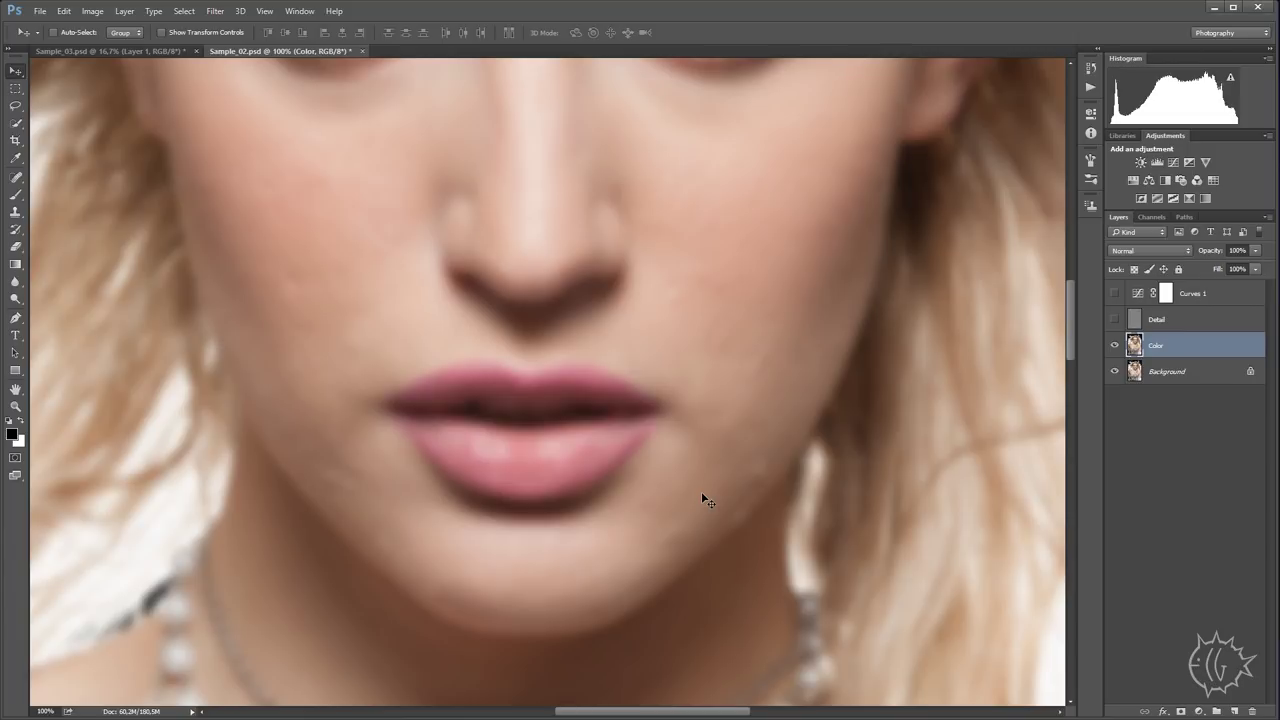
- Set the Eyedropper's Sample option to Current & Below
left_click(15, 195)
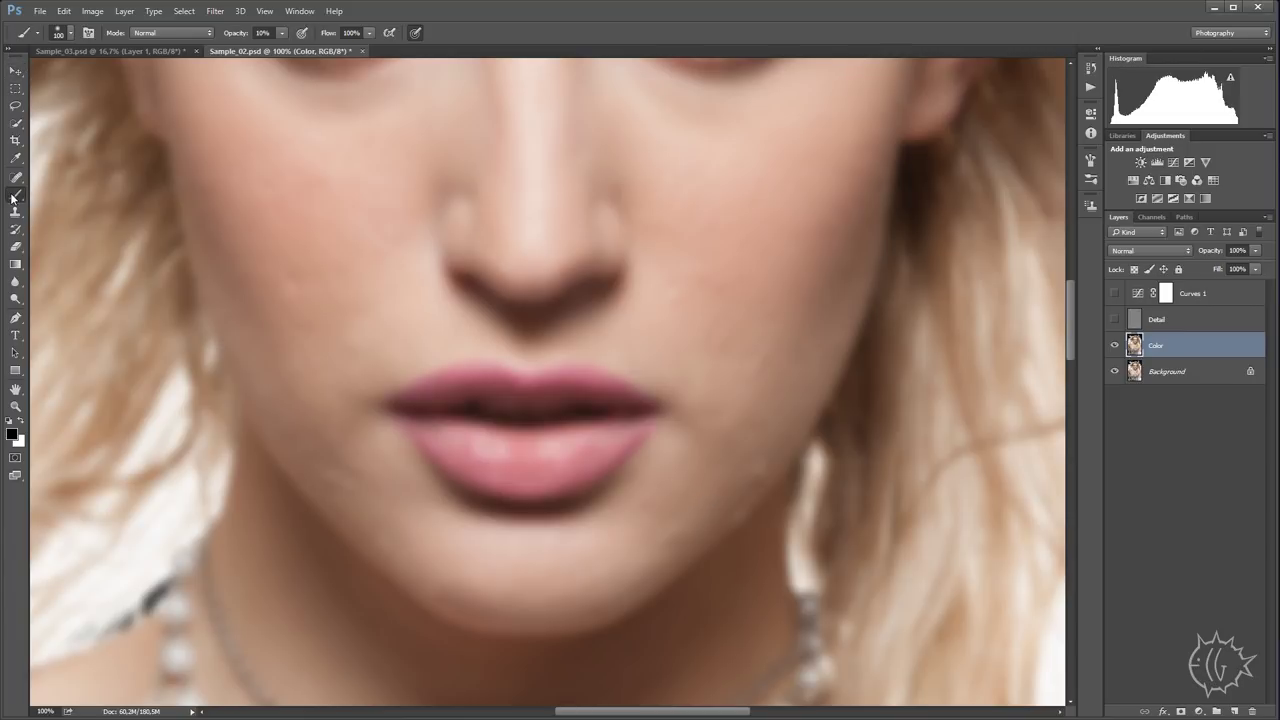
left_click(17, 162)
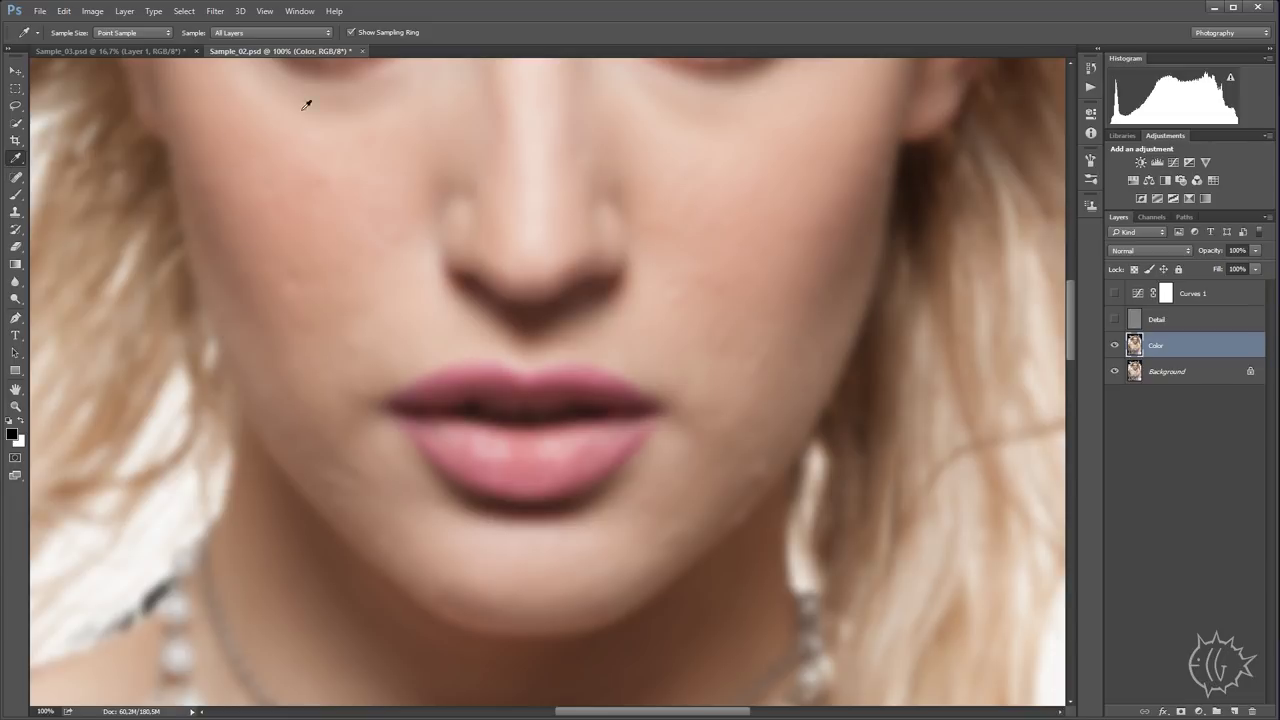
left_click(286, 33)
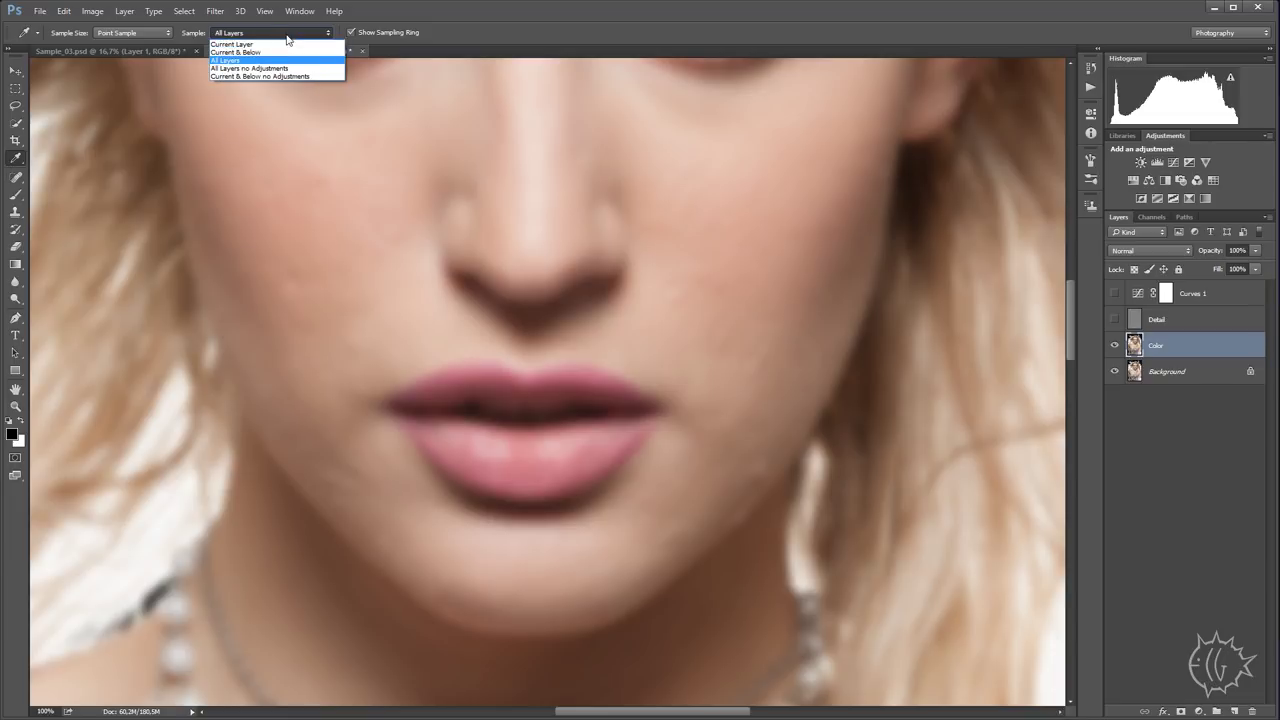
left_click(271, 51)
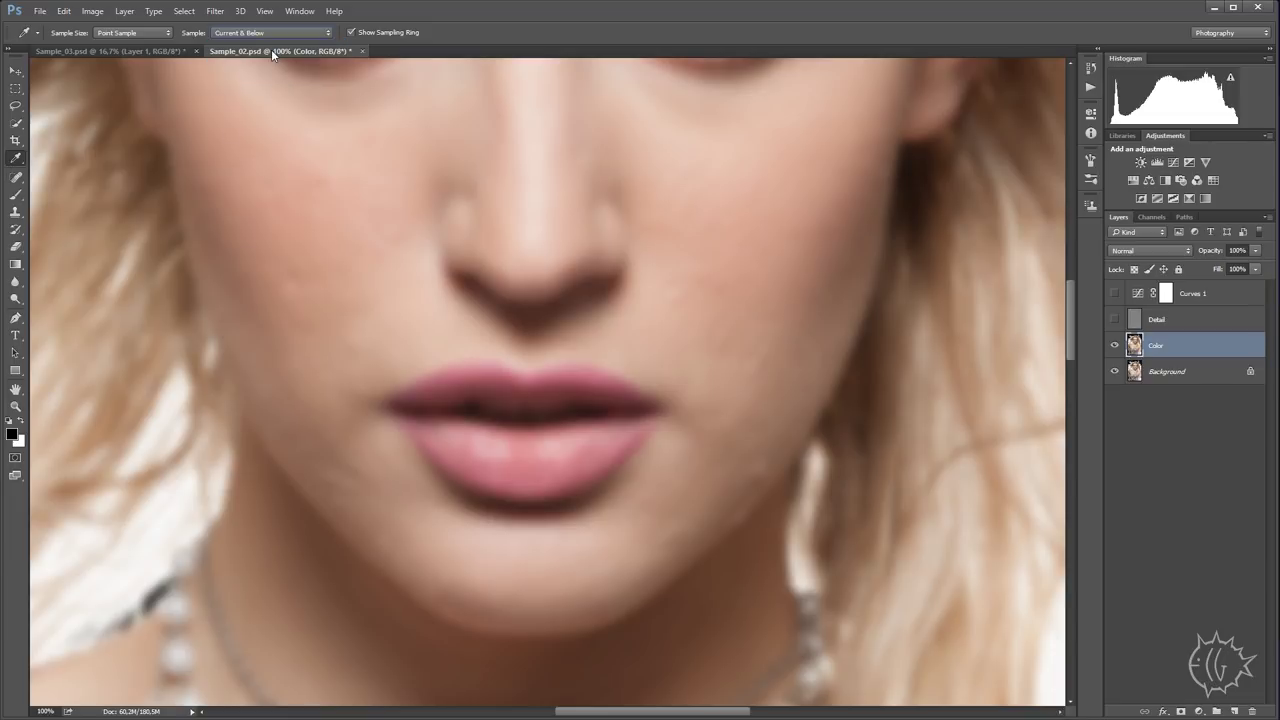
- Choose a soft round 100 px brush and set its opacity to 11%
left_click(15, 196)
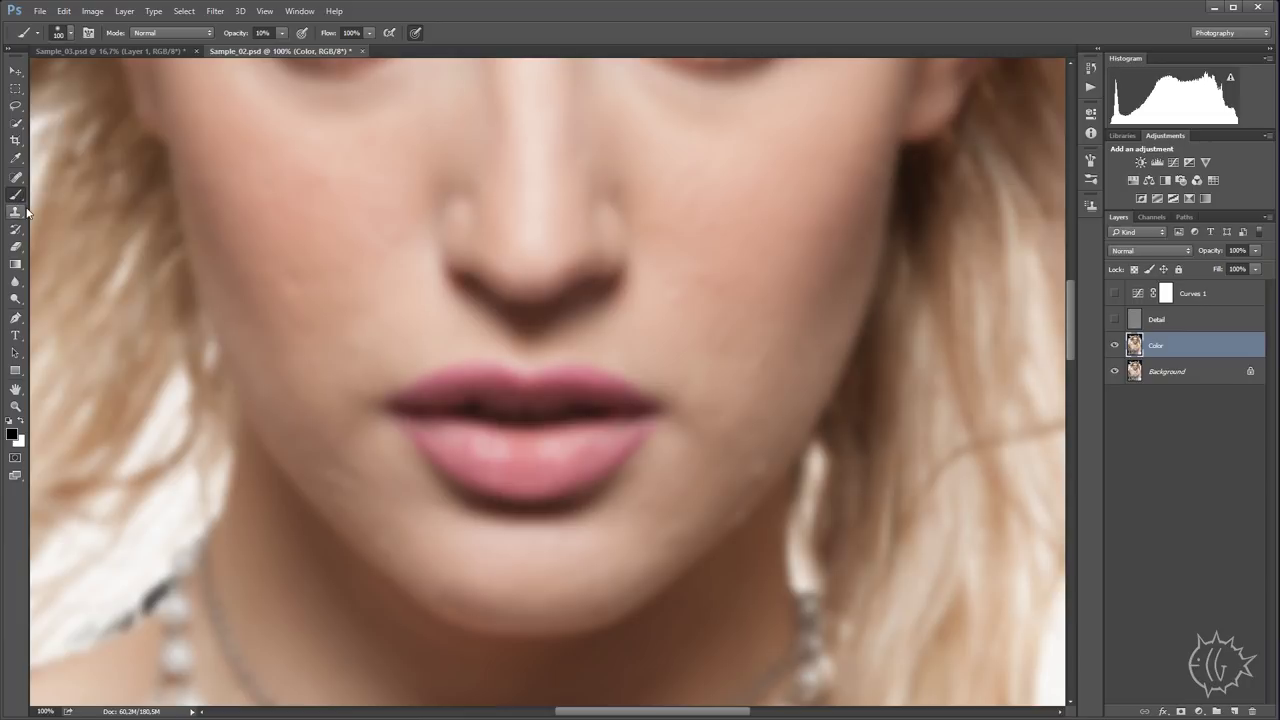
right_click(478, 270)
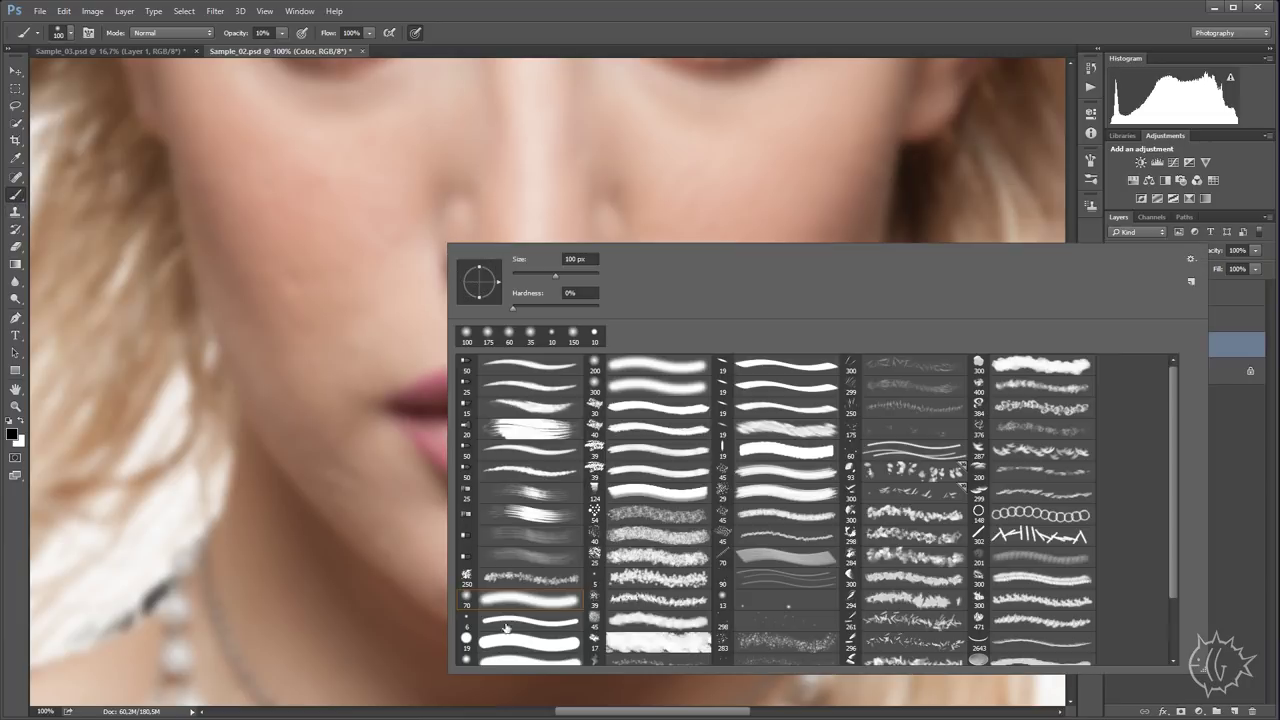
double_click(531, 598)
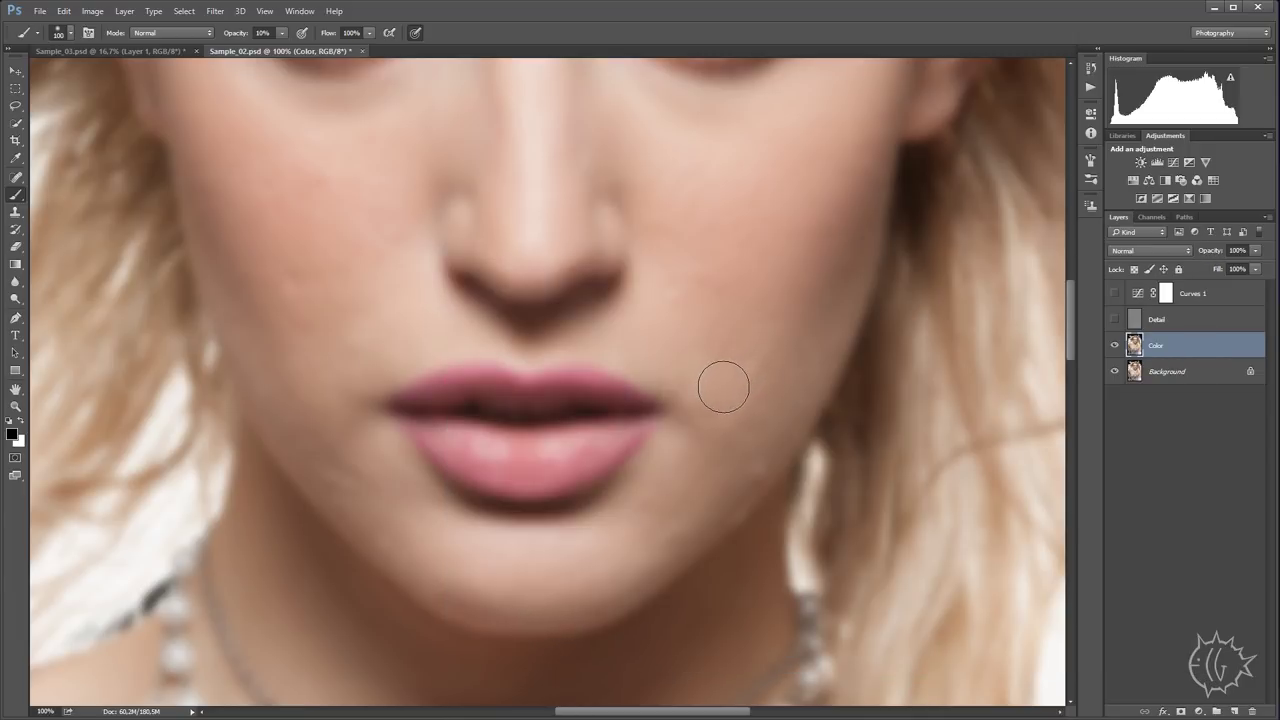
left_click(281, 33)
left_click(286, 48)
- Add Layer 1 above Color and paint a sampled skin tone over the cheek
key("ctrl+shift+n")
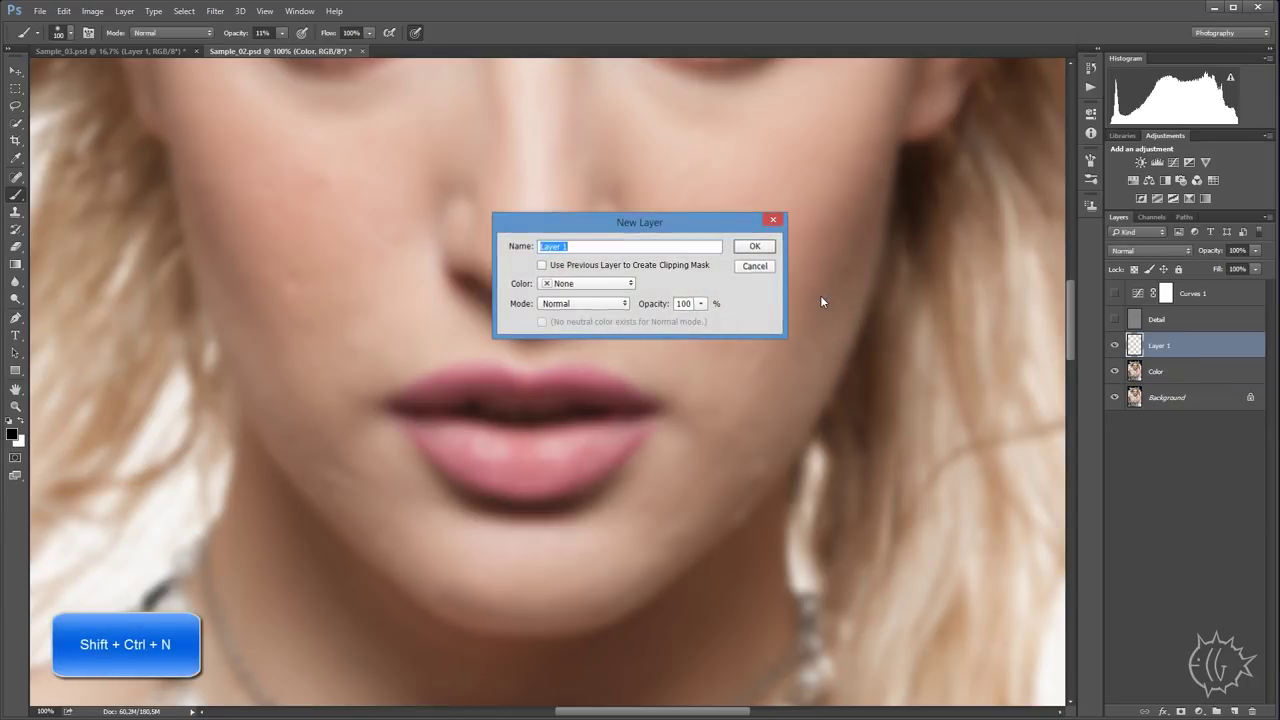
key("Return")
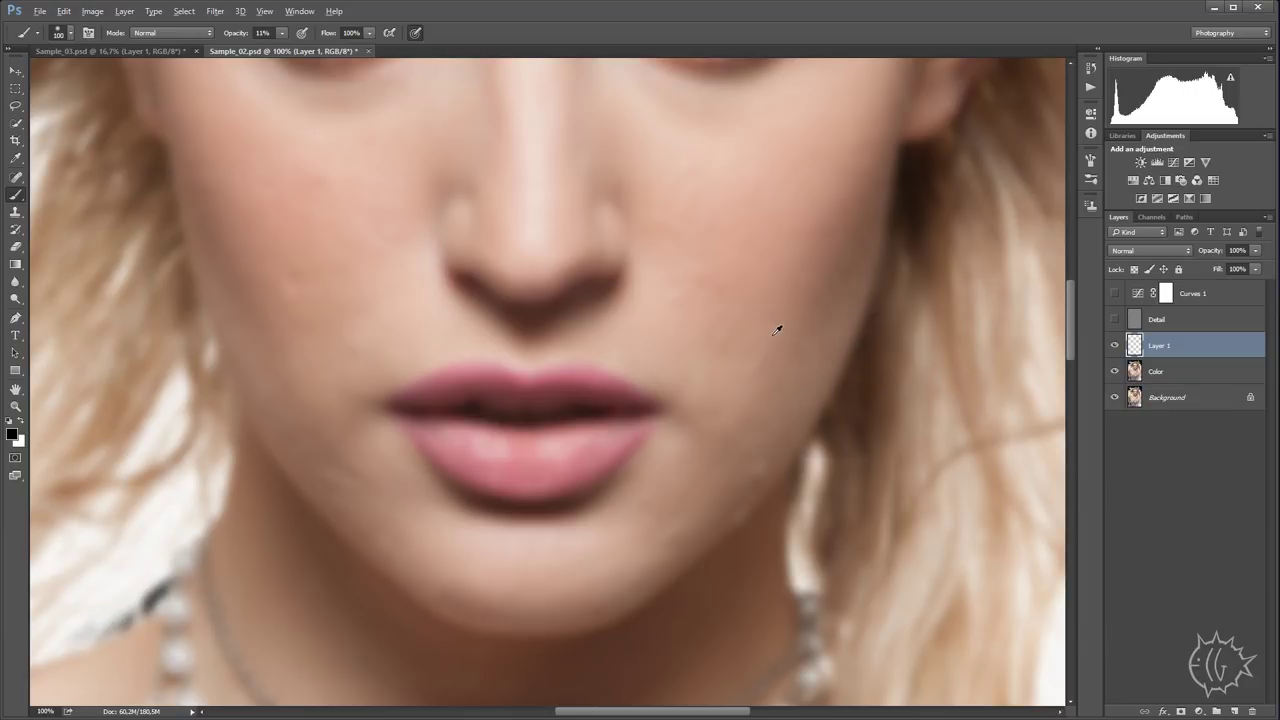
key("alt")
left_click(766, 318, "alt")
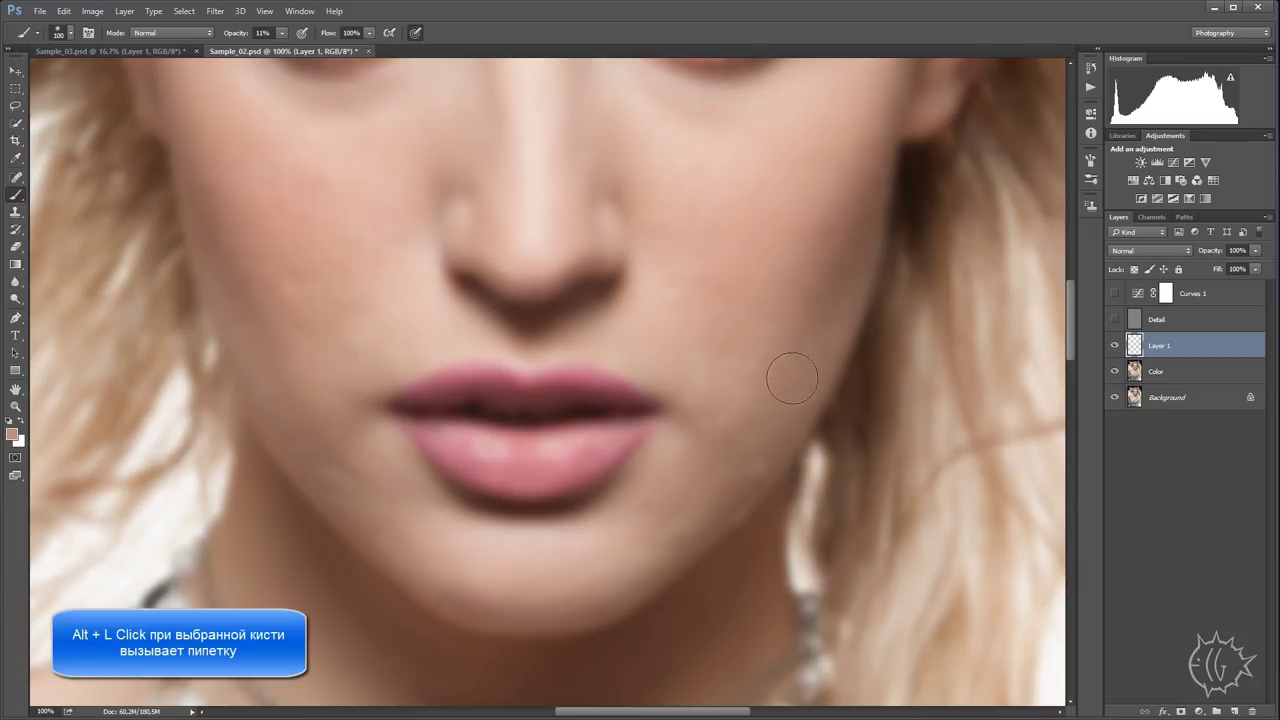
mouse_move(789, 387)
left_mouse_down()
mouse_move(794, 360)
mouse_move(761, 428)
left_mouse_up()
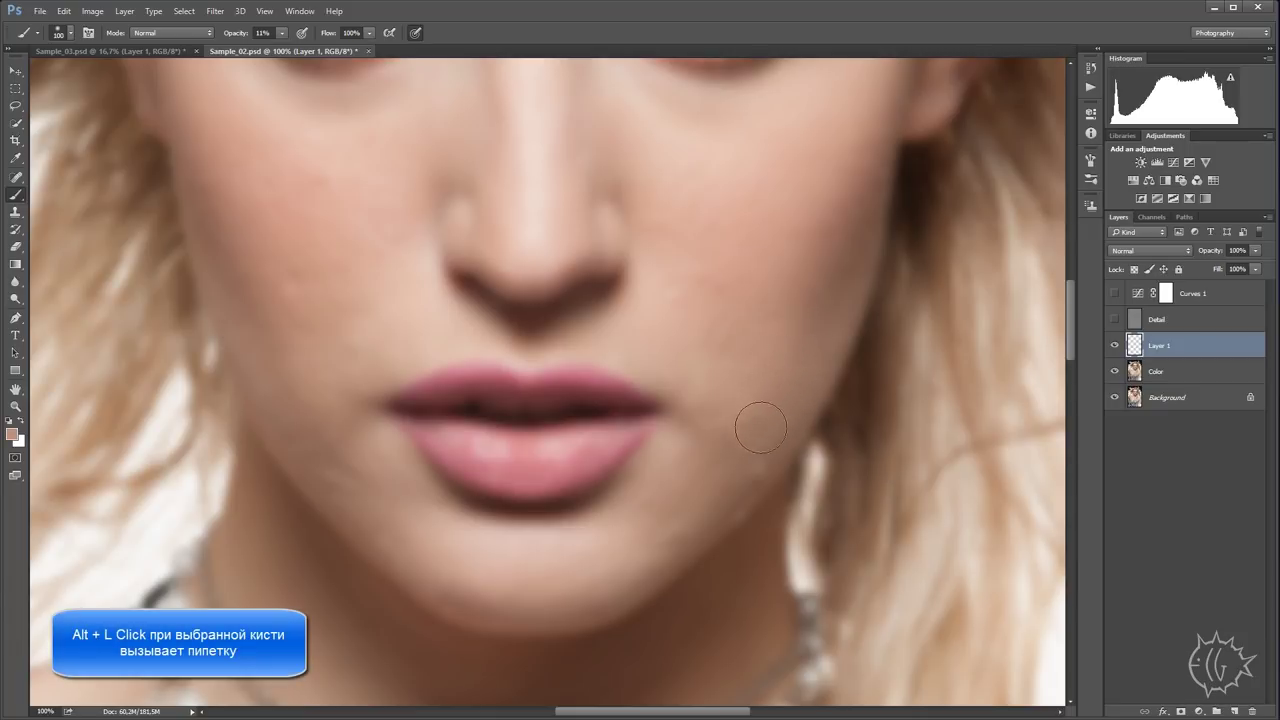
- Resample nearby cheek tones, paint more over the cheek, and show the Detail layer again
left_click(765, 276, "alt")
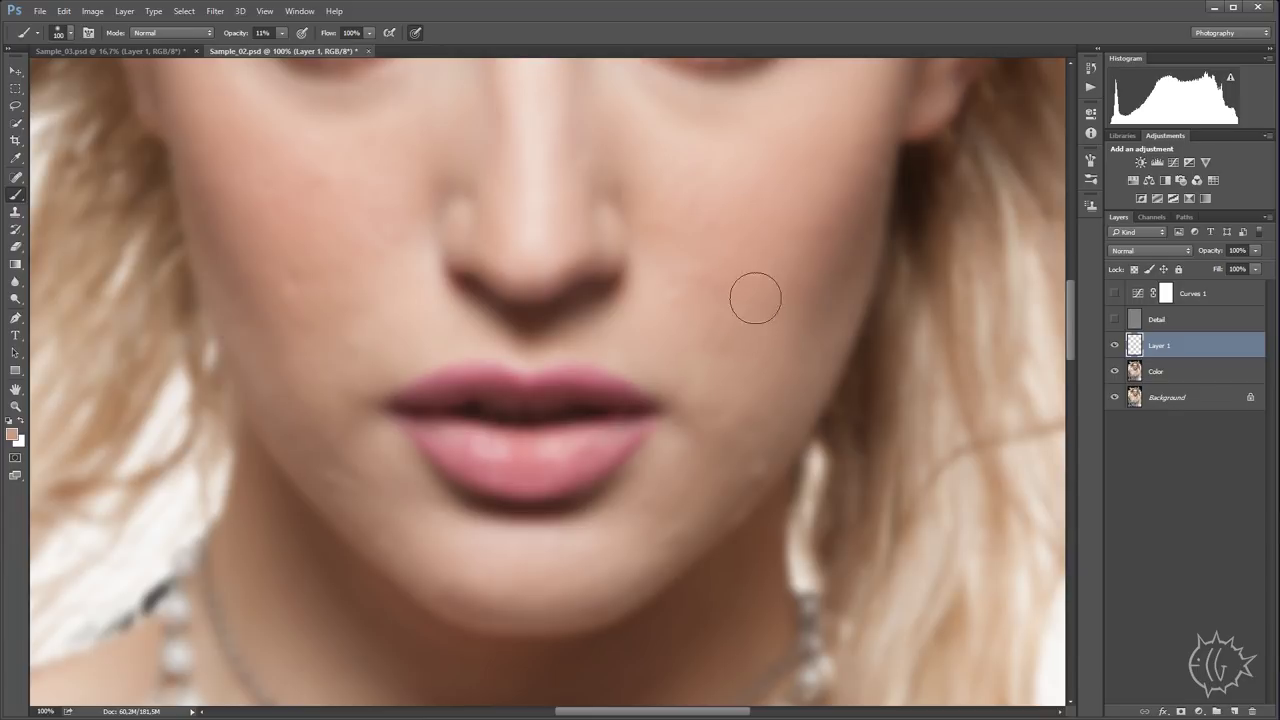
left_click(752, 258, "alt")
left_click_drag(703, 346, 742, 292)
left_click(726, 260, "alt")
left_click(1115, 319)
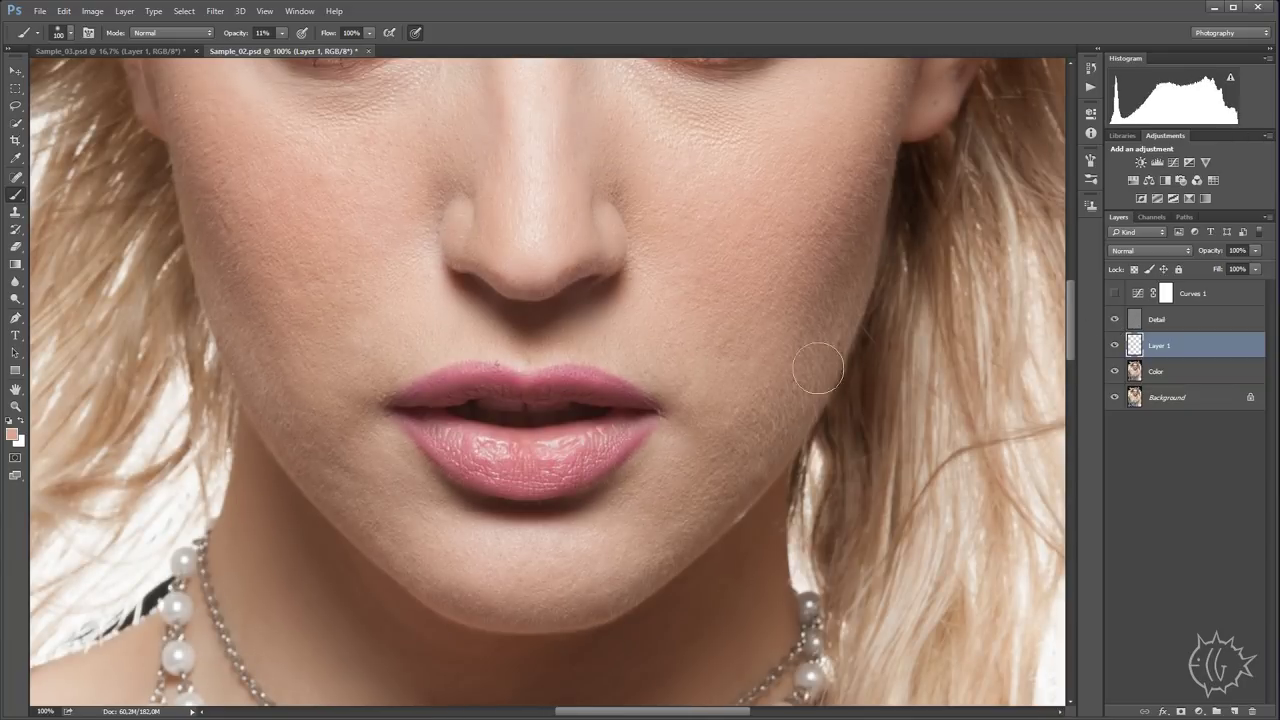
- Resize the brush to 125 px and sample skin beside the nose and on the cheek
left_click_drag(786, 329, 780, 400)
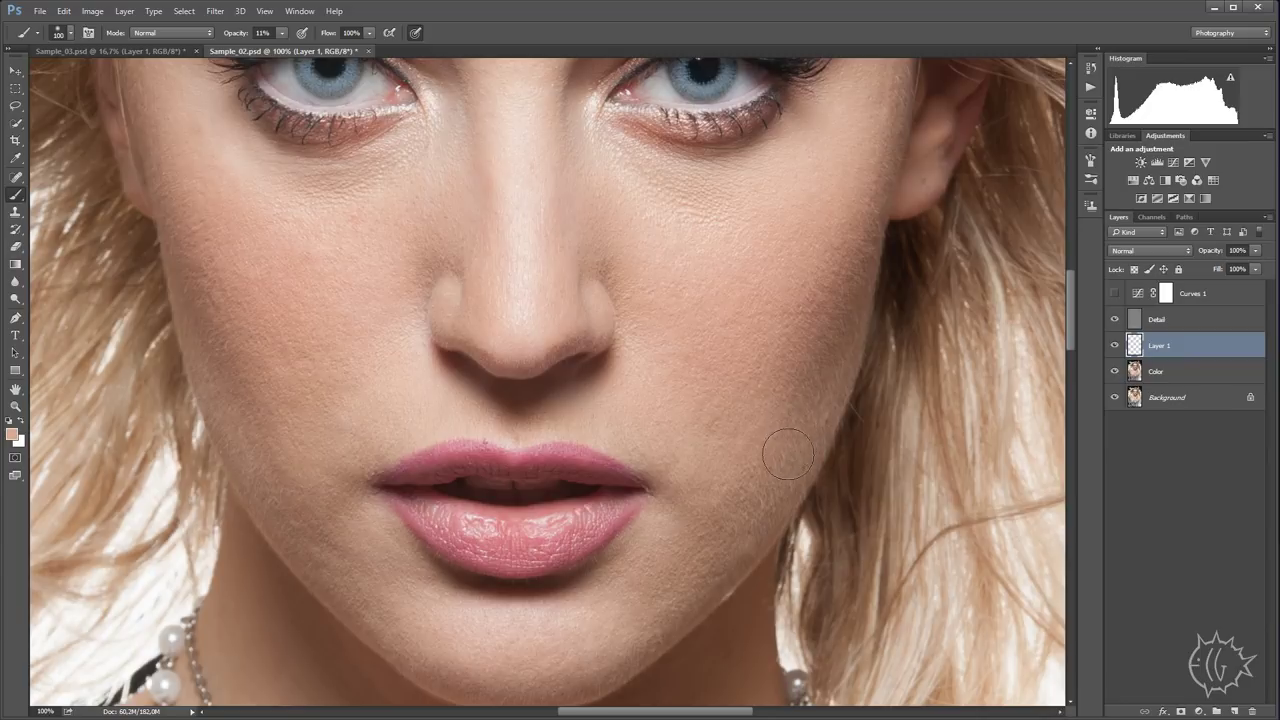
mouse_move(788, 455)
left_mouse_down()
mouse_move(766, 397)
mouse_move(783, 429)
left_mouse_up()
left_click_drag(686, 409, 762, 432)
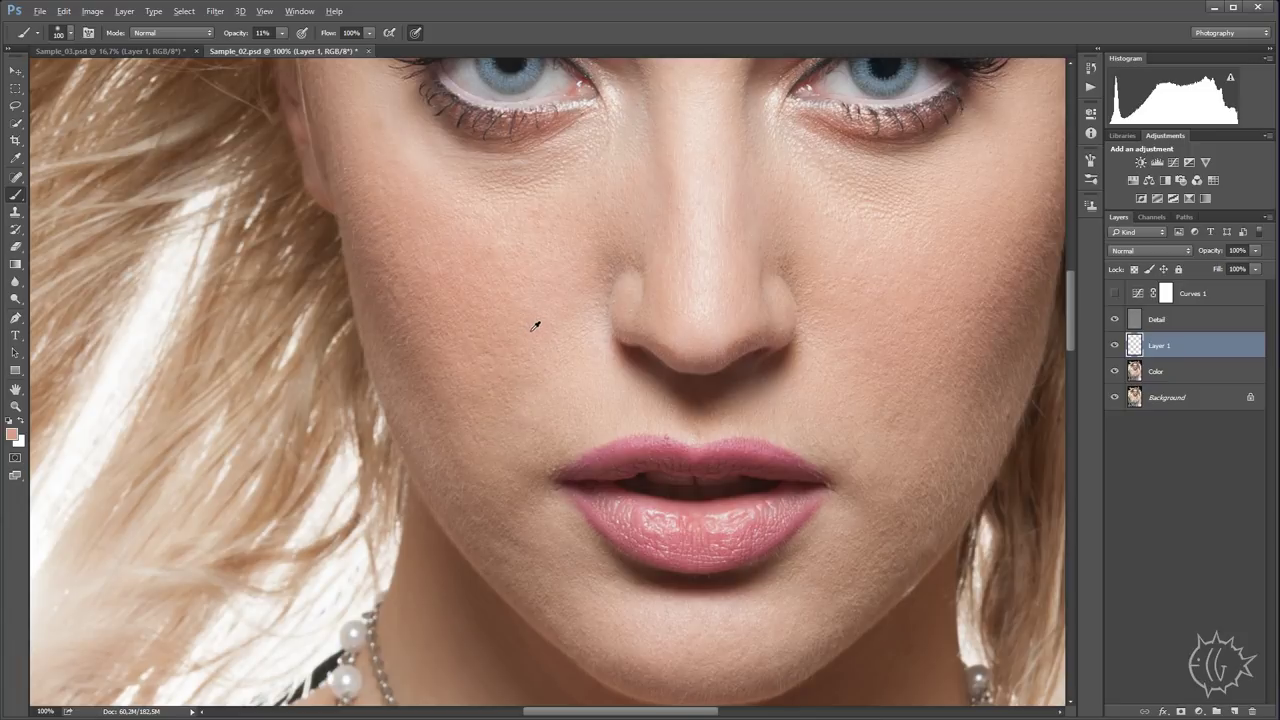
left_click_drag(528, 280, 576, 316)
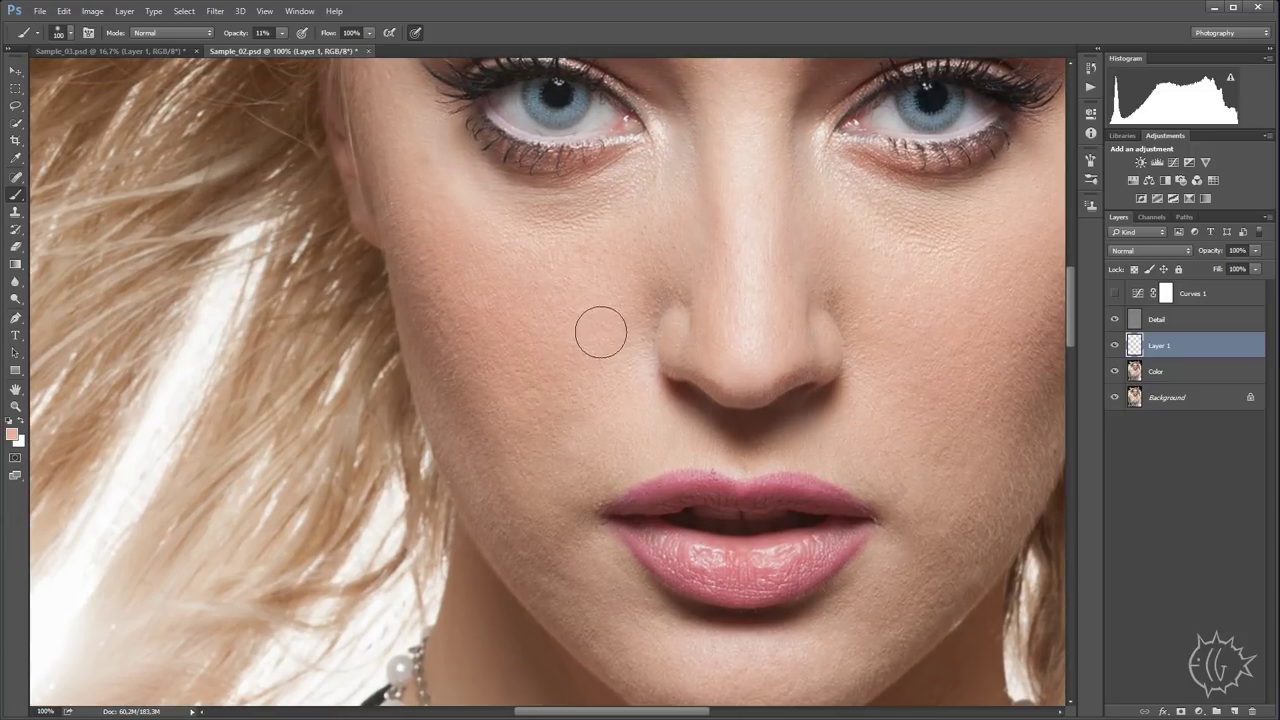
key("bracketright")
key("bracketright")
key("bracketleft")
key("bracketleft")
key("bracketleft")
left_click_drag(668, 278, 600, 306)
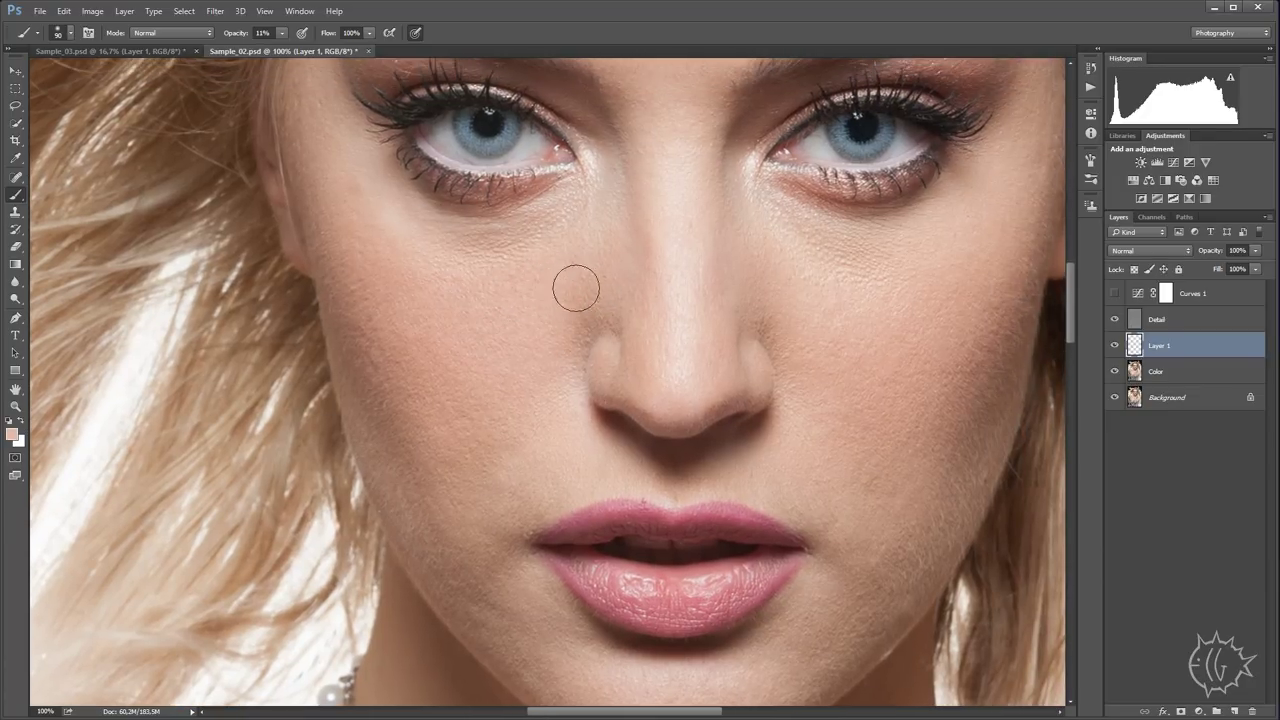
left_click(590, 258, "alt")
left_click_drag(832, 320, 658, 260)
left_click(678, 430, "alt")
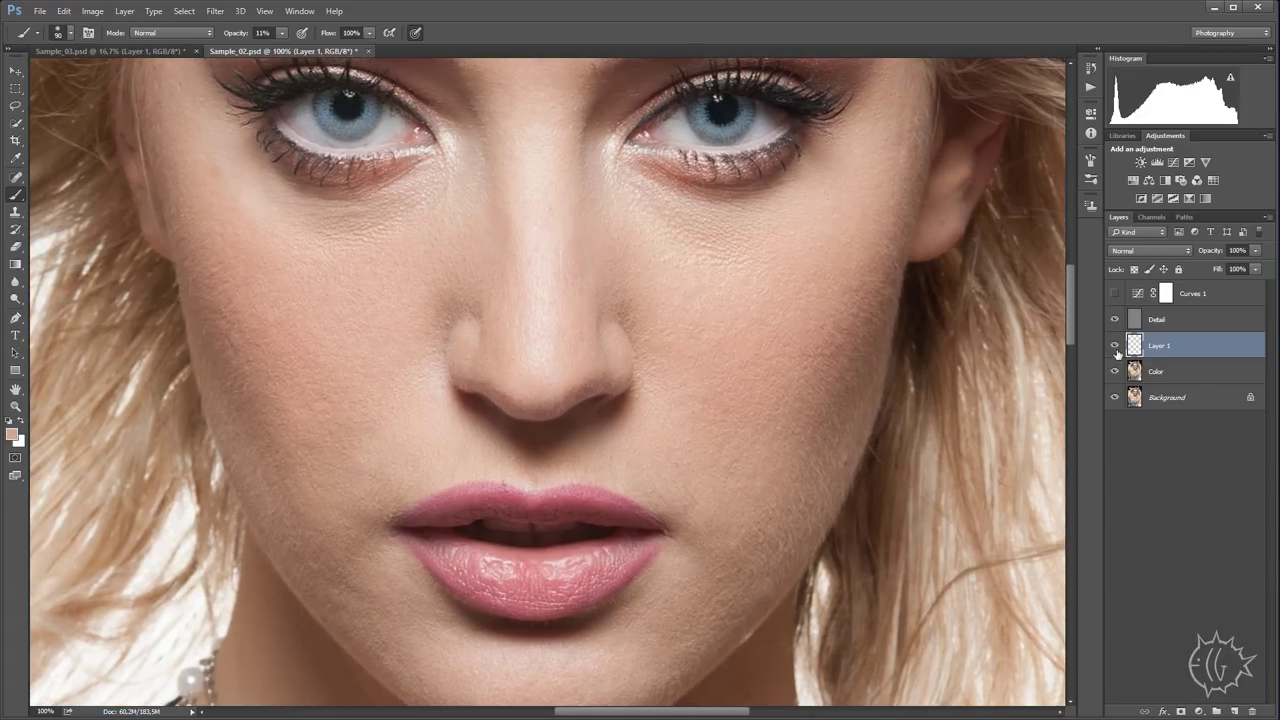
- Toggle Layer 1's visibility to compare before and after, leaving it visible
left_click(1115, 346)
left_click(1115, 346)
left_click(1116, 346)
left_click(1115, 346)
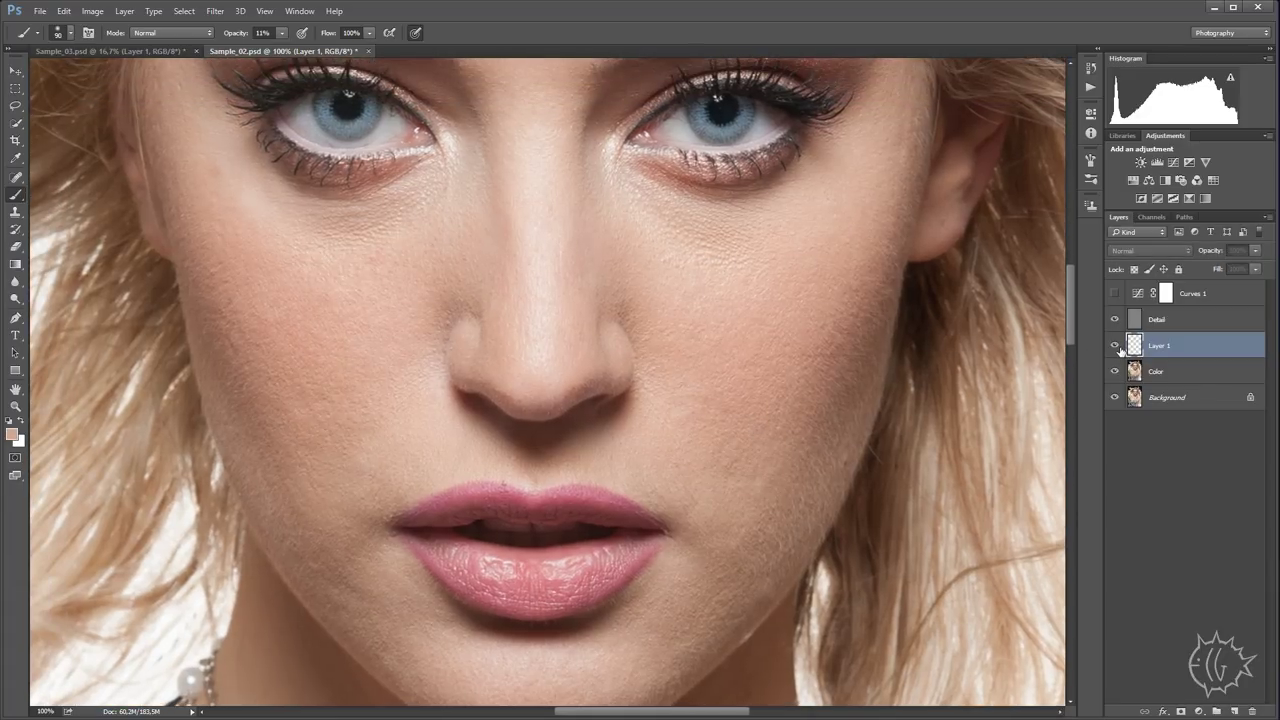
left_click(1115, 346)
left_click(1115, 346)
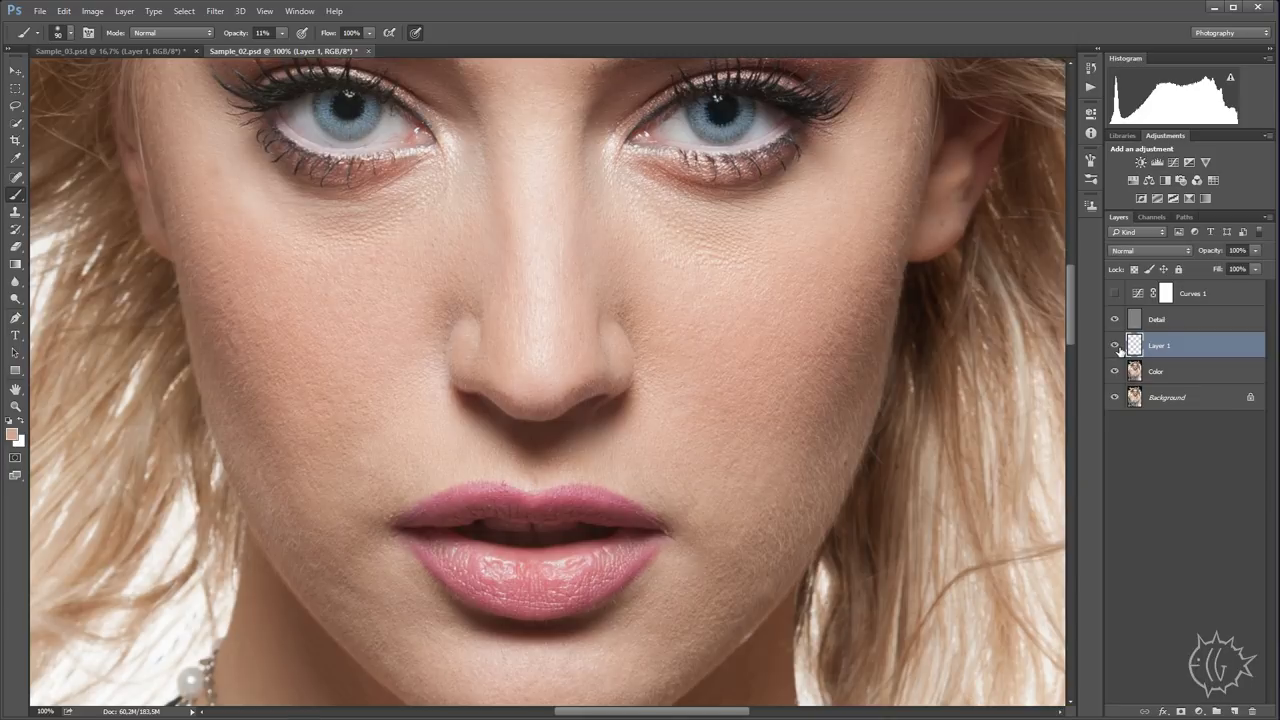
left_click(1115, 346)
left_click(1115, 346)
- Sample and paint chin, cheek, lip-corner and upper-lip skin tones on the lower face
left_click_drag(768, 492, 768, 392)
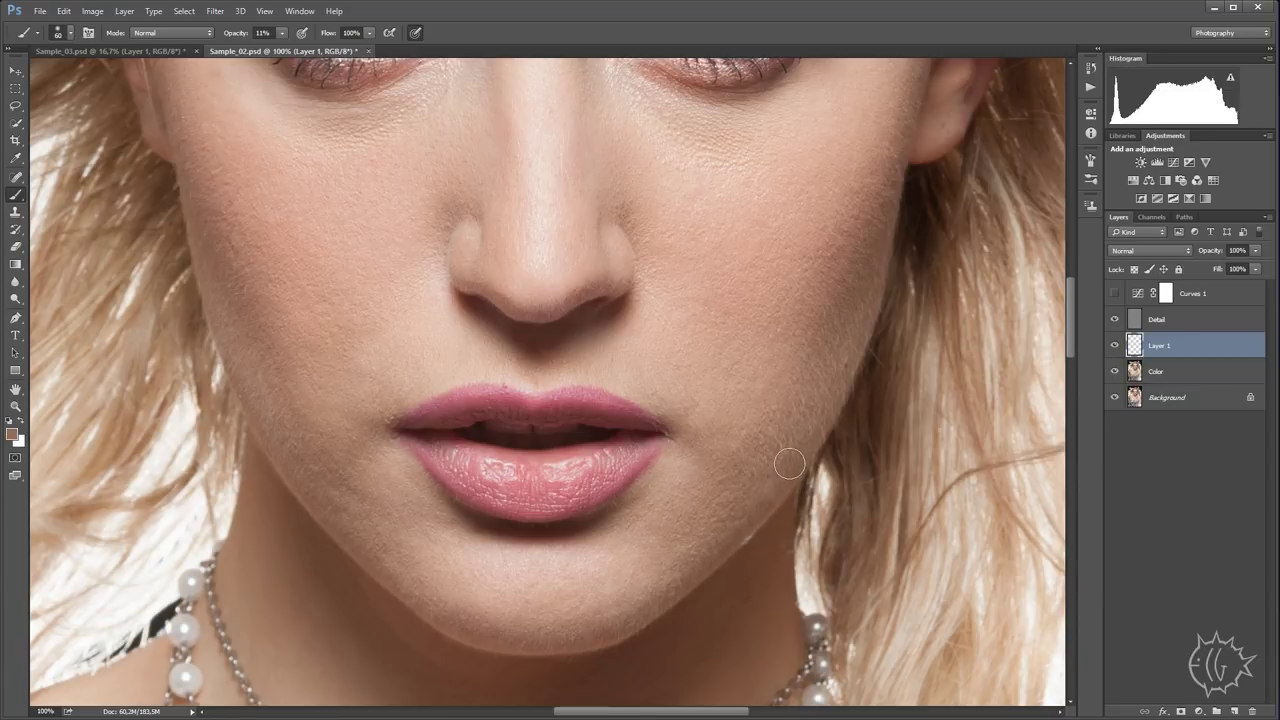
left_click_drag(780, 470, 748, 443)
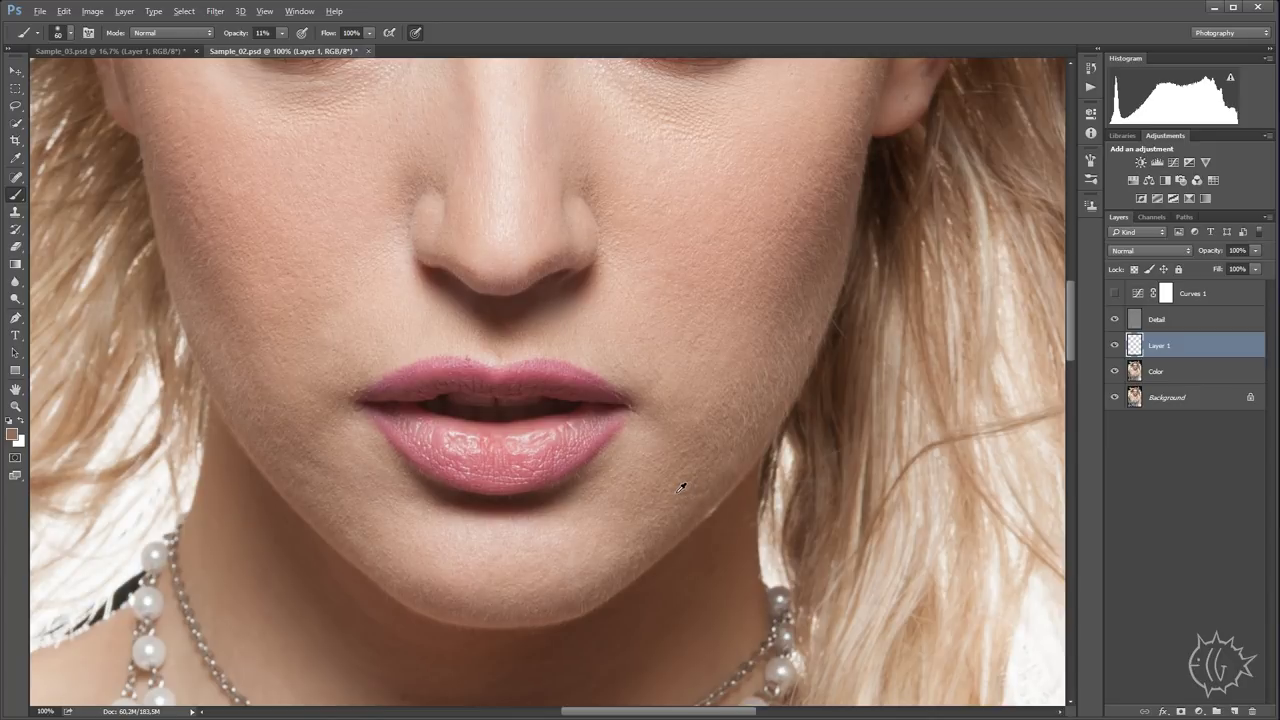
key("alt")
left_click(645, 543, "alt")
left_click(601, 529, "alt")
left_click(694, 380, "alt")
left_click(666, 354, "alt")
mouse_move(726, 363)
left_mouse_down()
mouse_move(738, 383)
mouse_move(903, 413)
left_mouse_up()
left_click(575, 398, "alt")
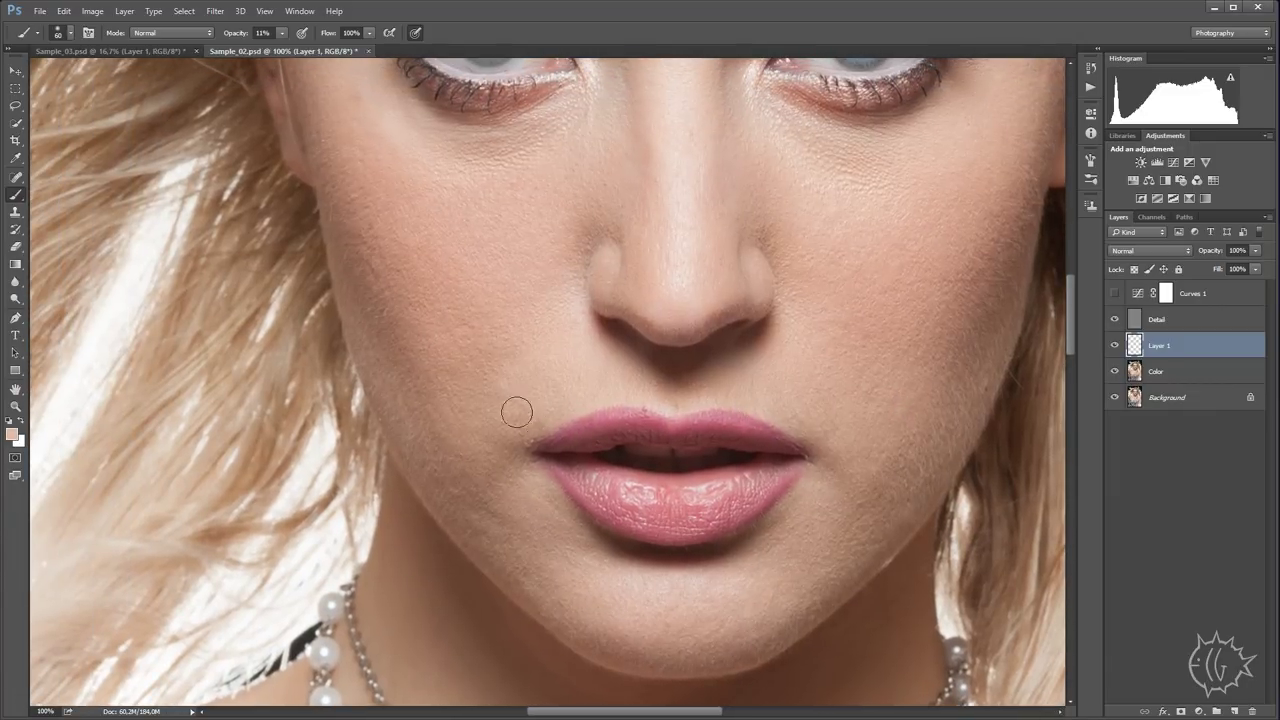
- Sample cheek, lip-corner and jaw skin tones to even out the lower face
left_click(523, 374, "alt")
left_click(487, 372, "alt")
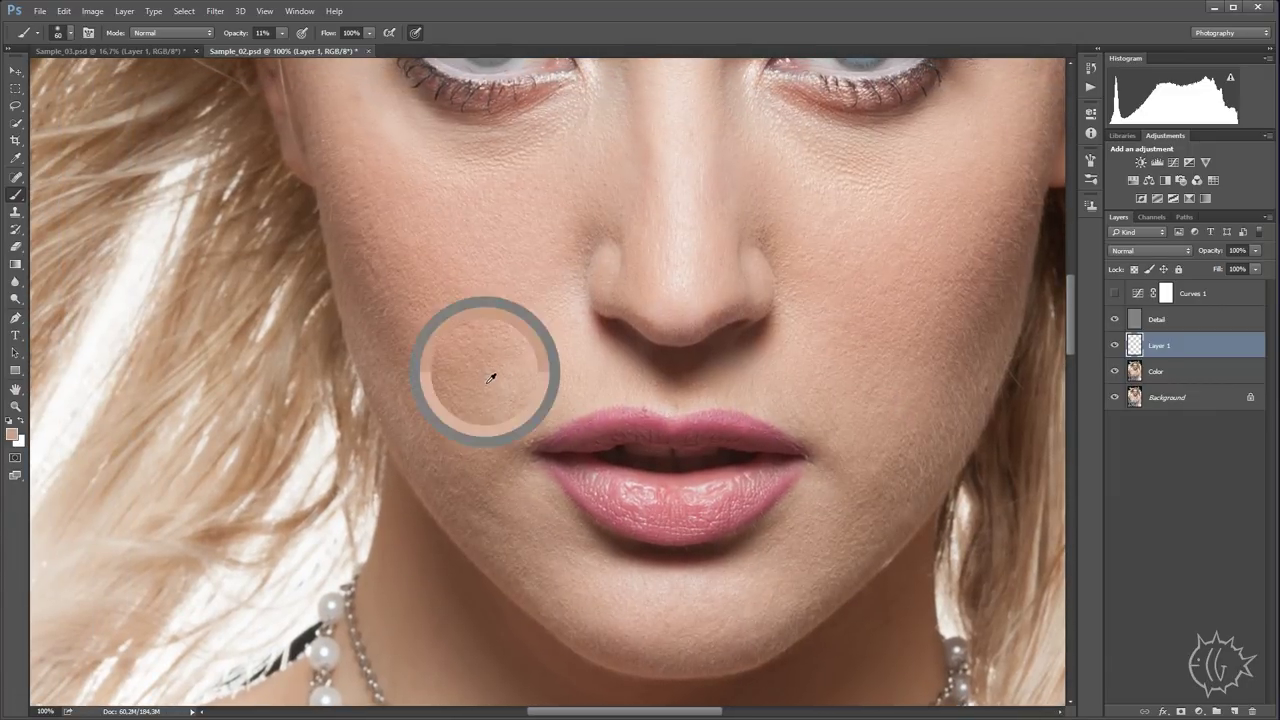
left_click_drag(595, 349, 590, 406)
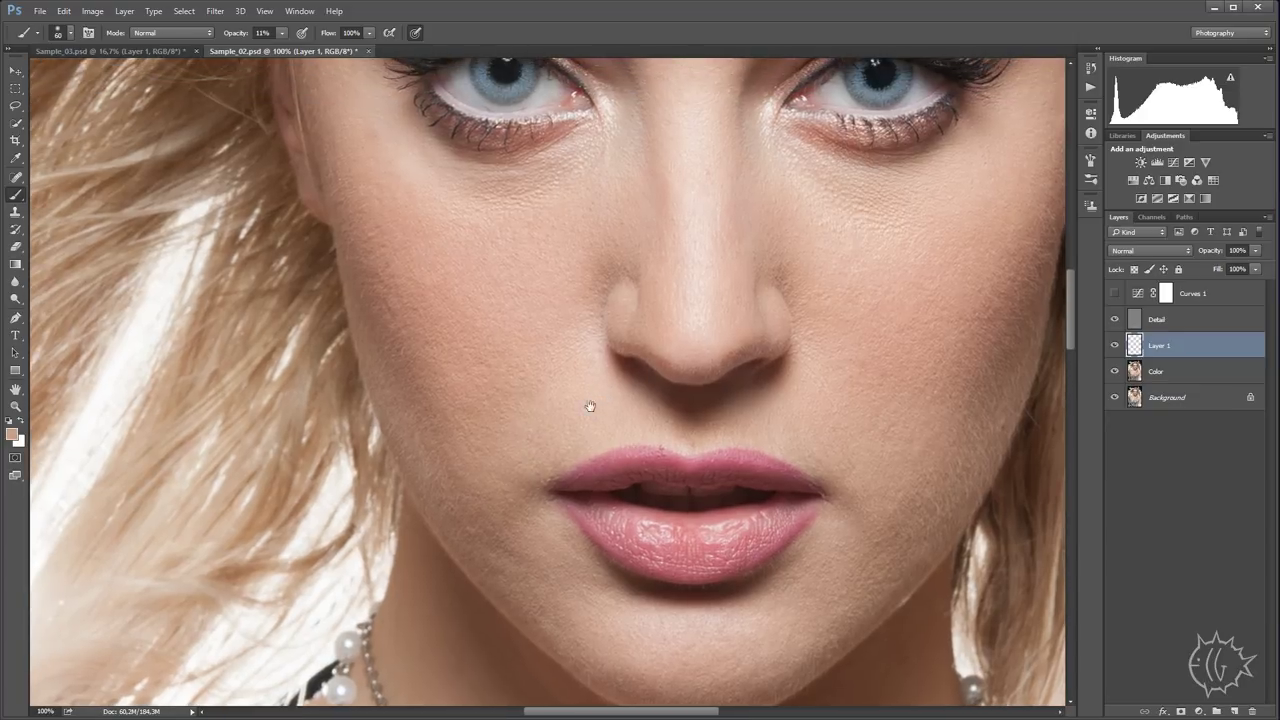
left_click(541, 546, "alt")
left_click_drag(591, 443, 554, 371)
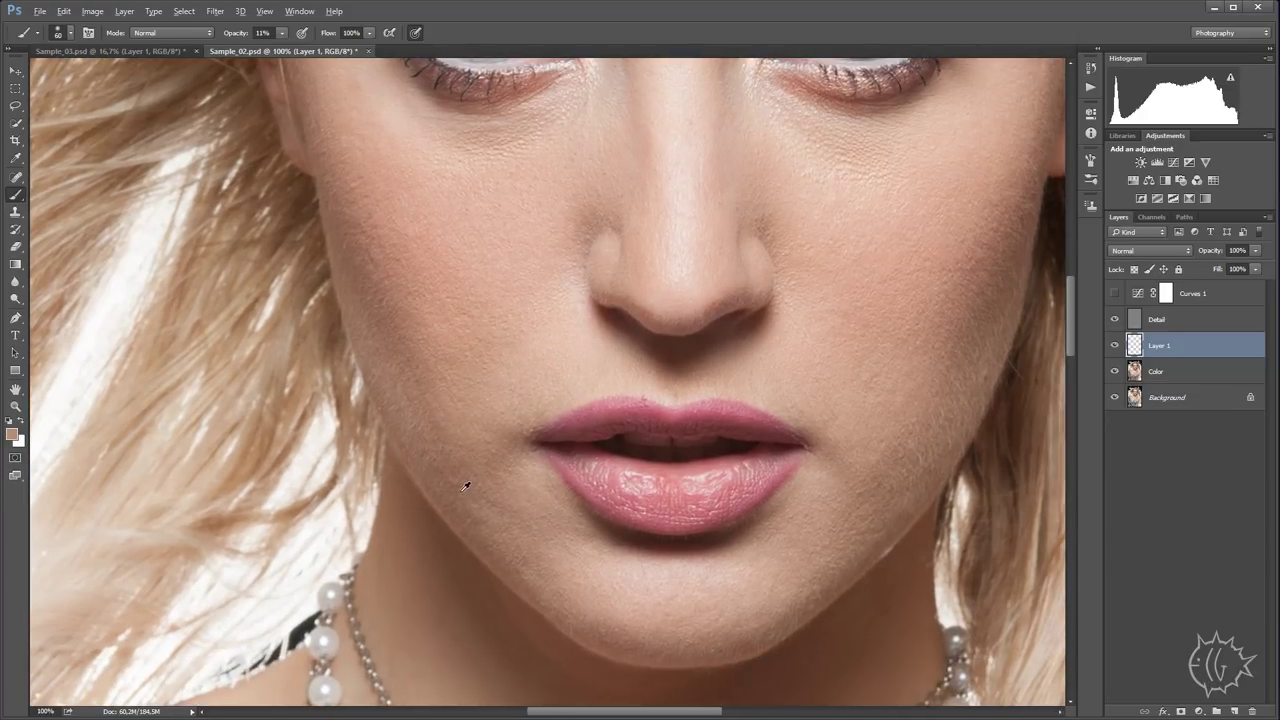
left_click(486, 524, "alt")
- Paint sampled skin from beside the left eye under the eyes, then pan to the forehead
left_click_drag(618, 405, 604, 550)
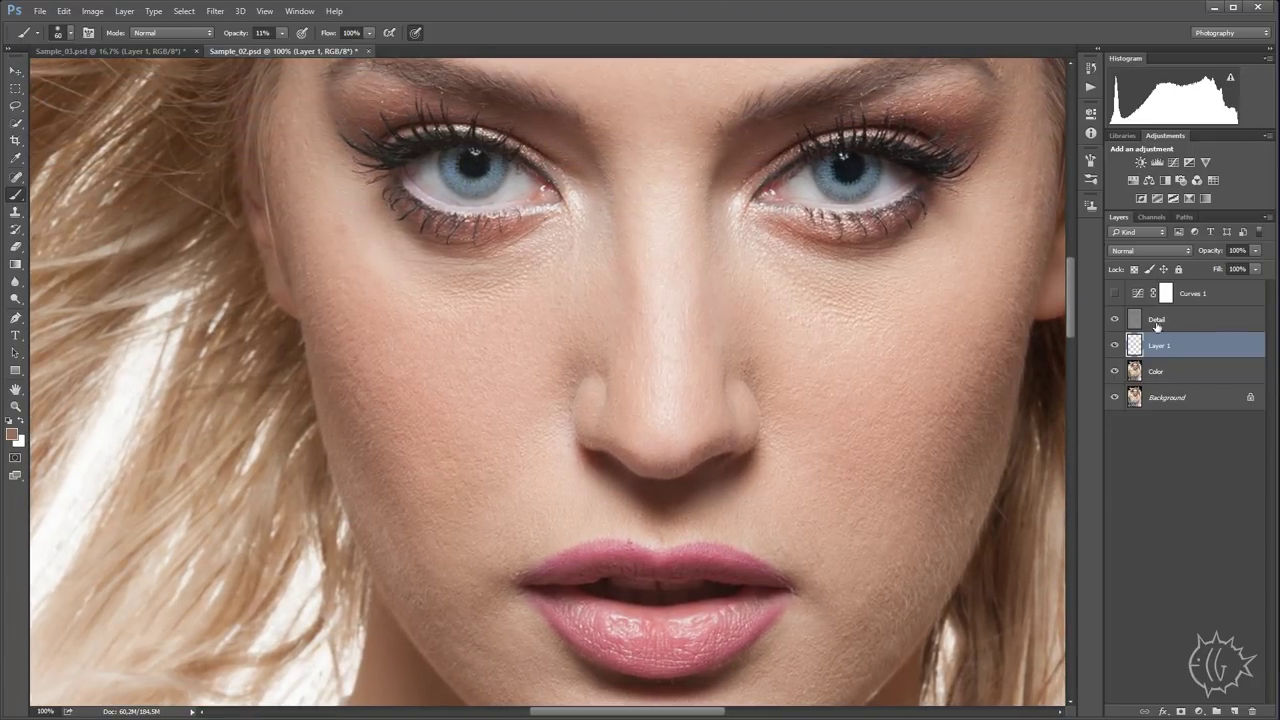
left_click_drag(551, 404, 551, 531)
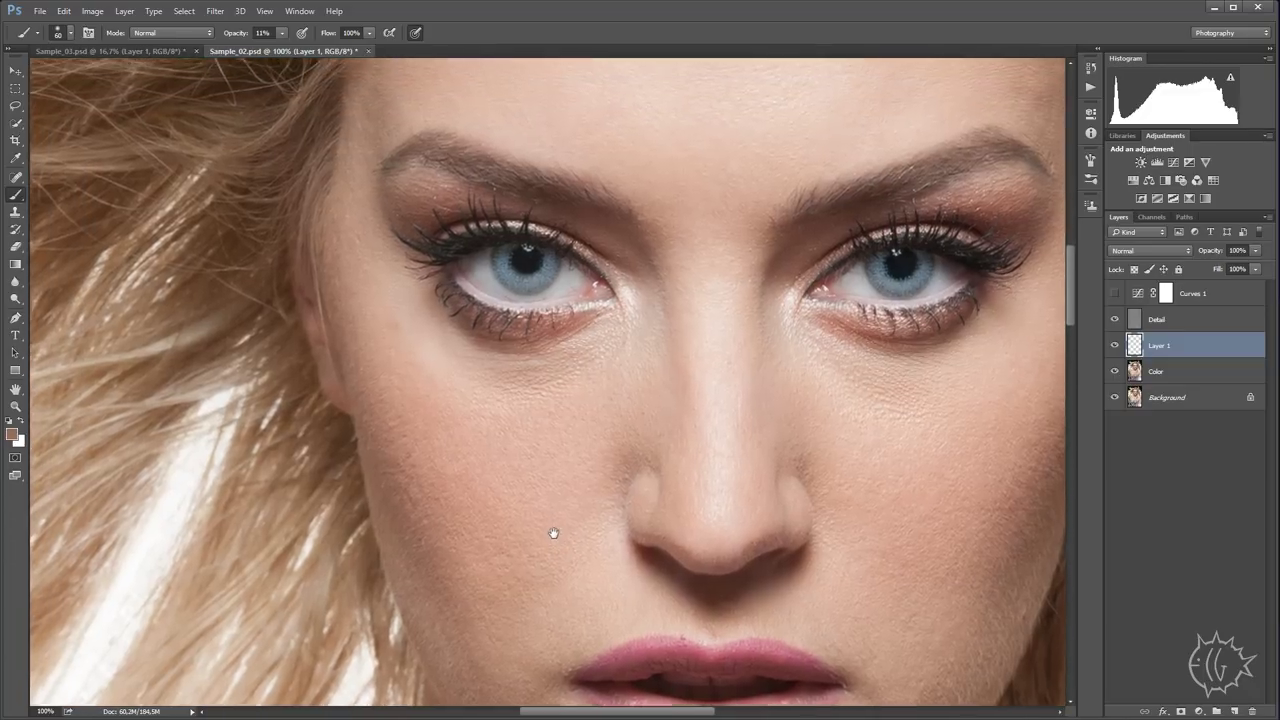
left_click(417, 380, "alt")
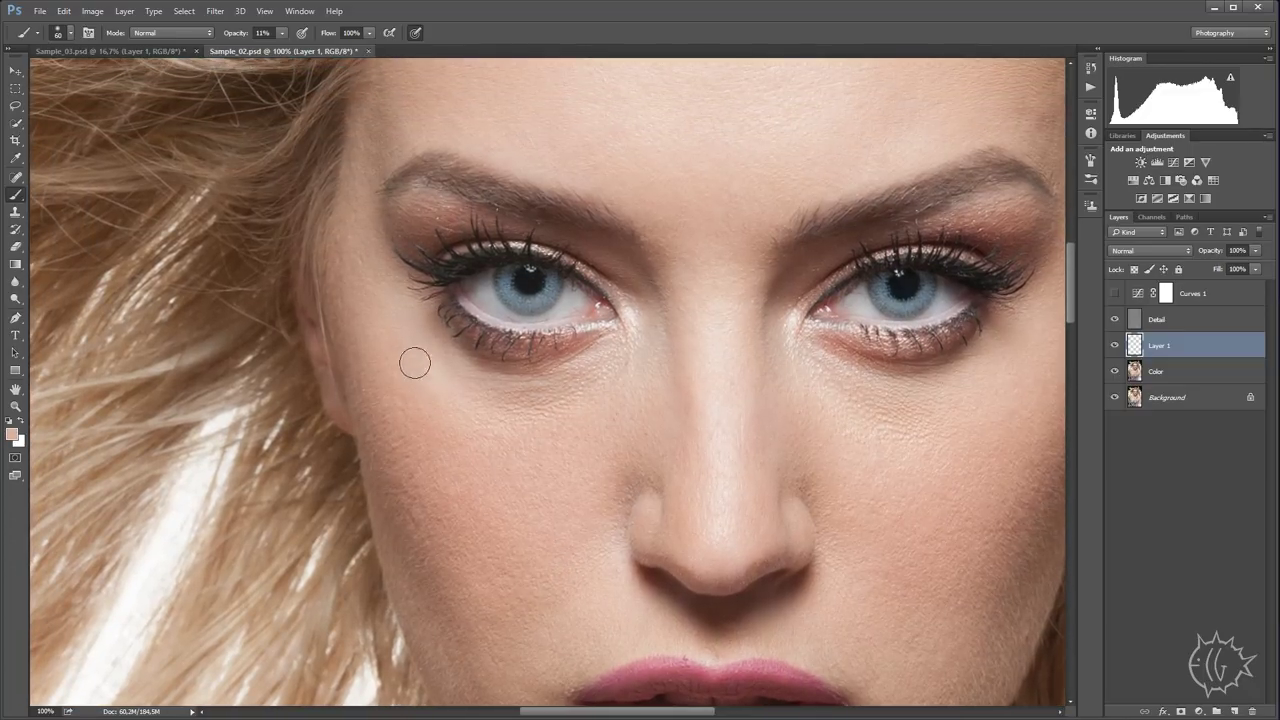
left_click_drag(555, 391, 513, 381)
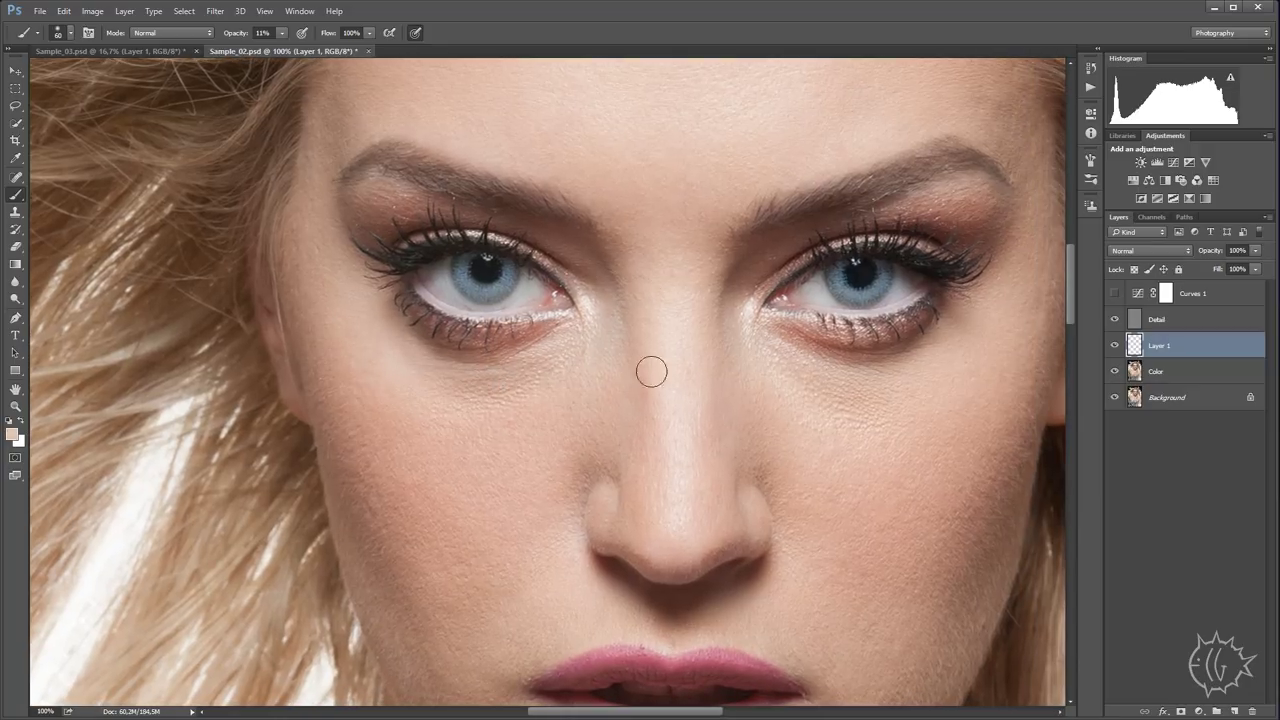
scroll(651, 371, "right", 3)
scroll(603, 337, "right", 2)
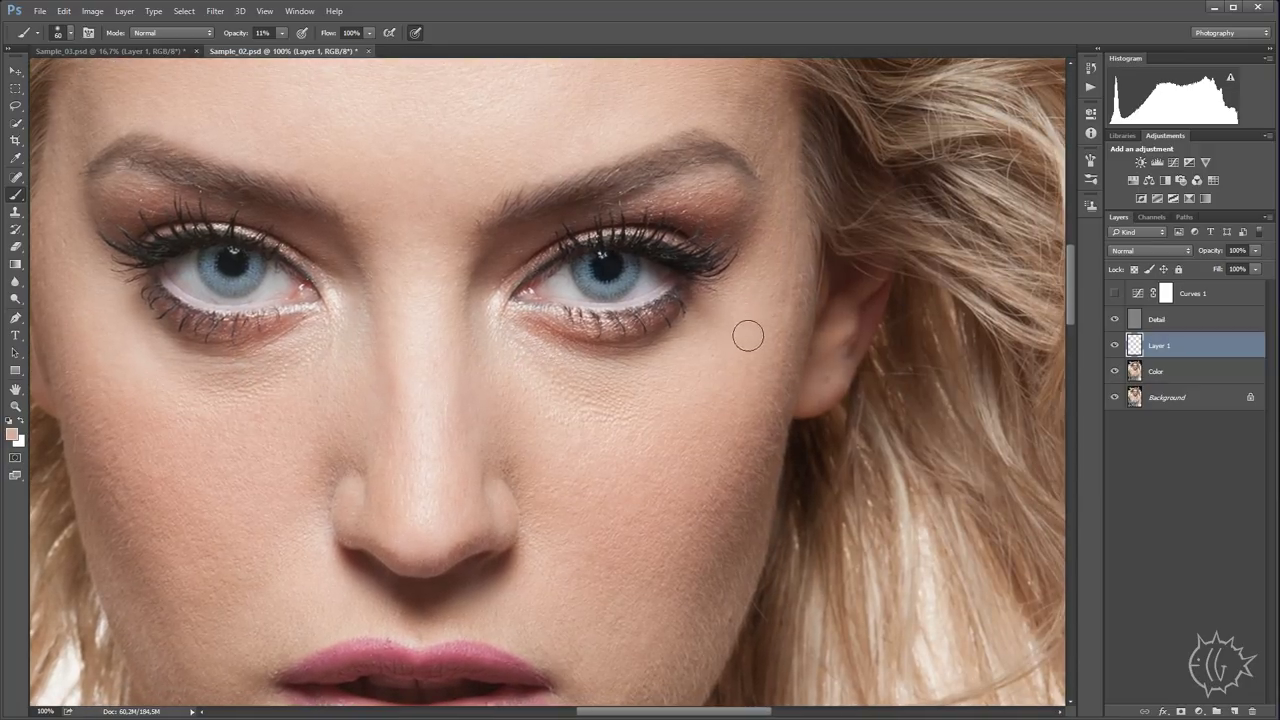
left_click_drag(625, 342, 803, 614)
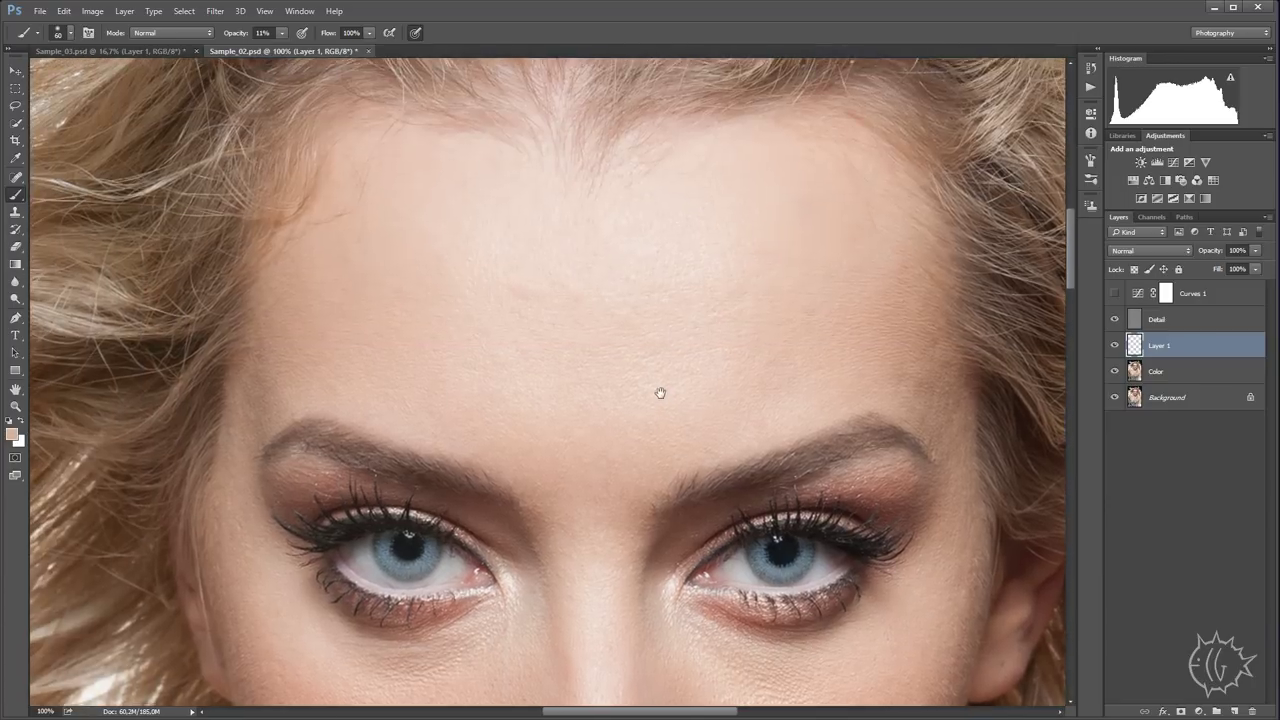
- Enlarge the brush, raise opacity to 30%, and paint a sampled lighter tone across the forehead
key("bracketright")
key("bracketright")
key("bracketright")
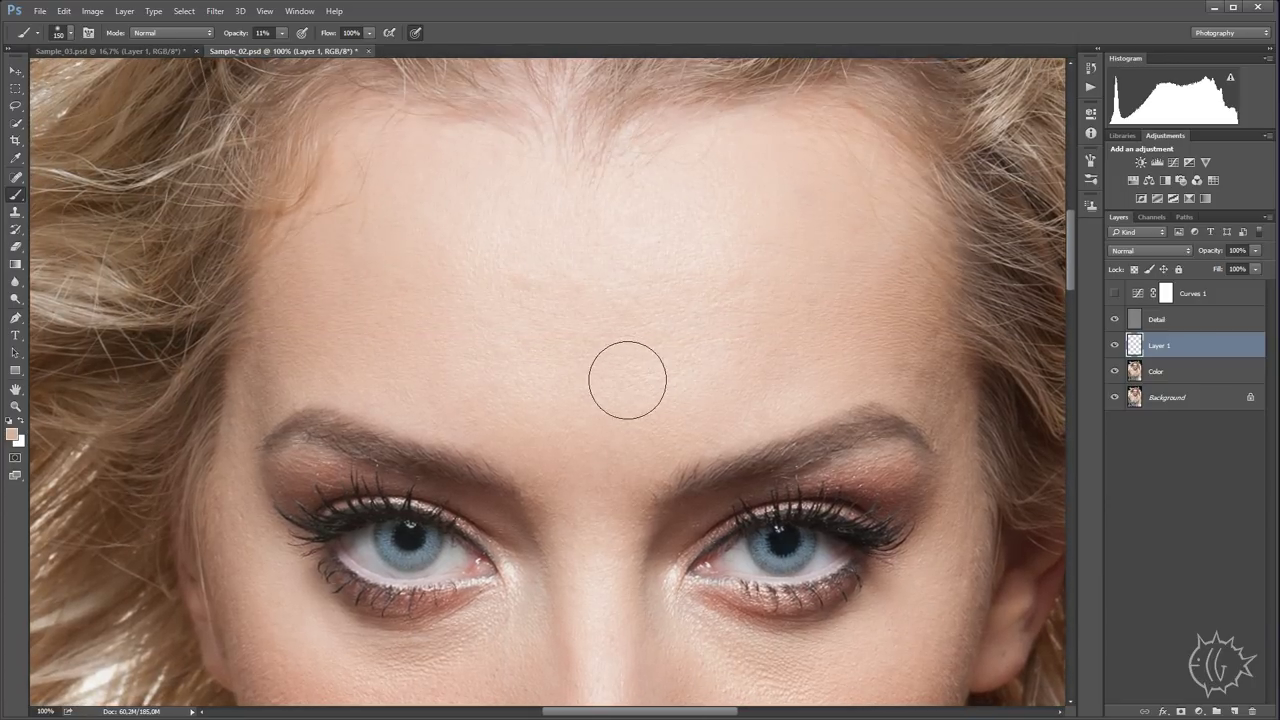
key("bracketright")
key("3")
left_click(618, 243, "alt")
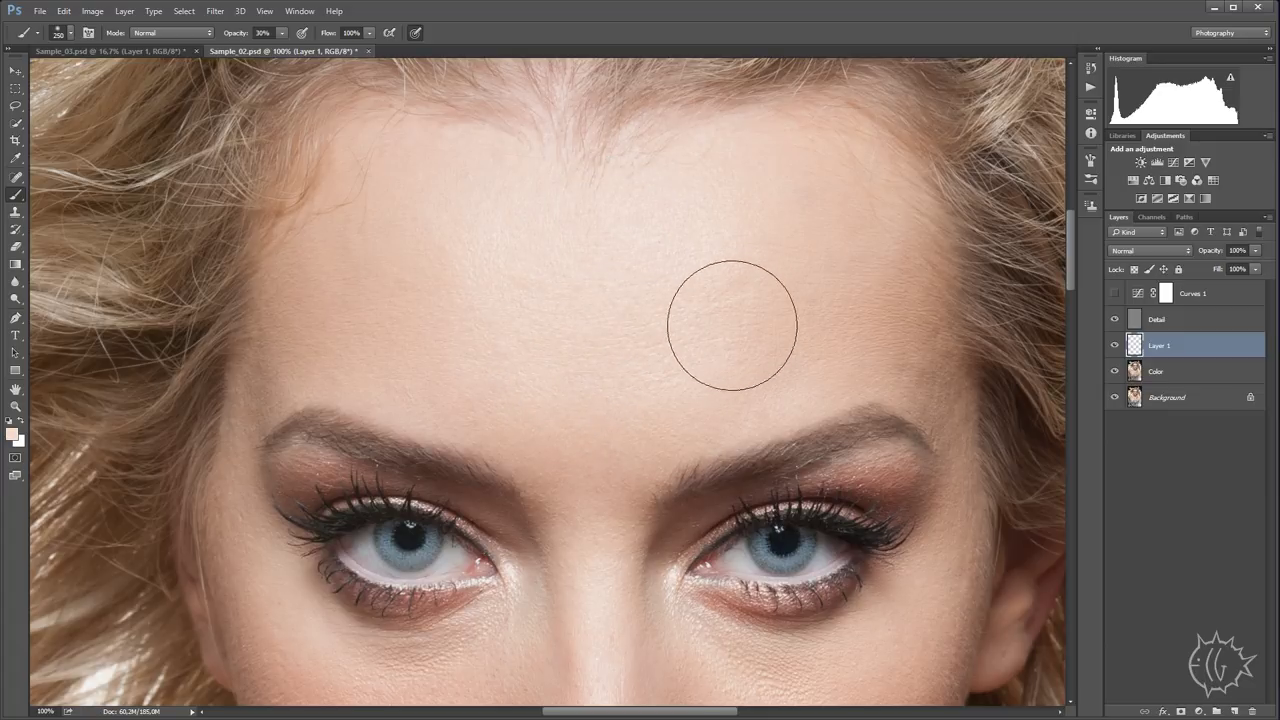
left_click_drag(651, 323, 703, 329)
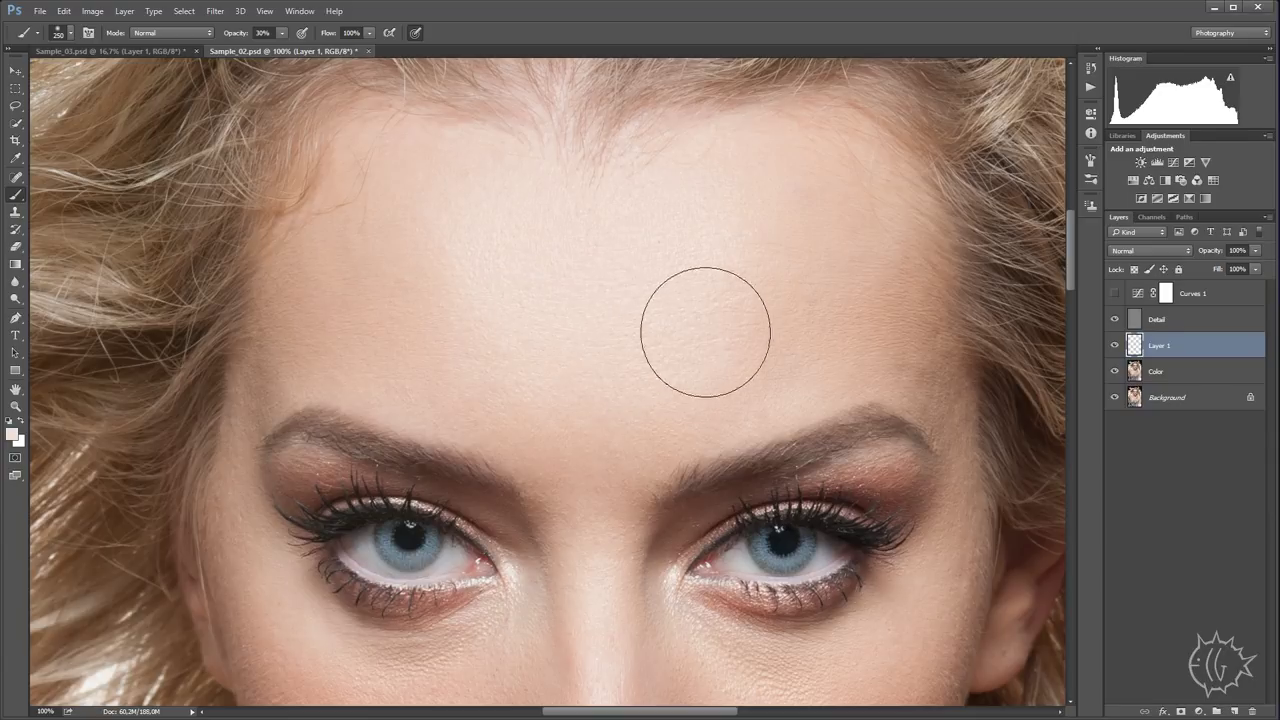
- At 20% opacity with a smaller brush, paint lighter sampled skin along the central hairline
key("2")
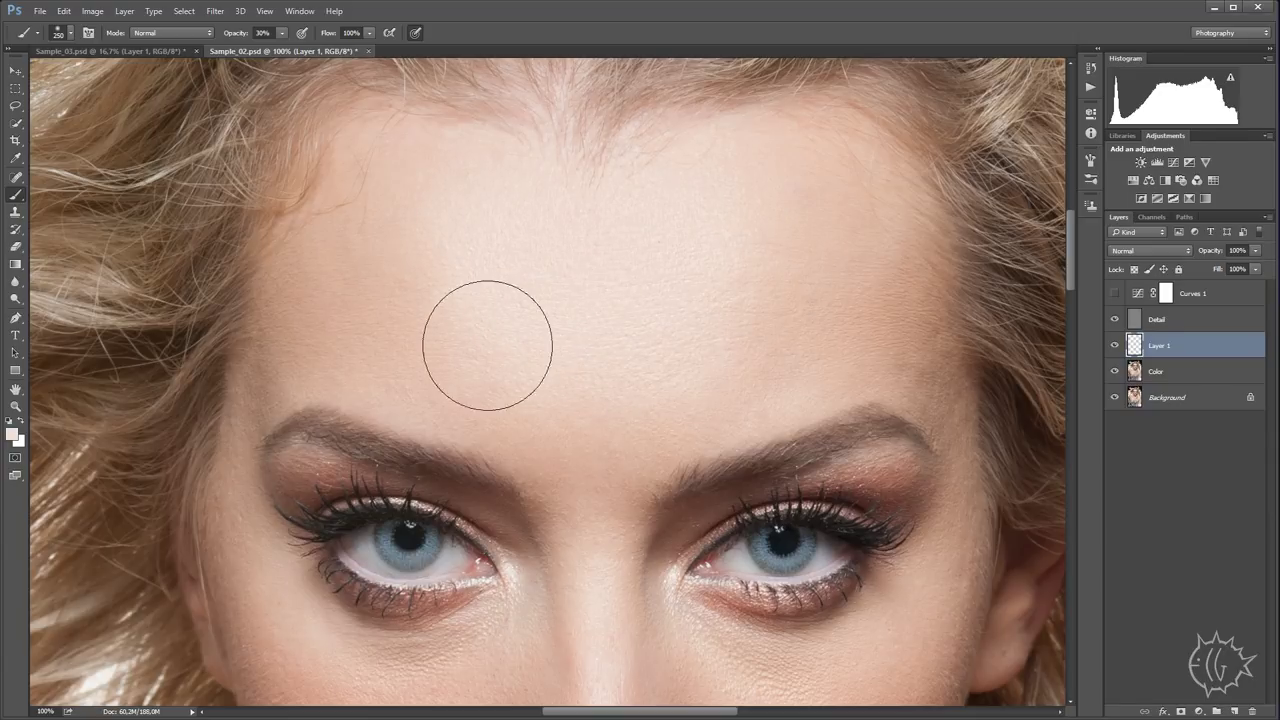
left_click(425, 280, "alt")
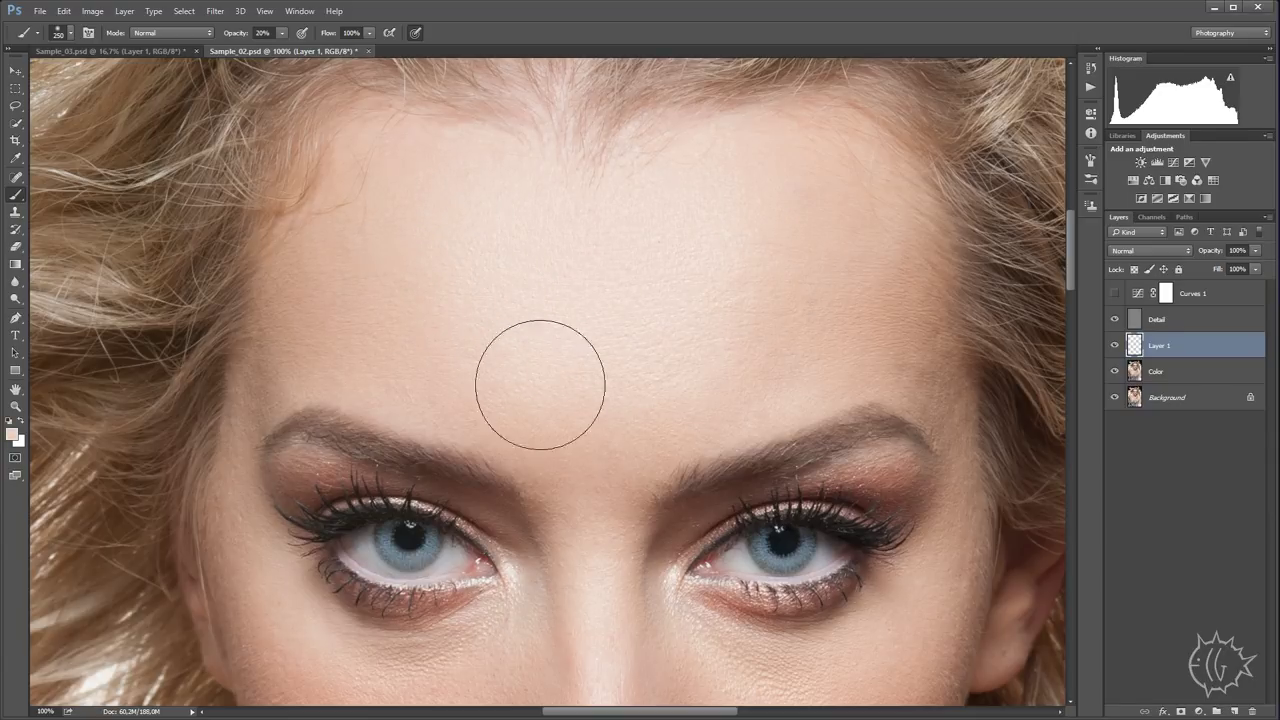
key("bracketleft")
key("bracketleft")
key("bracketleft")
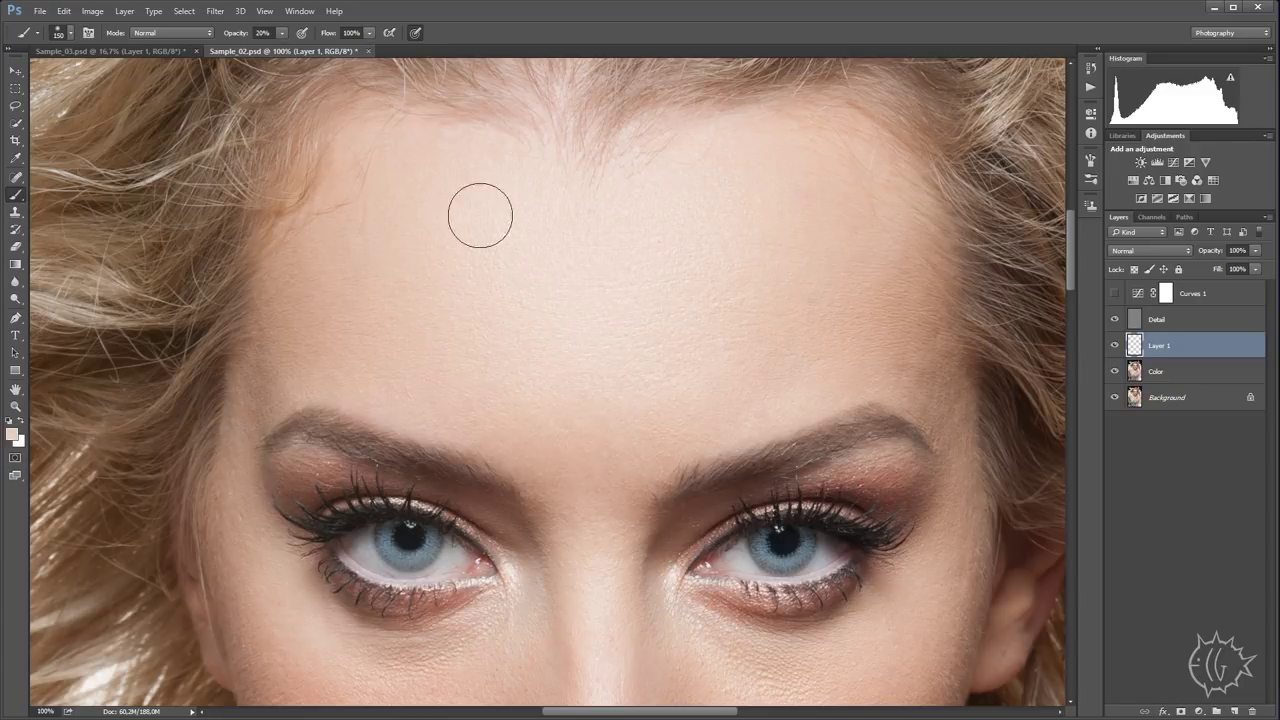
scroll(474, 240, "up", 3)
mouse_move(536, 274)
left_mouse_down()
mouse_move(577, 277)
mouse_move(531, 267)
left_mouse_up()
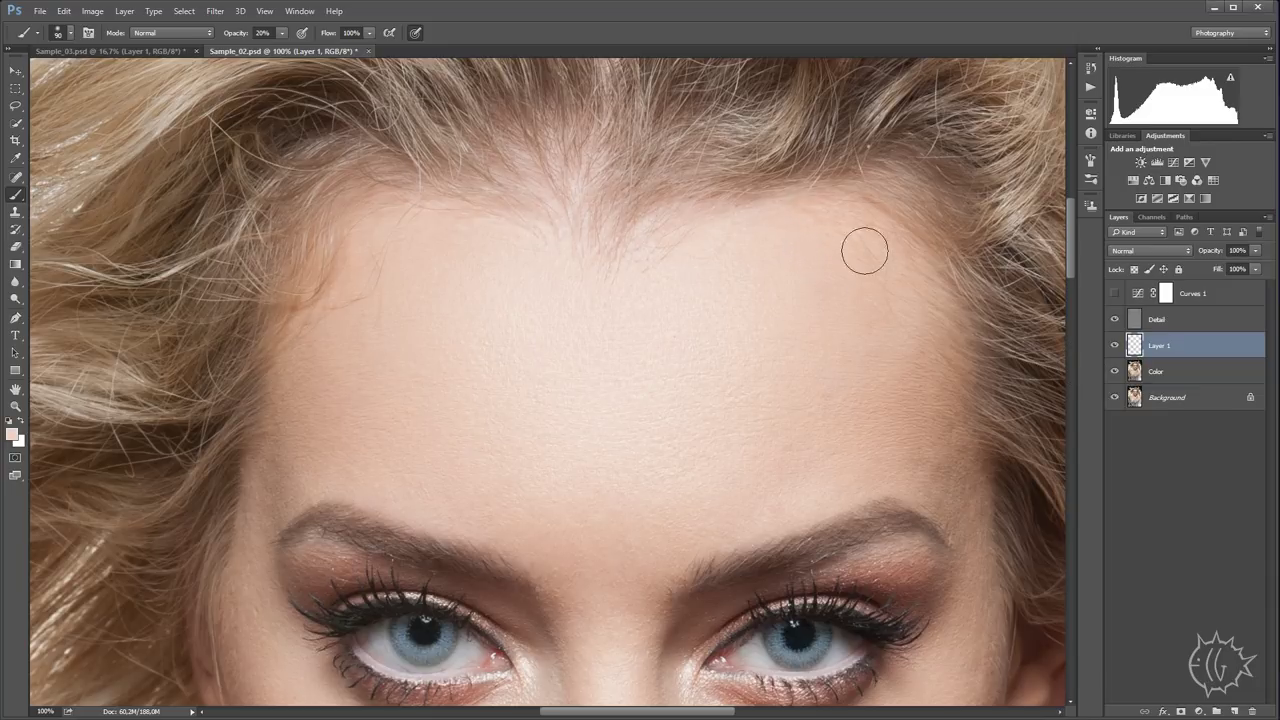
mouse_move(636, 534)
left_mouse_down()
mouse_move(766, 184)
mouse_move(660, 191)
left_mouse_up()
key("bracketright")
key("bracketright")
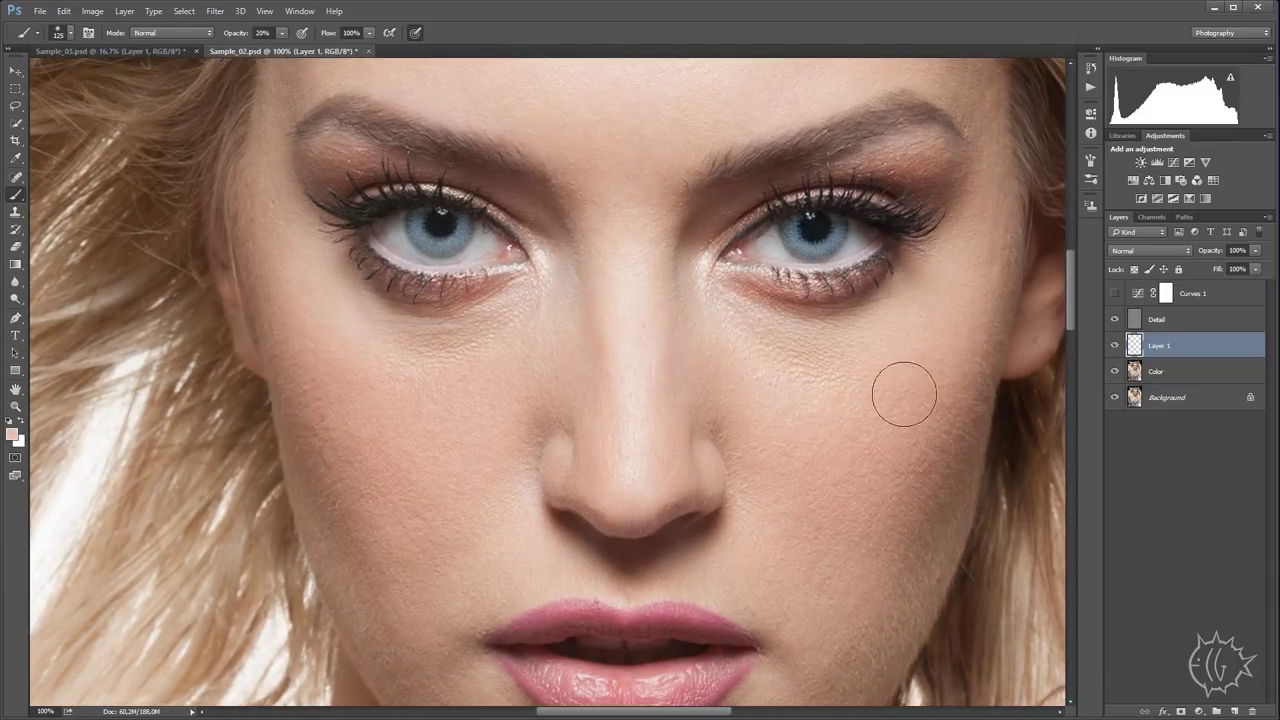
left_click(417, 395)
- Zoom out and toggle Layer 1 on and off to compare the retouching, leaving it visible
key("ctrl+minus")
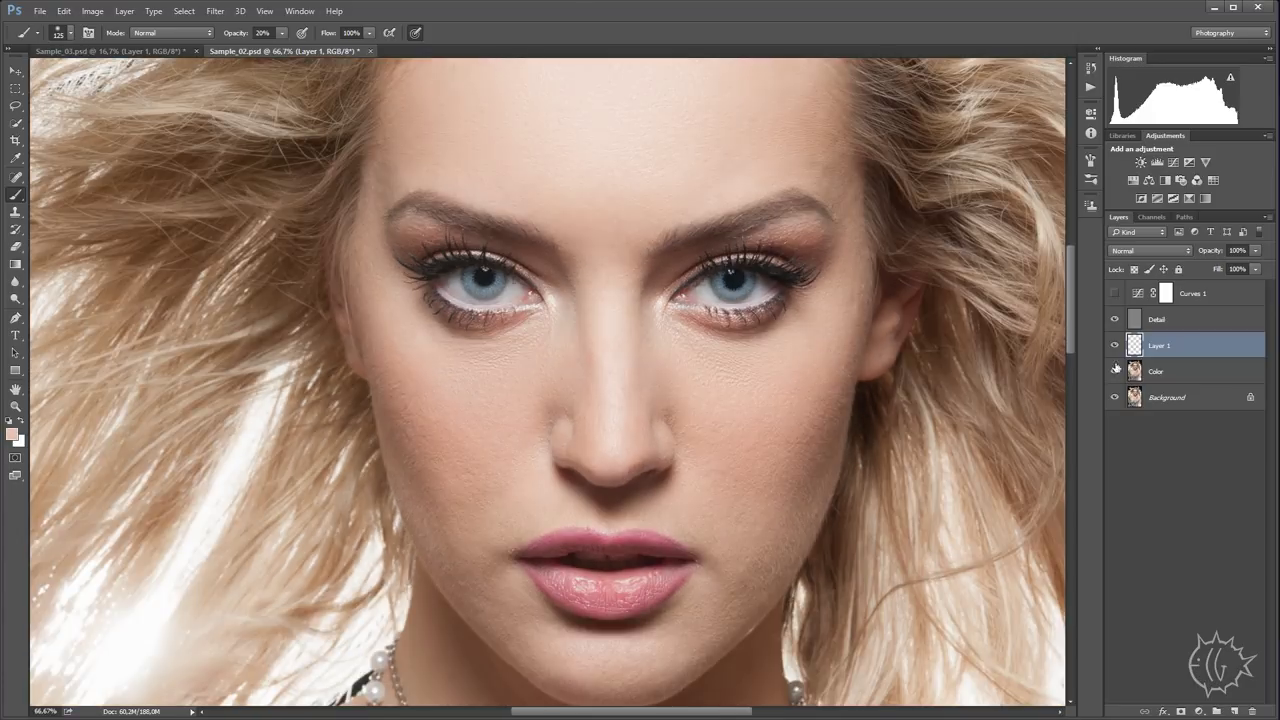
left_click_drag(803, 424, 739, 380)
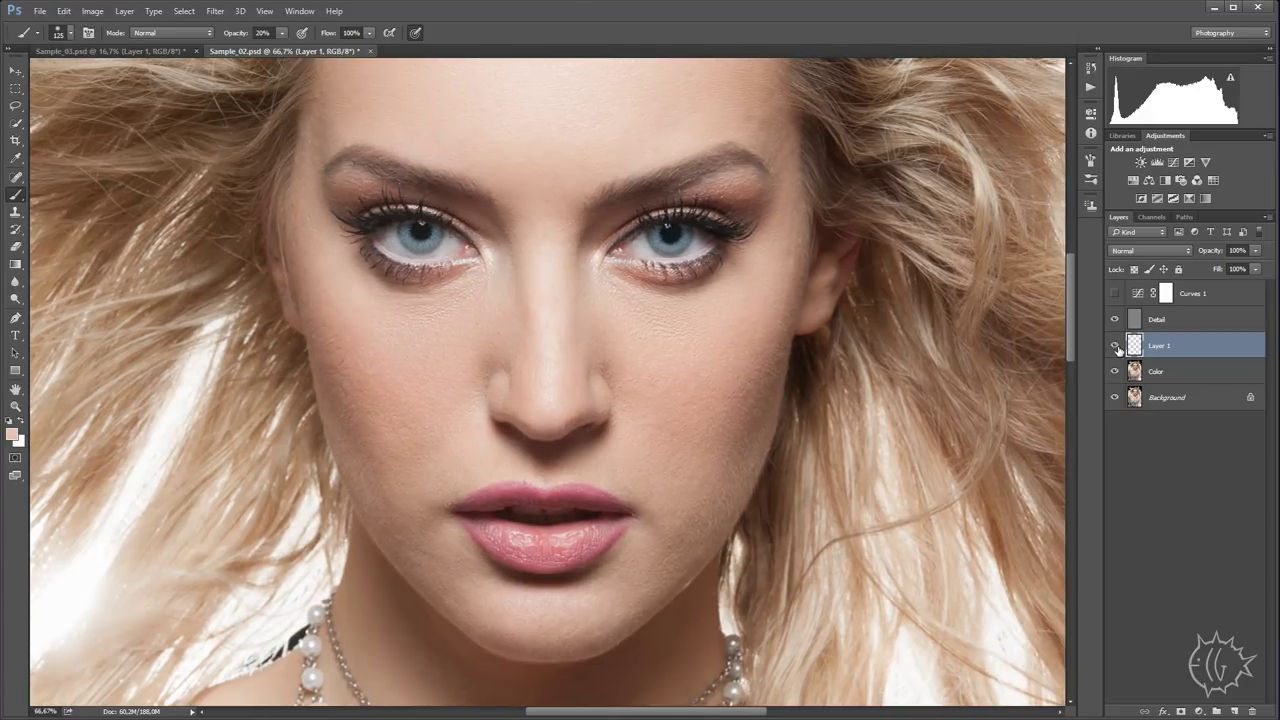
left_click(1116, 346)
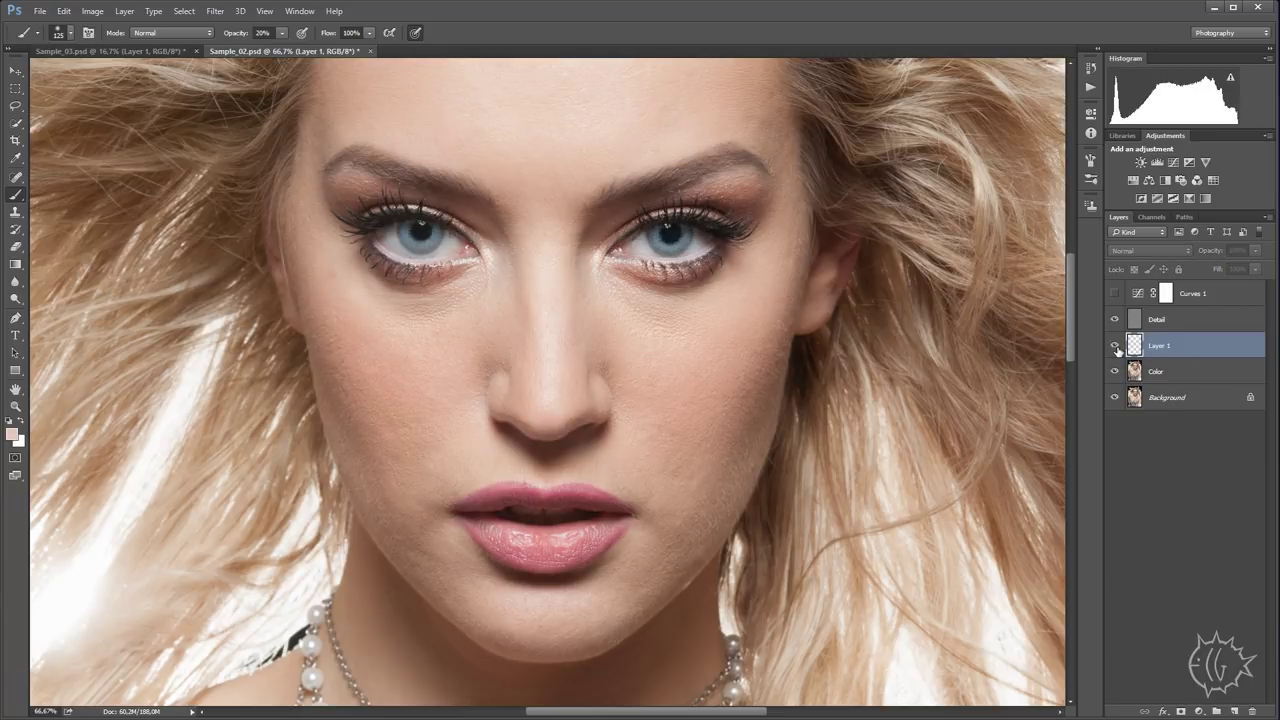
left_click(1116, 346)
left_click(1116, 346)
left_click(1116, 346)
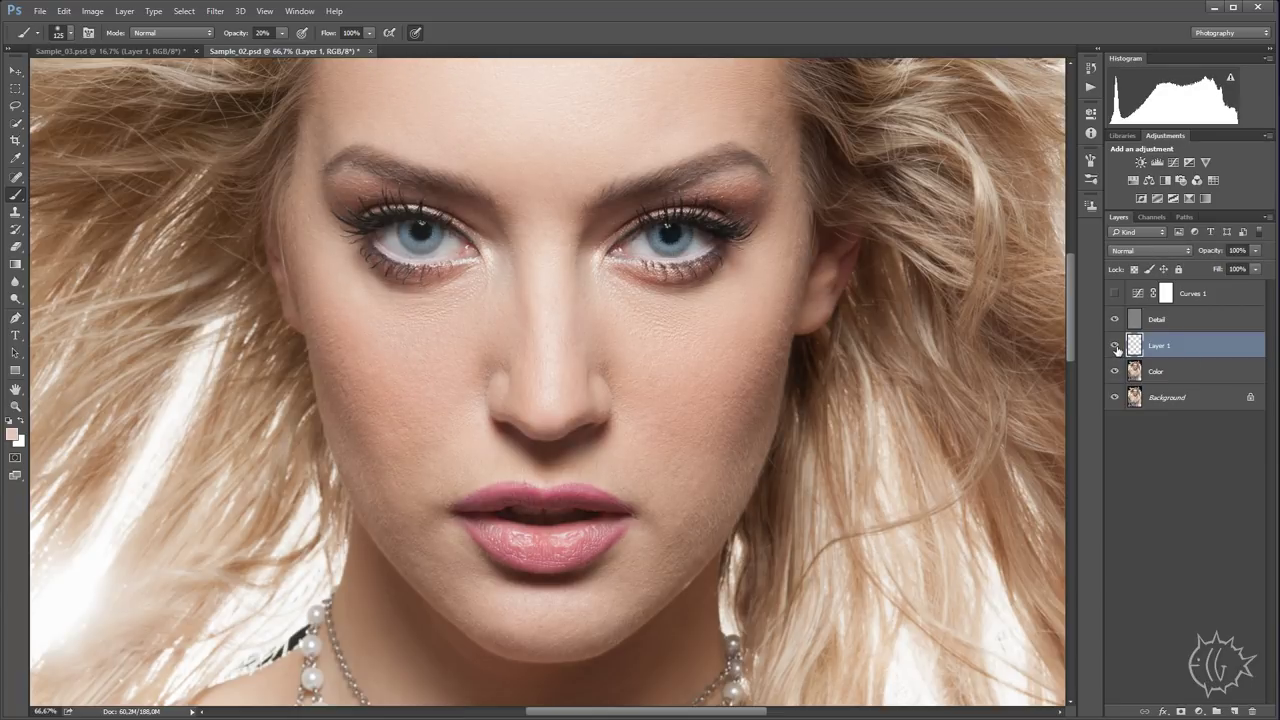
left_click_drag(714, 403, 727, 493)
left_click(1115, 346)
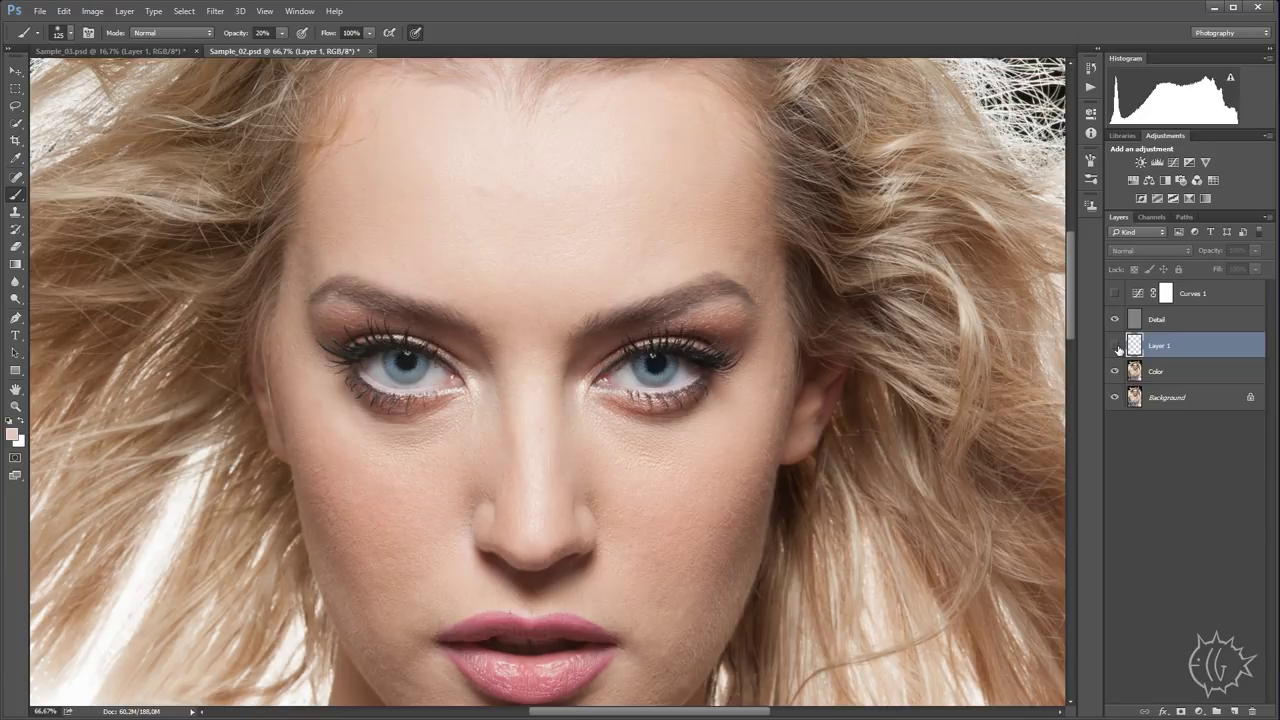
left_click(1116, 347)
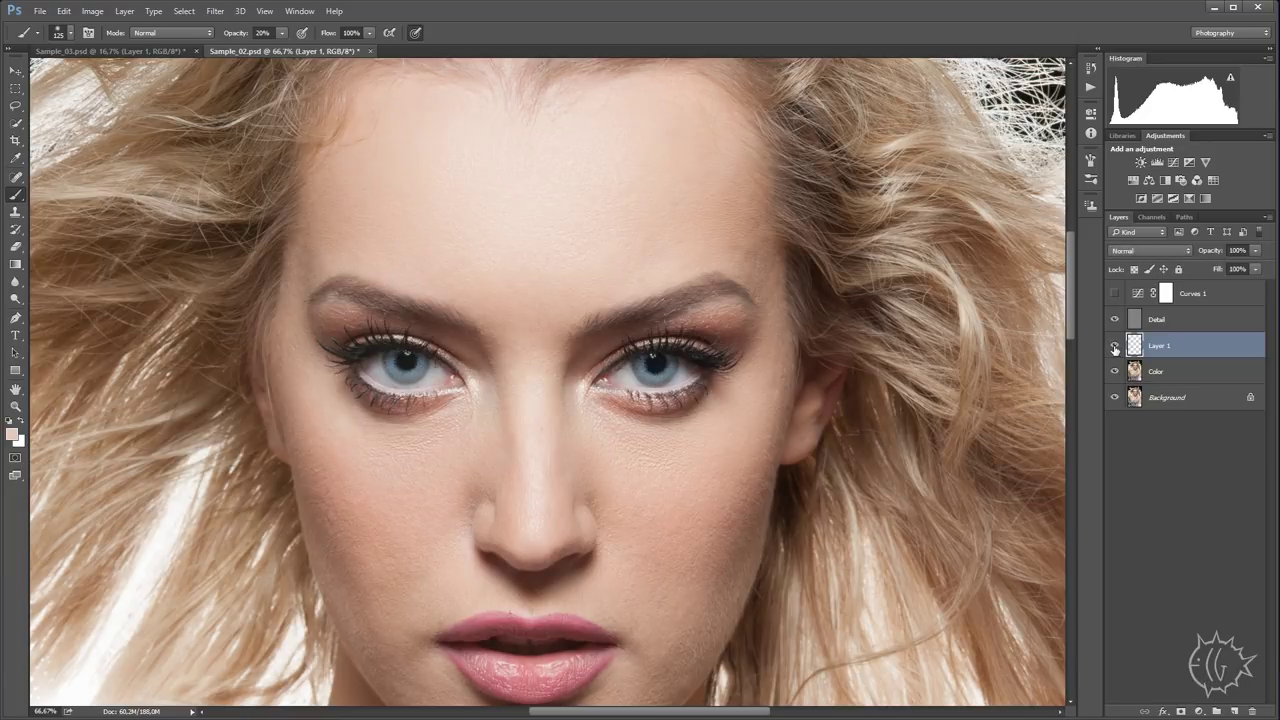
left_click(1116, 347)
left_click(1116, 347)
left_click_drag(694, 531, 739, 451)
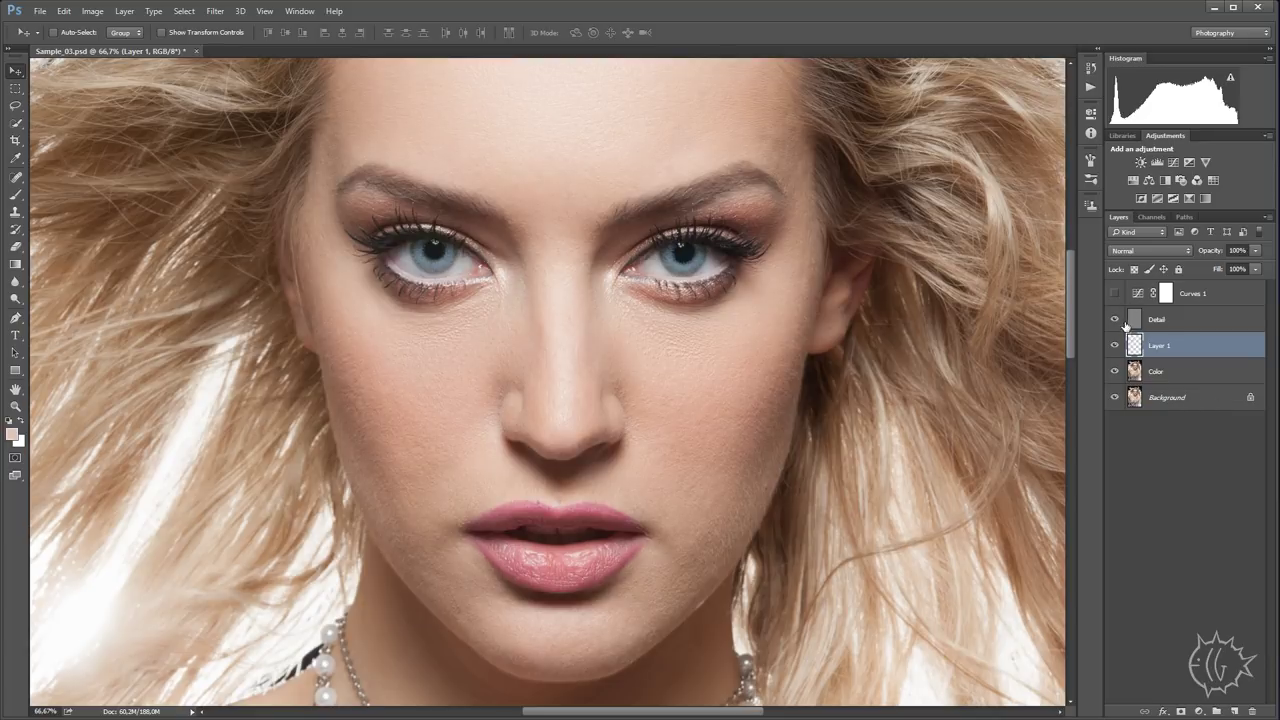
left_click_drag(1115, 319, 1116, 371)
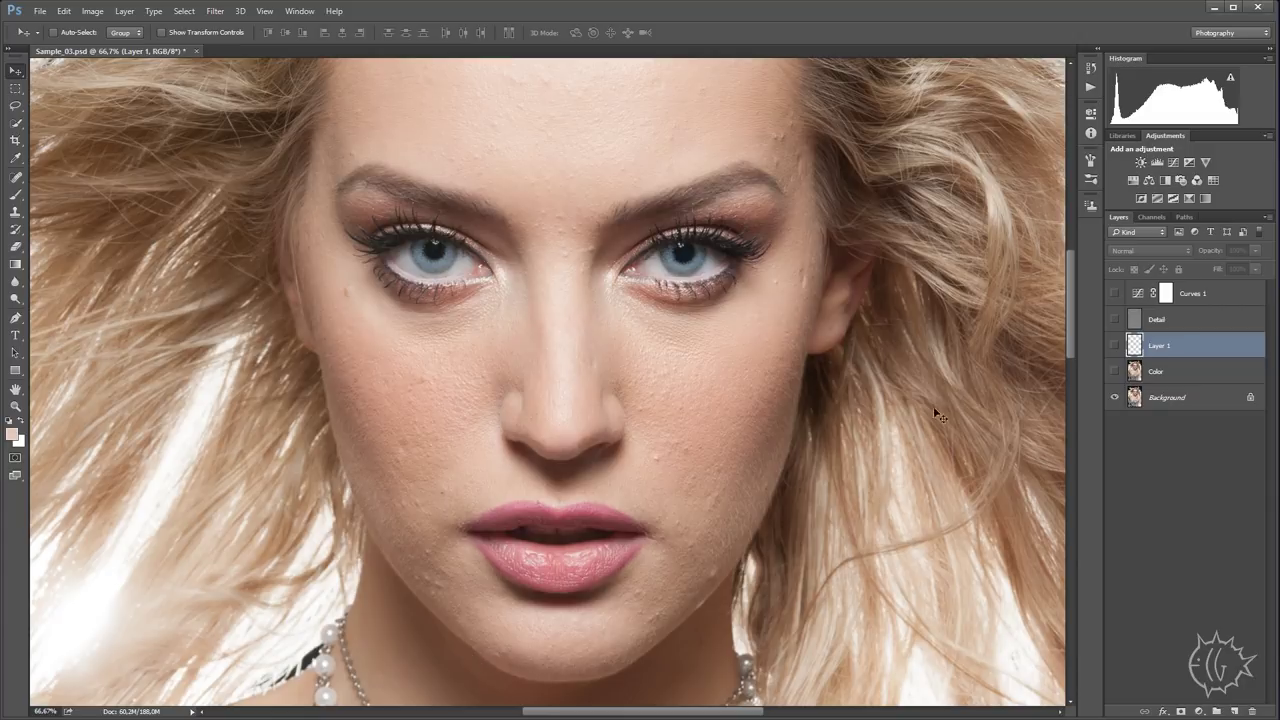
left_click_drag(1114, 371, 1115, 322)
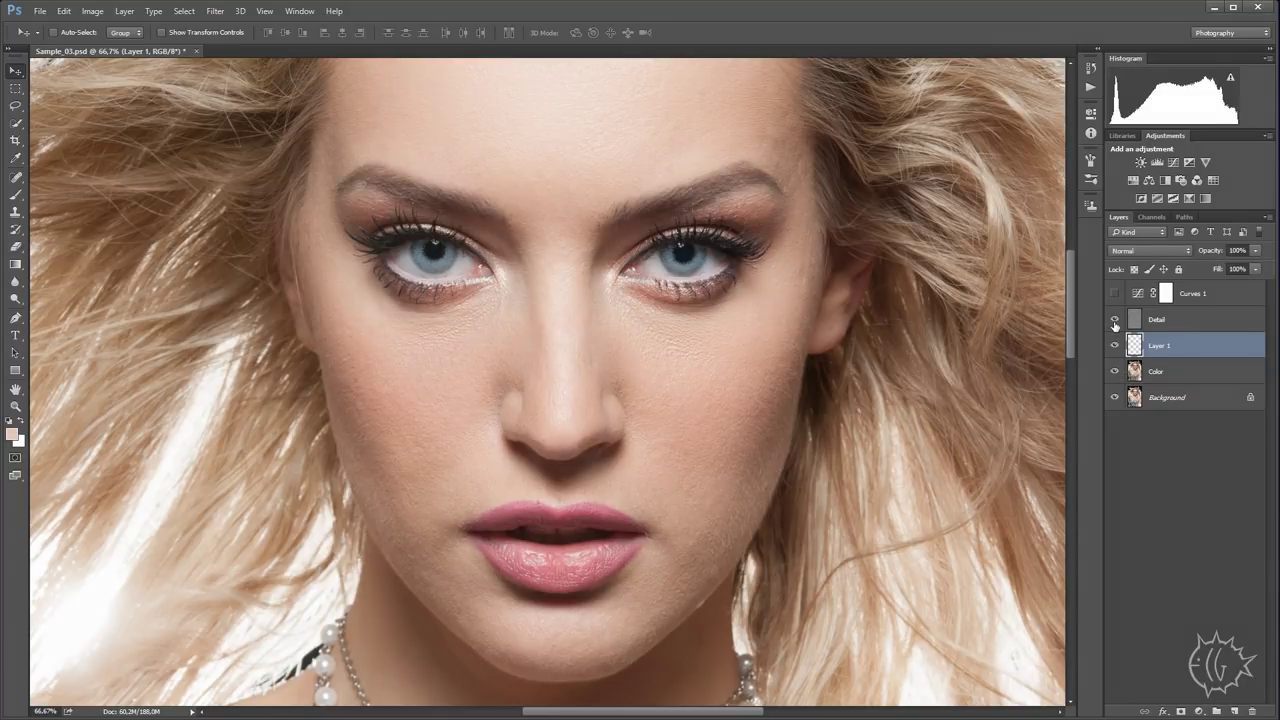
mouse_move(1115, 322)
left_mouse_down()
mouse_move(1115, 374)
mouse_move(1115, 320)
left_mouse_up()
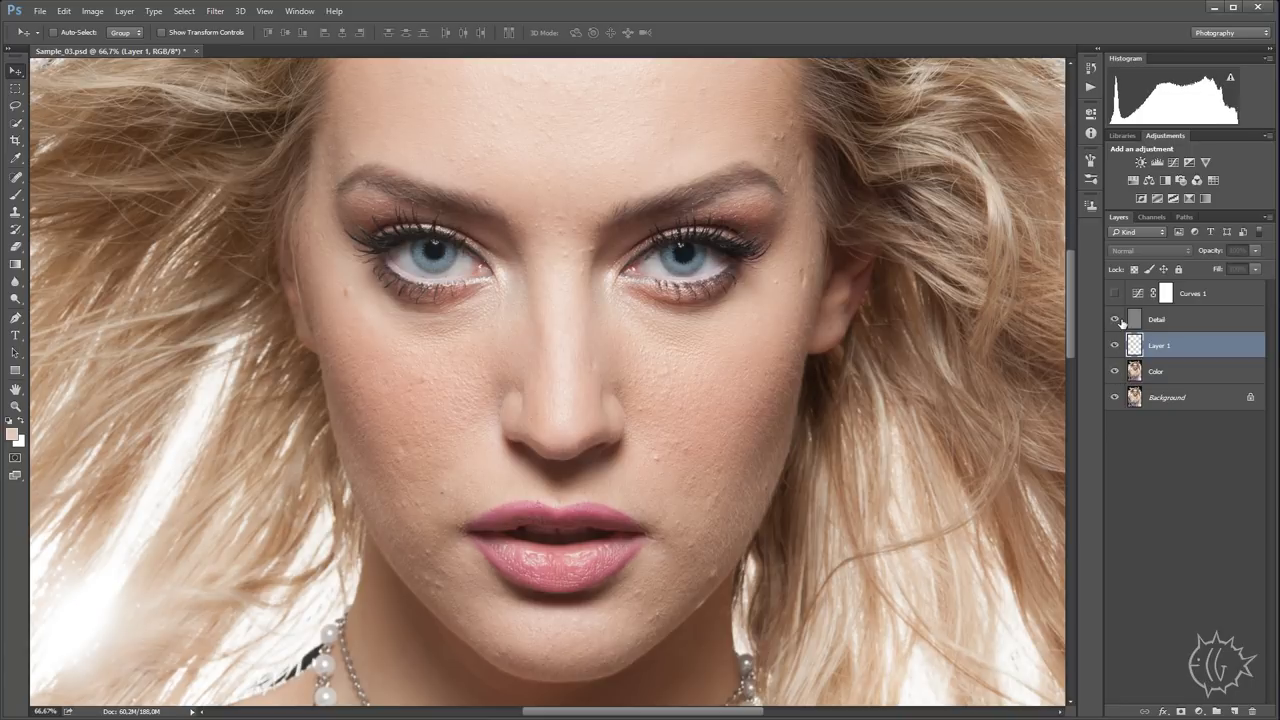
key("ctrl+1")
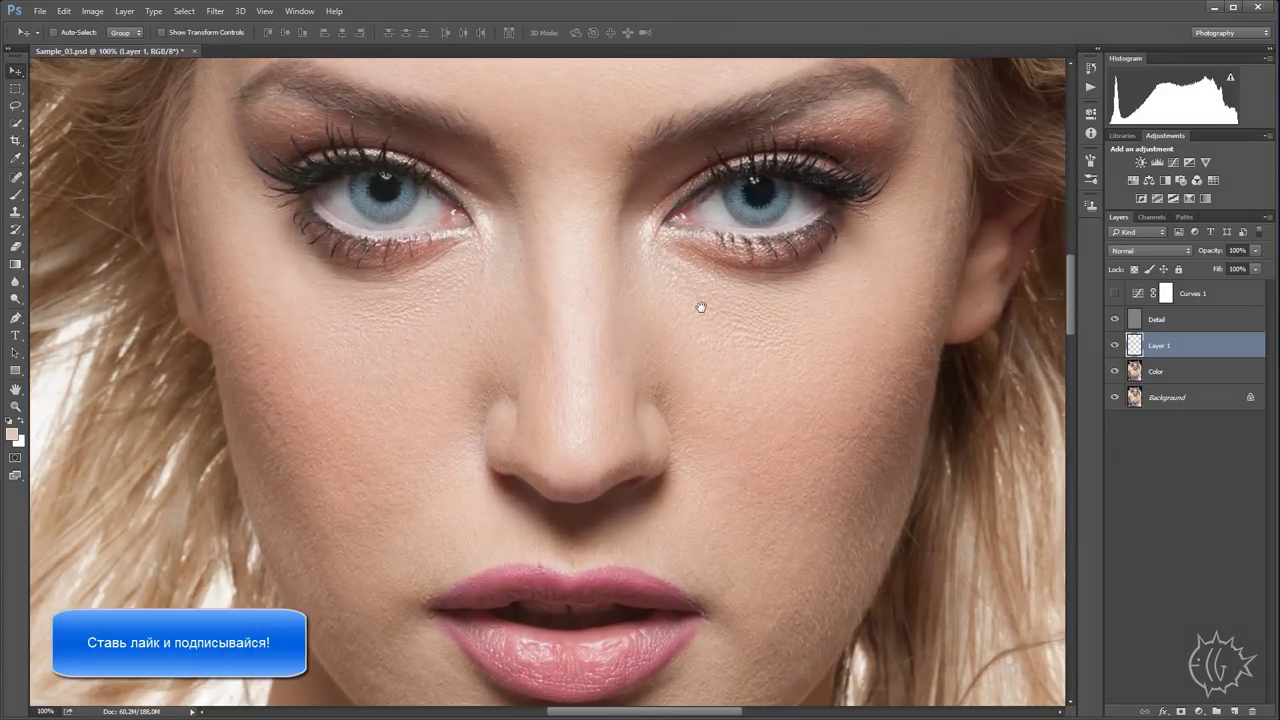
left_click_drag(697, 300, 726, 259)
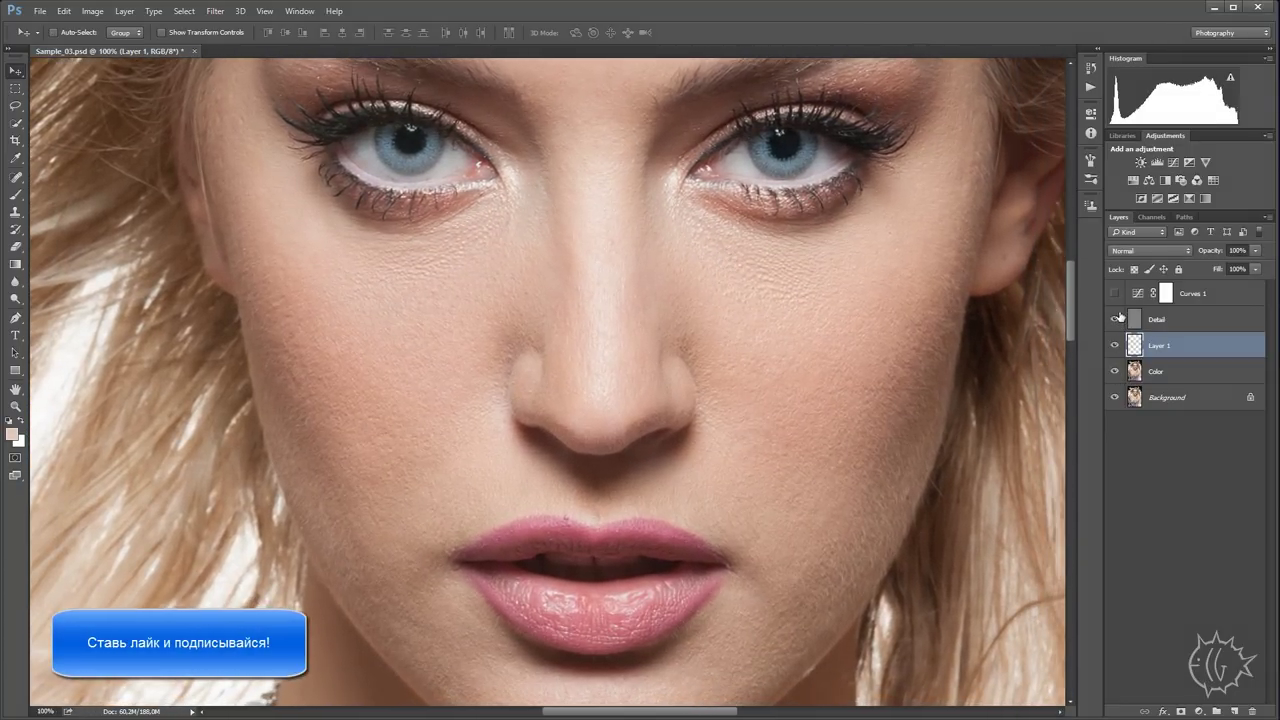
mouse_move(1115, 319)
left_mouse_down()
mouse_move(1115, 371)
mouse_move(1118, 321)
left_mouse_up()
key("ctrl+minus")
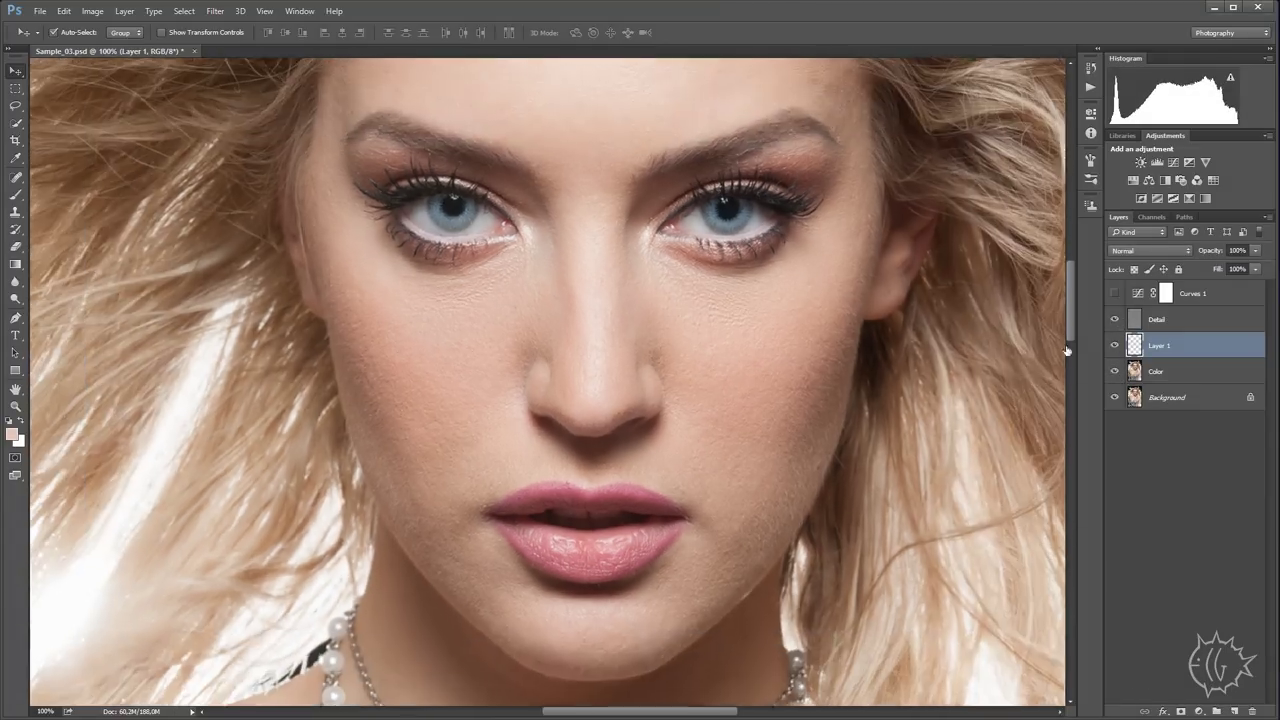
mouse_move(724, 405)
left_mouse_down()
mouse_move(733, 447)
mouse_move(734, 416)
left_mouse_up()
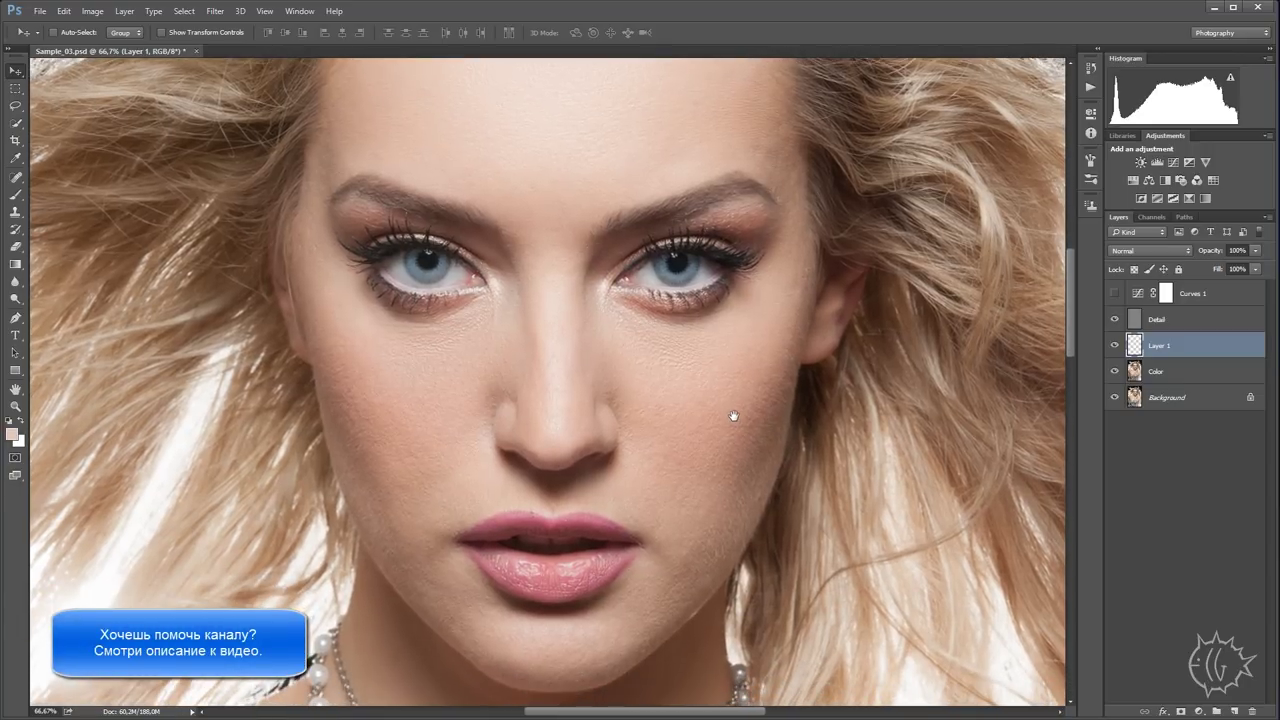